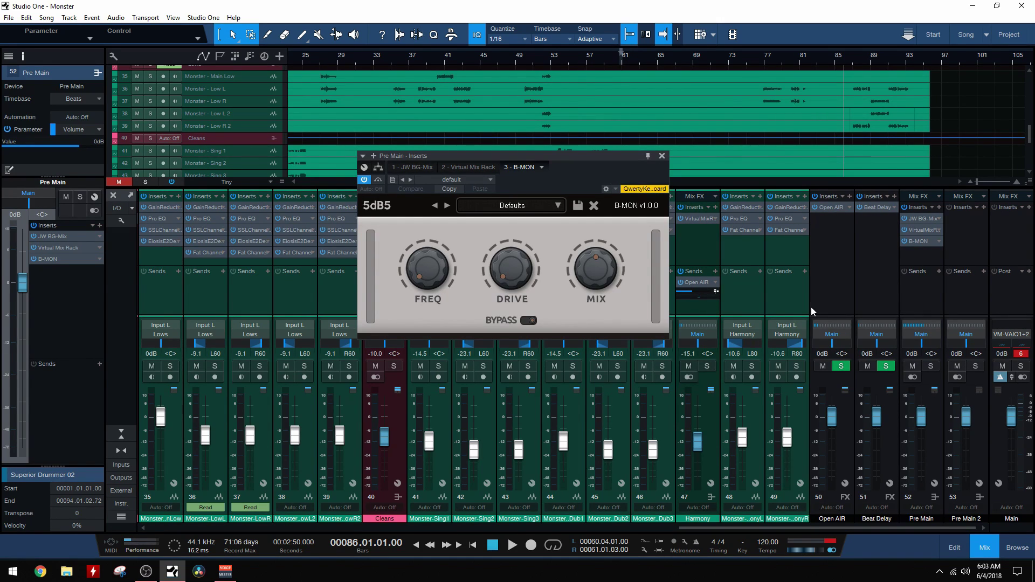
Try B-MON Freq settings of about 226 Hz and 2913 Hz on the Pre Main bus
{"action": "mouse_move", "coordinate": [435, 270]}
{"action": "left_mouse_down"}
{"action": "mouse_move", "coordinate": [439, 206]}
{"action": "mouse_move", "coordinate": [445, 264]}
{"action": "left_mouse_up"}
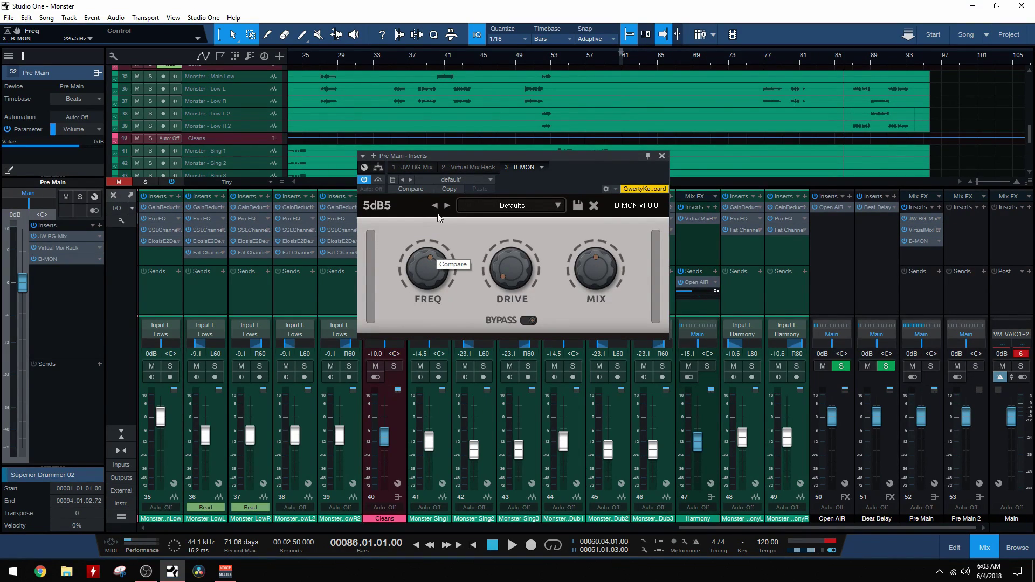
{"action": "mouse_move", "coordinate": [435, 271]}
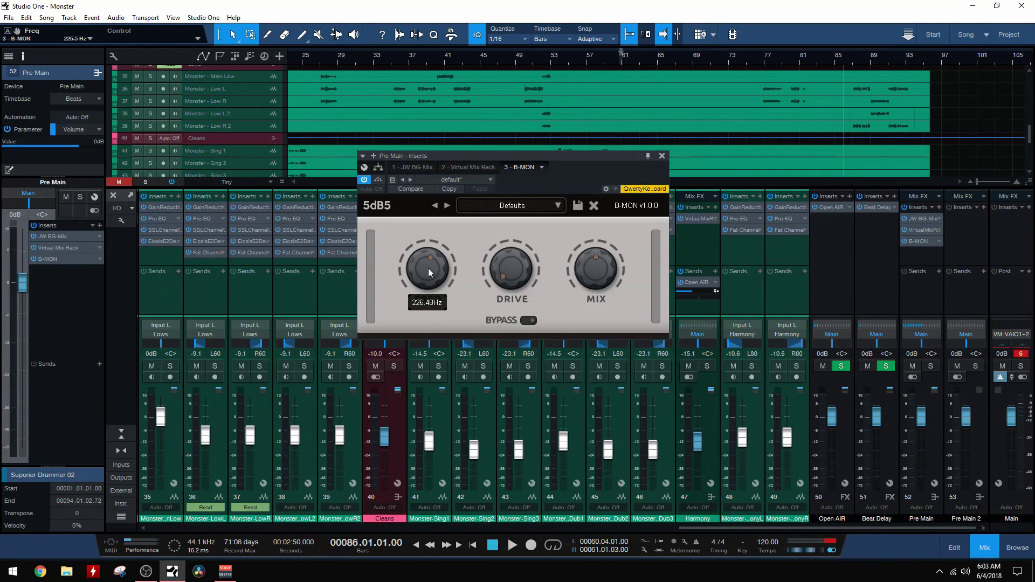
{"action": "mouse_move", "coordinate": [402, 294]}
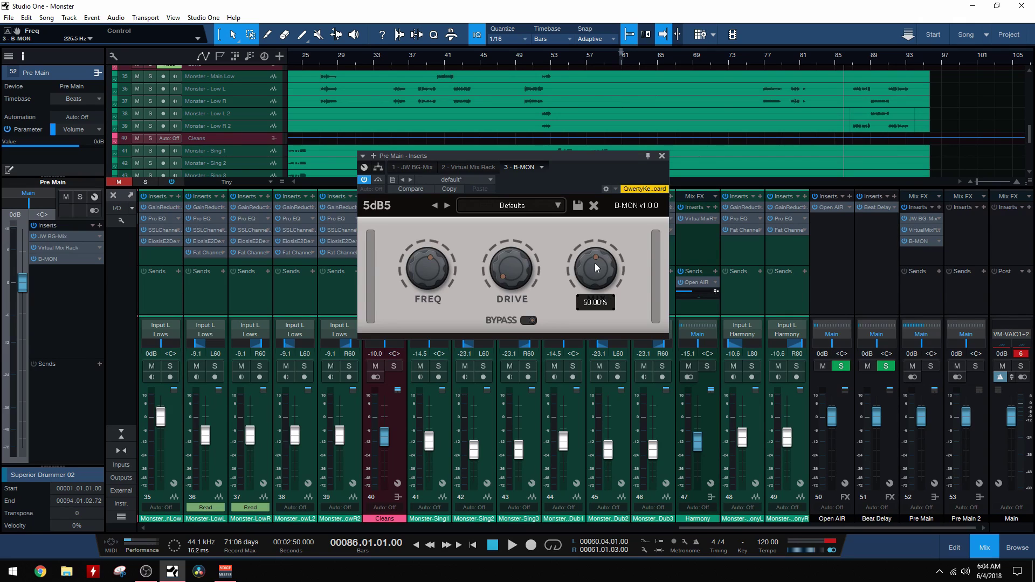
{"action": "scroll", "coordinate": [415, 243], "scroll_direction": "up", "scroll_amount": 5}
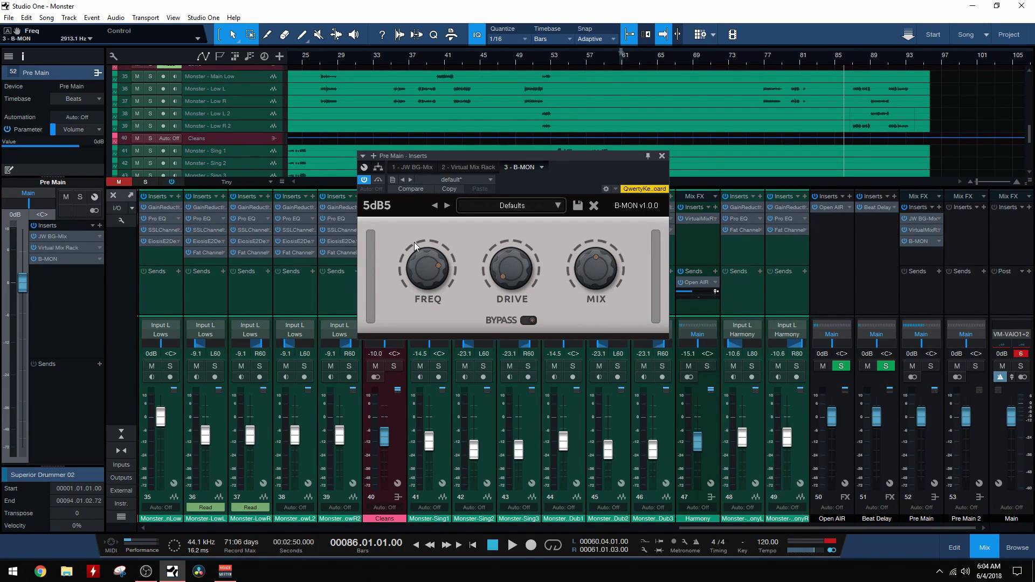
During playback, set B-MON's Mix to 100%, Drive to about 54% and Freq to about 115 Hz
{"action": "key", "text": "space"}
{"action": "left_click_drag", "start_coordinate": [428, 259], "coordinate": [429, 231]}
{"action": "left_click_drag", "start_coordinate": [594, 268], "coordinate": [592, 228]}
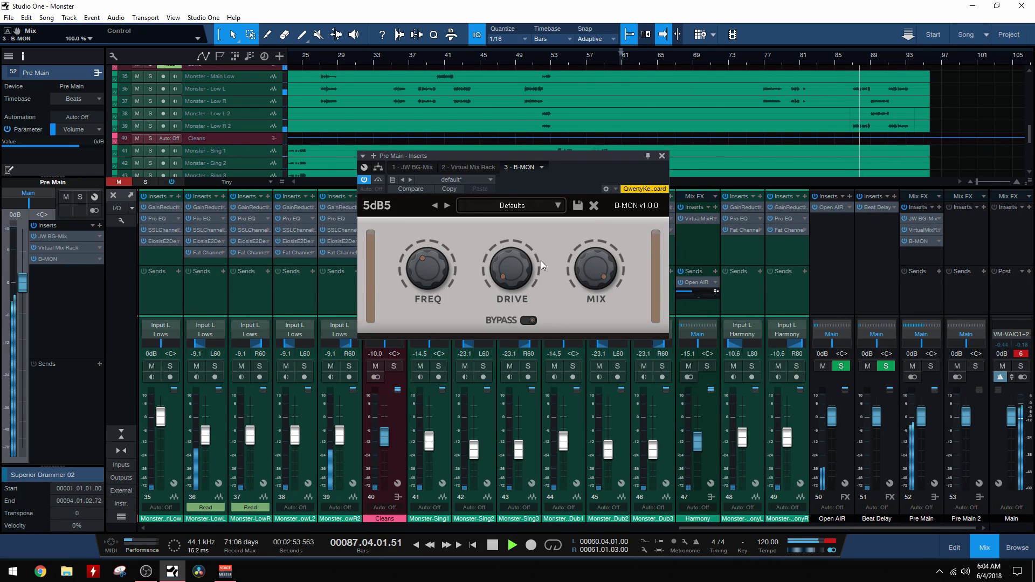
{"action": "left_click_drag", "start_coordinate": [541, 260], "coordinate": [502, 222]}
{"action": "left_click_drag", "start_coordinate": [451, 269], "coordinate": [441, 263]}
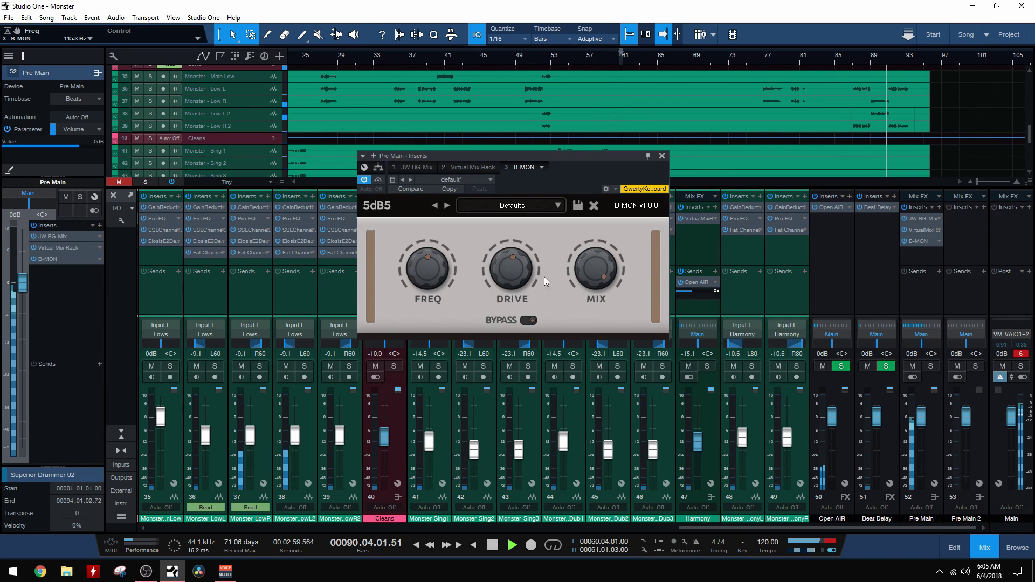
Lower B-MON's Drive to about 39% and its Mix to about 27% on the Pre Main bus
{"action": "left_click_drag", "start_coordinate": [583, 269], "coordinate": [584, 285]}
{"action": "mouse_move", "coordinate": [513, 265]}
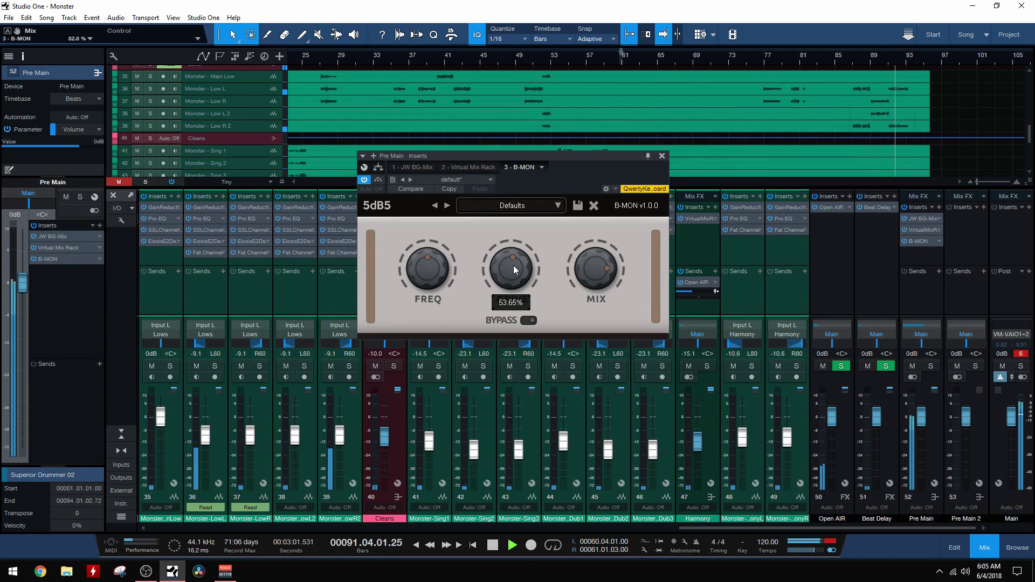
{"action": "left_click_drag", "start_coordinate": [513, 265], "coordinate": [510, 278]}
{"action": "mouse_move", "coordinate": [610, 274]}
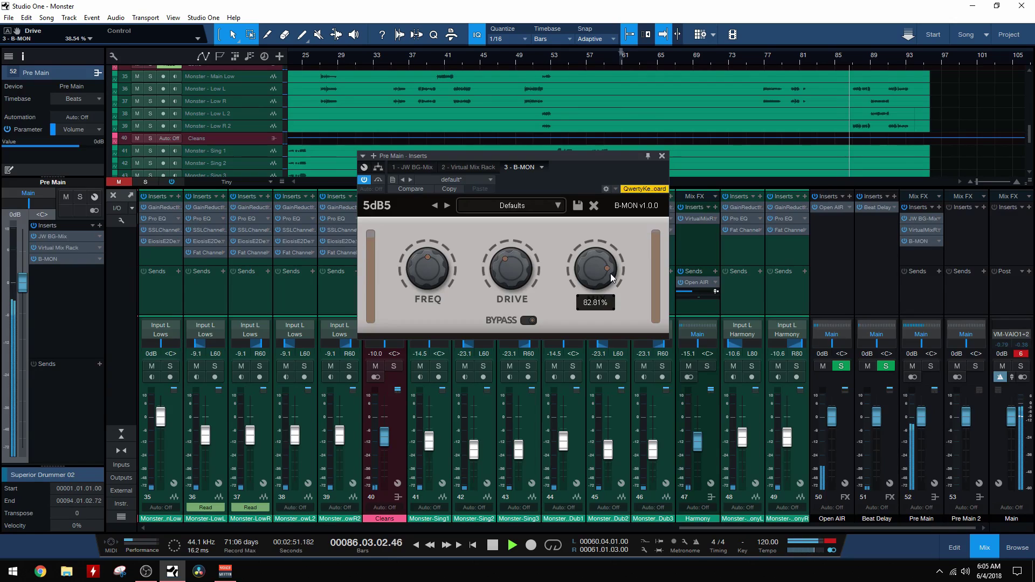
{"action": "left_click_drag", "start_coordinate": [590, 276], "coordinate": [584, 328]}
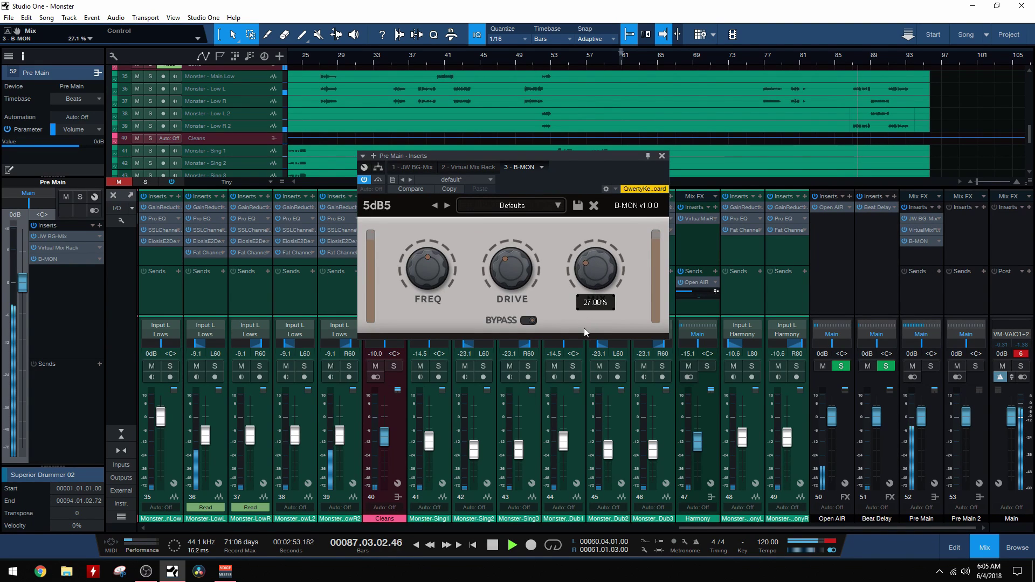
Compare the mix with B-MON bypassed and active, raise its Mix to about 59%, and stop playback
{"action": "left_click", "coordinate": [524, 322]}
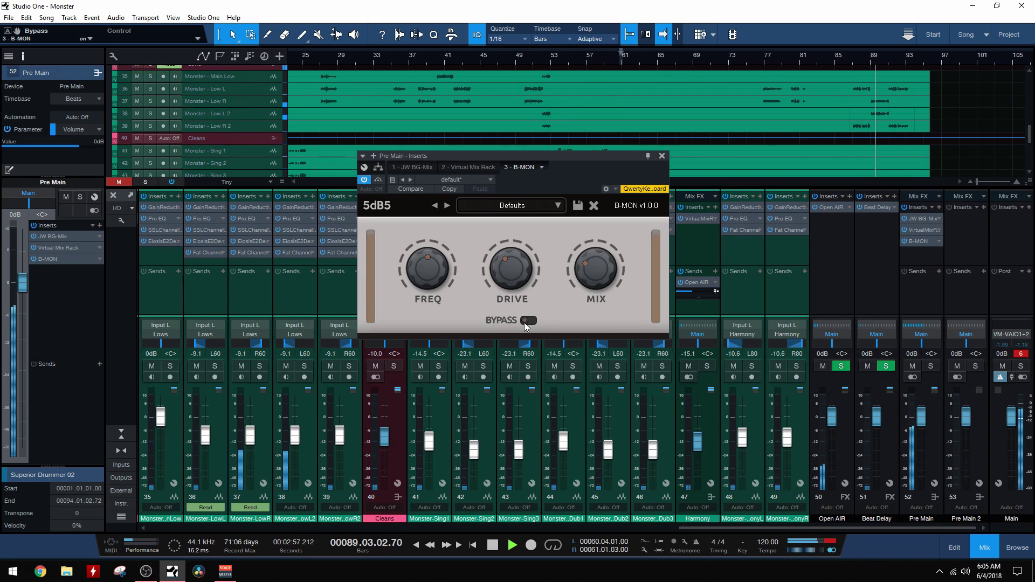
{"action": "left_click", "coordinate": [524, 322]}
{"action": "mouse_move", "coordinate": [516, 280]}
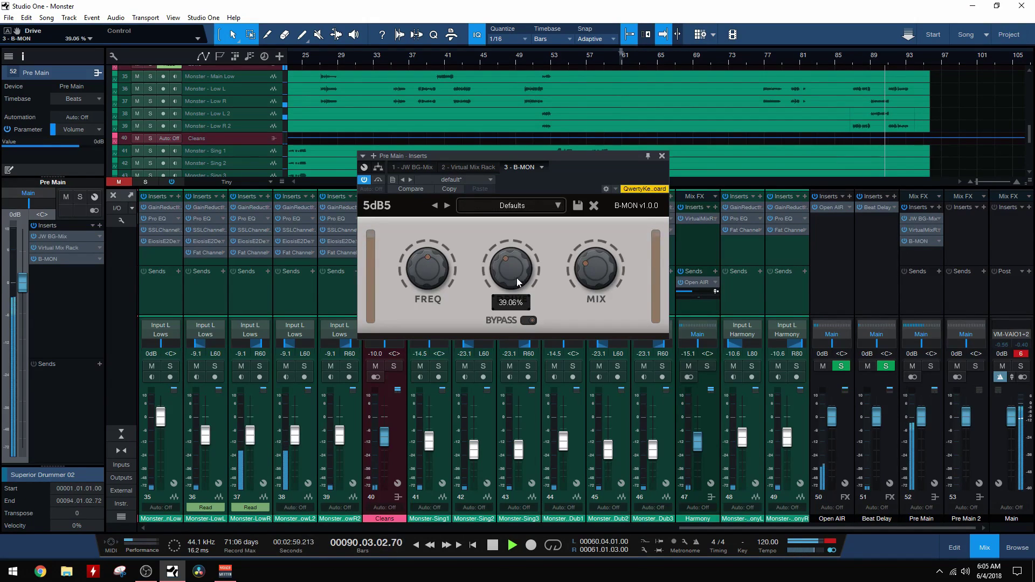
{"action": "left_click_drag", "start_coordinate": [609, 276], "coordinate": [612, 241]}
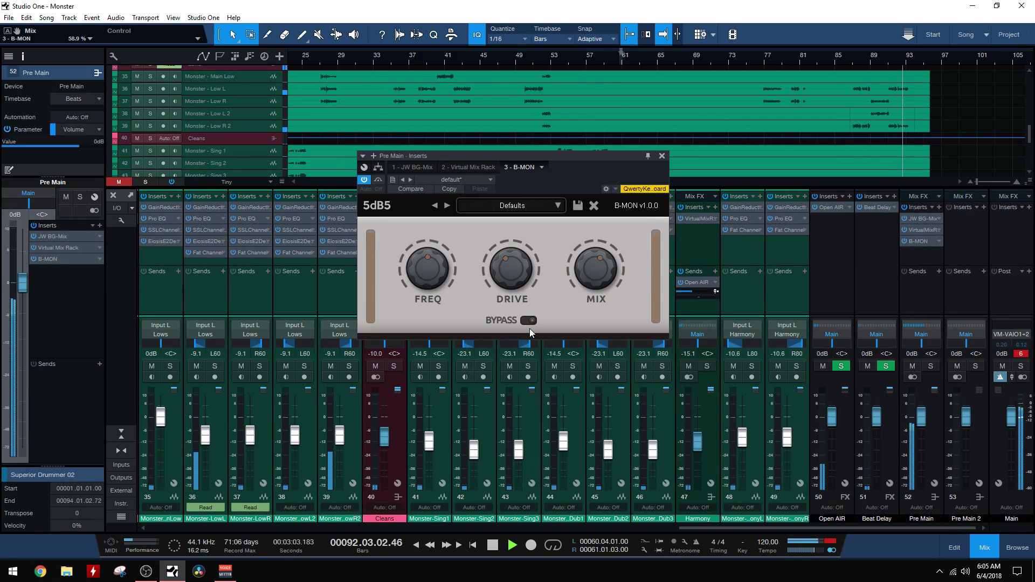
{"action": "key", "text": "space"}
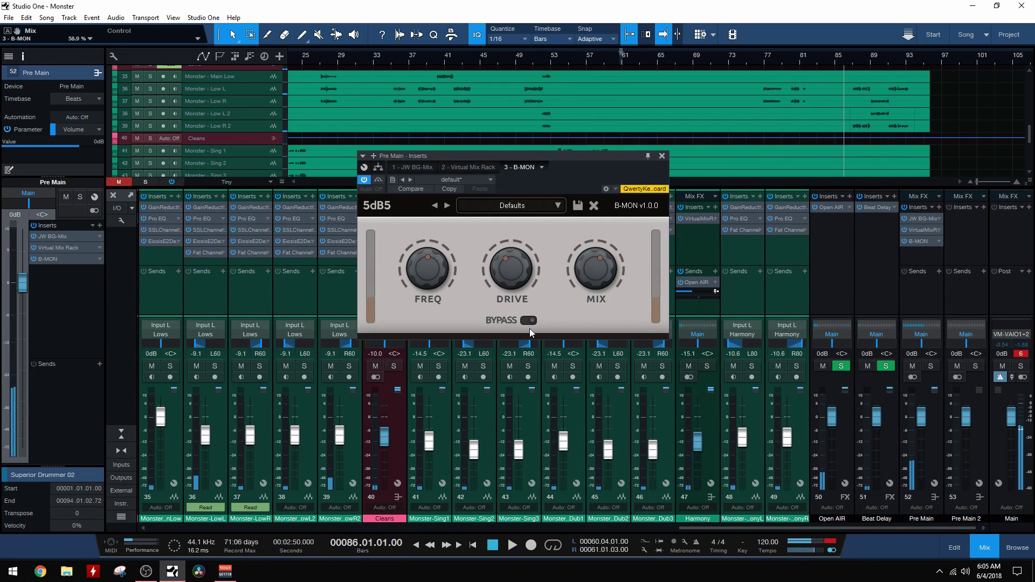
Play the song from bar 86 and compare the mix with B-MON bypassed and active
{"action": "key", "text": "space"}
{"action": "left_click", "coordinate": [527, 320]}
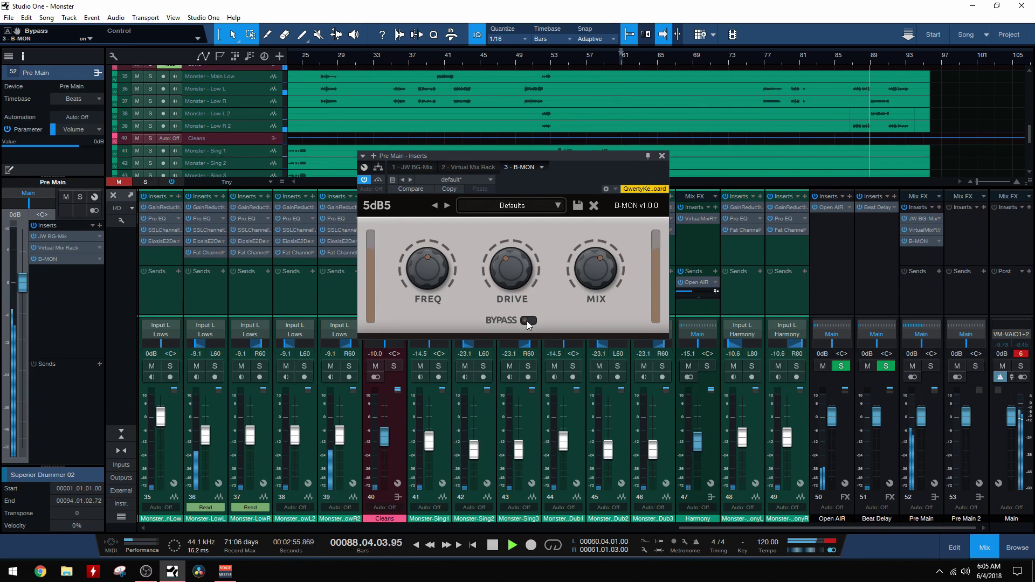
{"action": "left_click", "coordinate": [527, 322]}
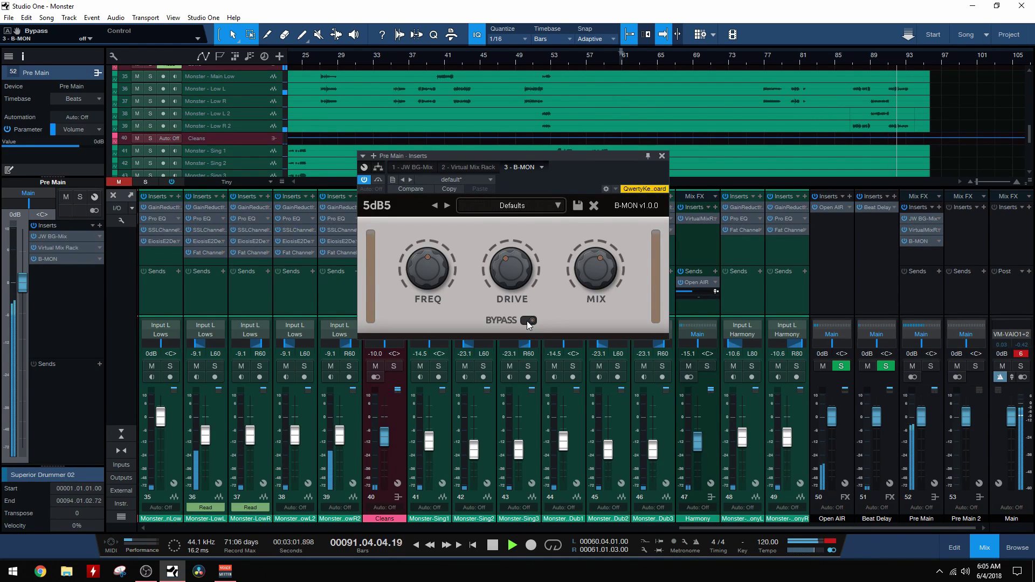
{"action": "left_click", "coordinate": [529, 322]}
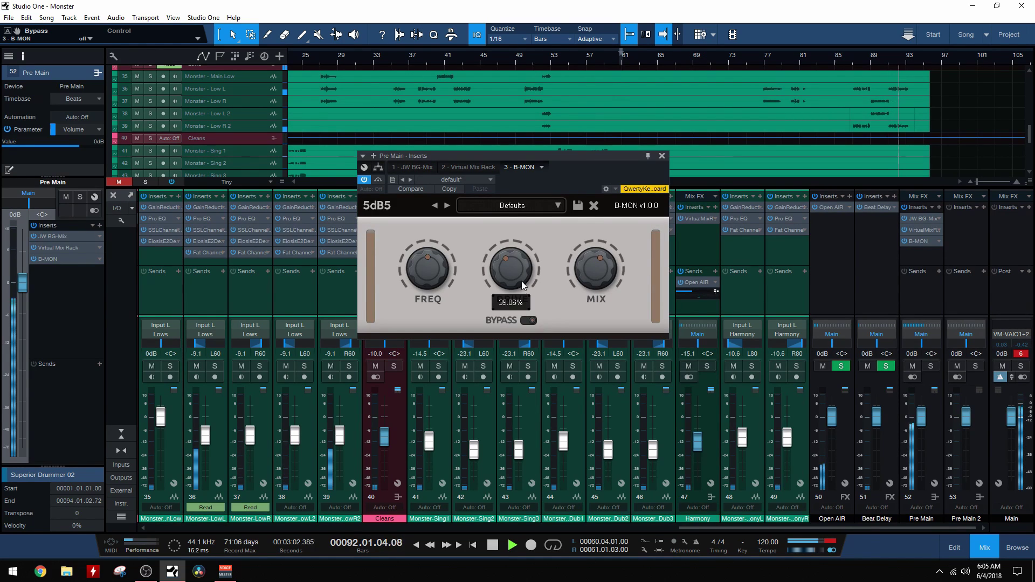
{"action": "left_click", "coordinate": [528, 322]}
{"action": "key", "text": "space"}
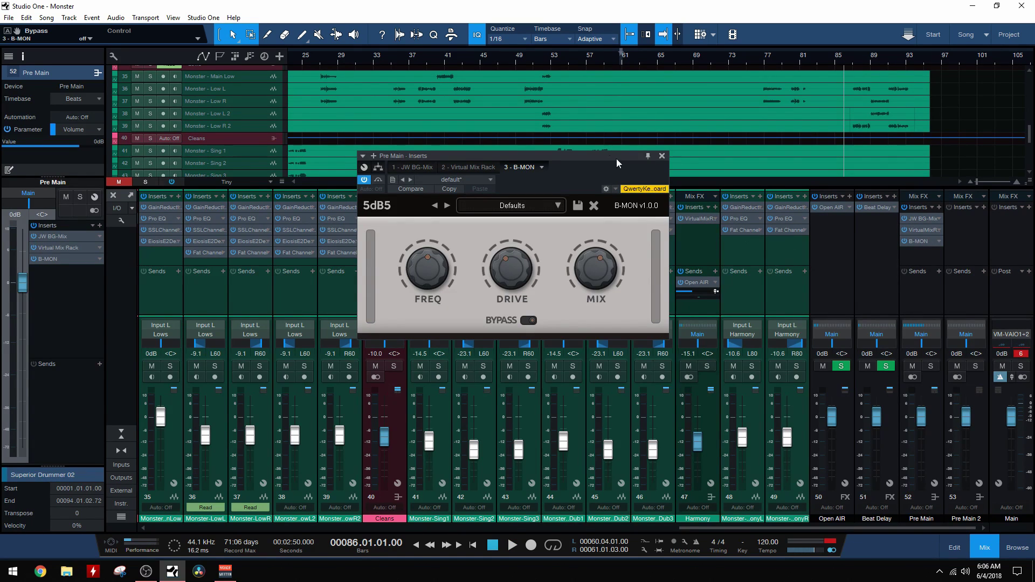
Close the B-MON window and remove B-MON from the Pre Main bus's inserts
{"action": "left_click", "coordinate": [662, 156]}
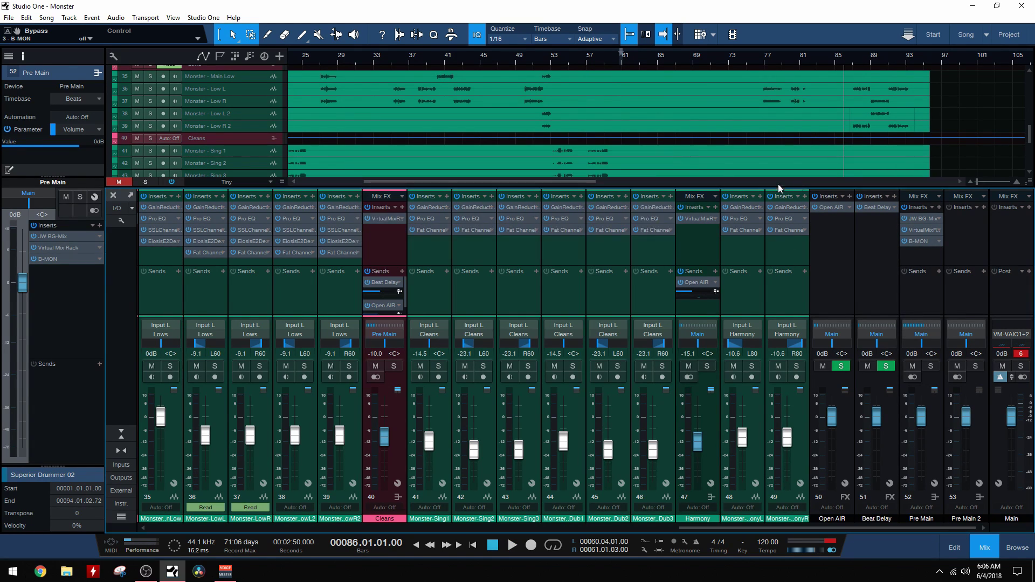
{"action": "right_click", "coordinate": [924, 241]}
{"action": "left_click", "coordinate": [928, 343]}
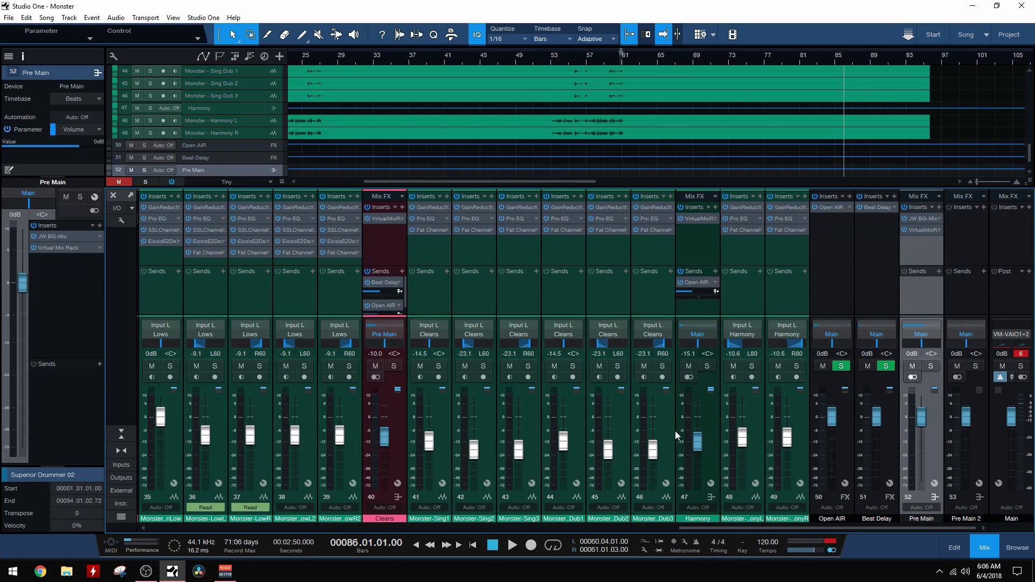
Insert the 5dB5 B-MON plug-in on the Tom 3 channel after its Virtual Mix Rack
{"action": "left_click_drag", "start_coordinate": [765, 526], "coordinate": [237, 527]}
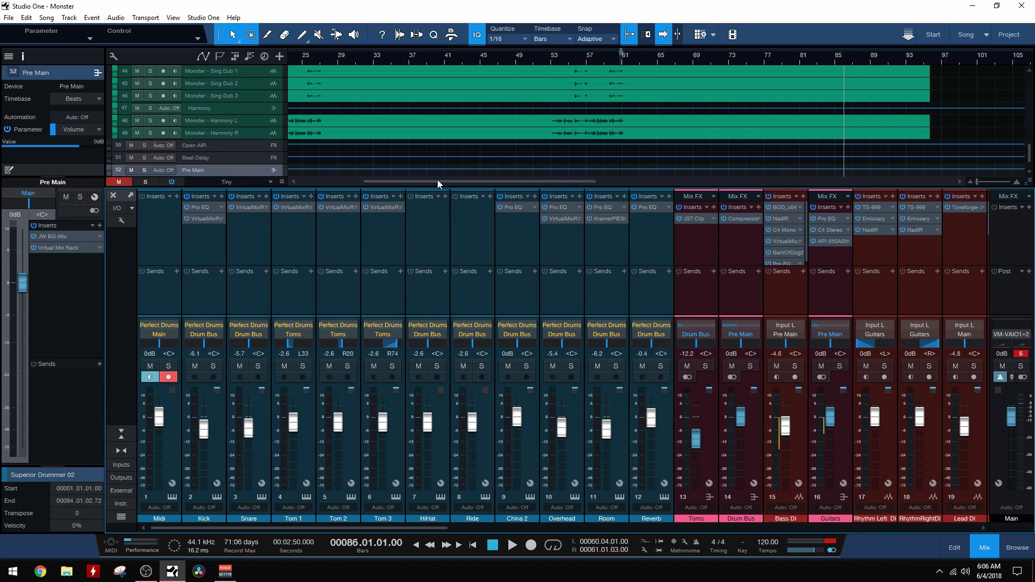
{"action": "left_click", "coordinate": [399, 196]}
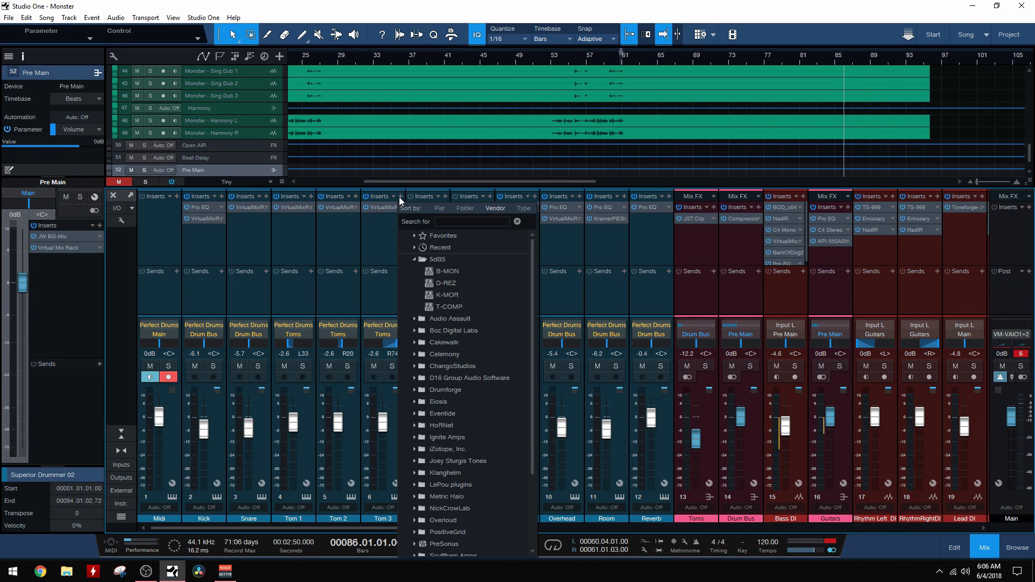
{"action": "left_click", "coordinate": [487, 270]}
{"action": "left_click_drag", "start_coordinate": [587, 161], "coordinate": [619, 260]}
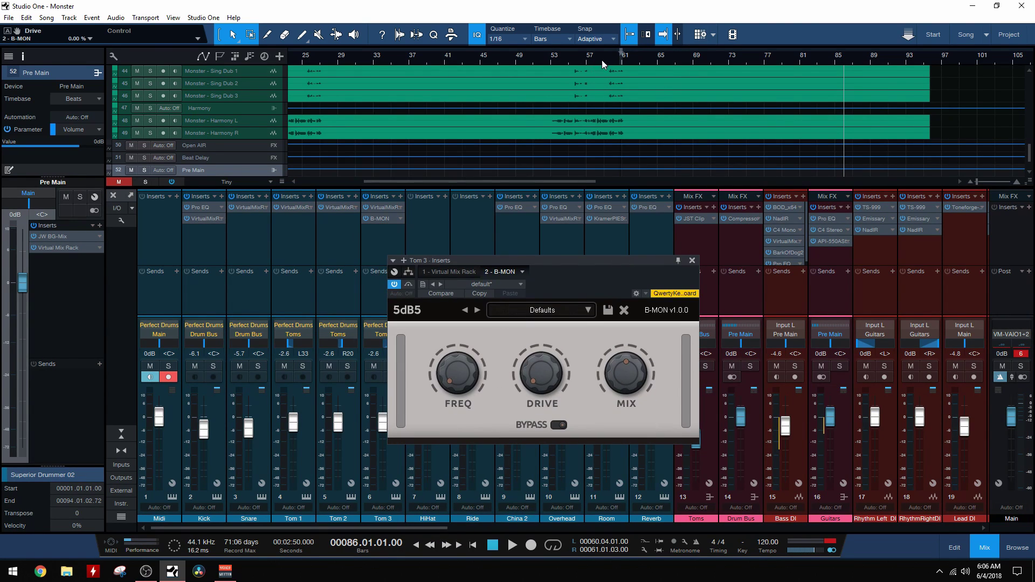
Place the playhead at the loop start at 60.4 and turn on loop playback
{"action": "left_click_drag", "start_coordinate": [601, 60], "coordinate": [629, 80]}
{"action": "scroll", "coordinate": [629, 79], "scroll_direction": "up", "scroll_amount": 5}
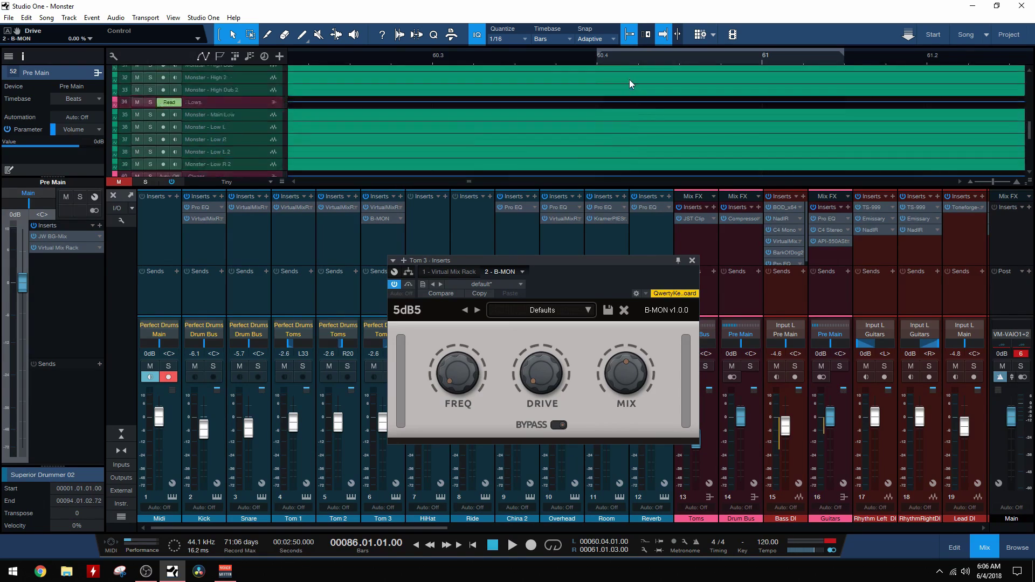
{"action": "scroll", "coordinate": [629, 79], "scroll_direction": "up", "scroll_amount": 8}
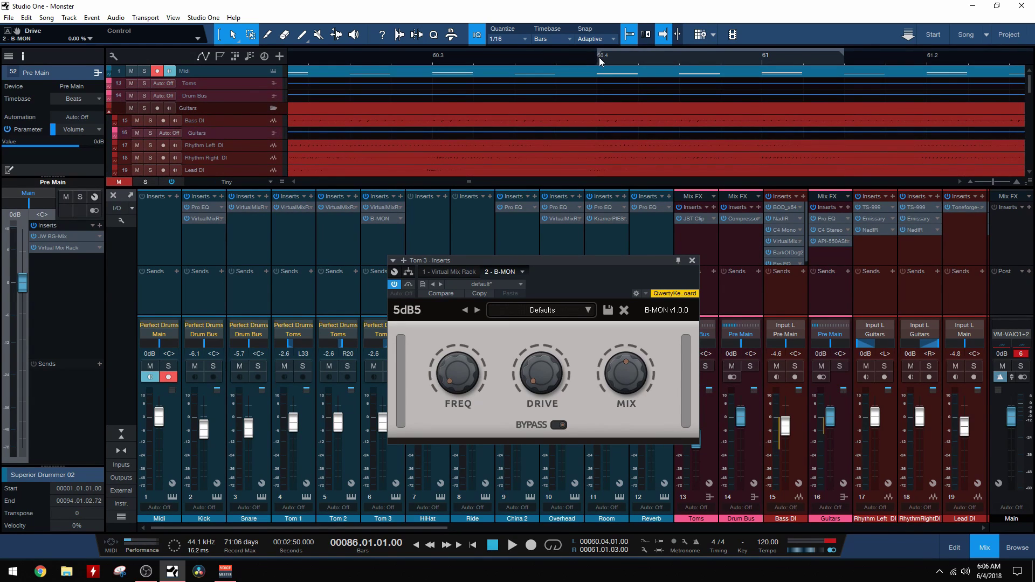
{"action": "left_click", "coordinate": [600, 60]}
{"action": "left_click", "coordinate": [553, 545]}
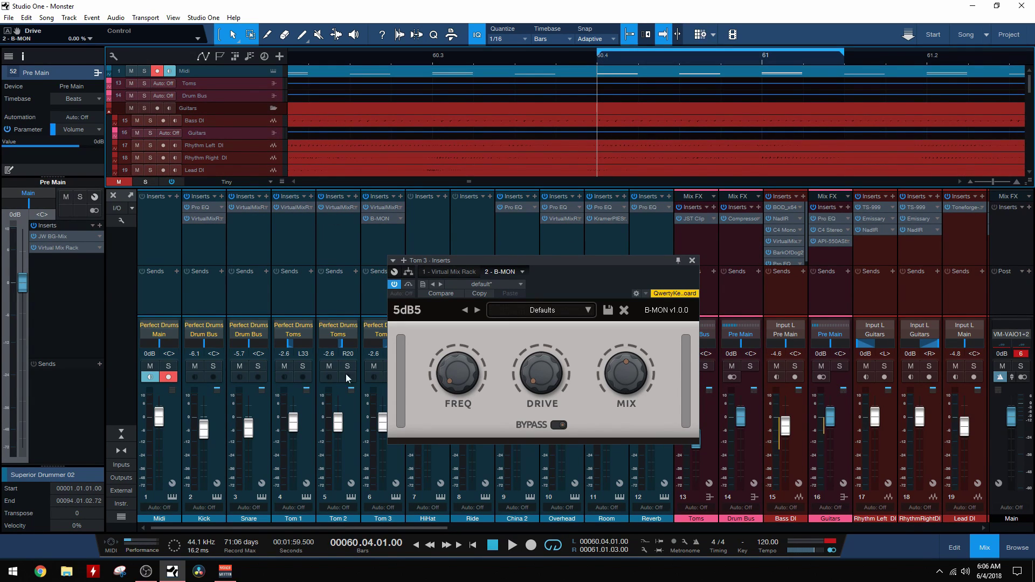
Solo the Tom 3 channel and play the looped section
{"action": "left_click_drag", "start_coordinate": [493, 268], "coordinate": [562, 265]}
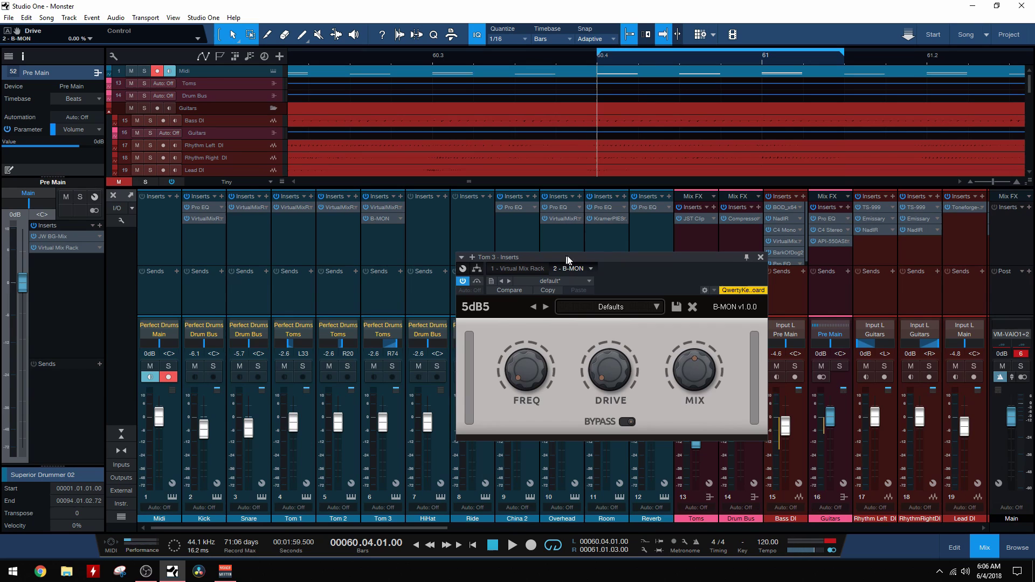
{"action": "left_click", "coordinate": [392, 366]}
{"action": "key", "text": "space"}
On Tom 3's B-MON, set Freq to about 95 Hz and push Drive to about 54% before reducing it
{"action": "left_click_drag", "start_coordinate": [539, 365], "coordinate": [539, 356]}
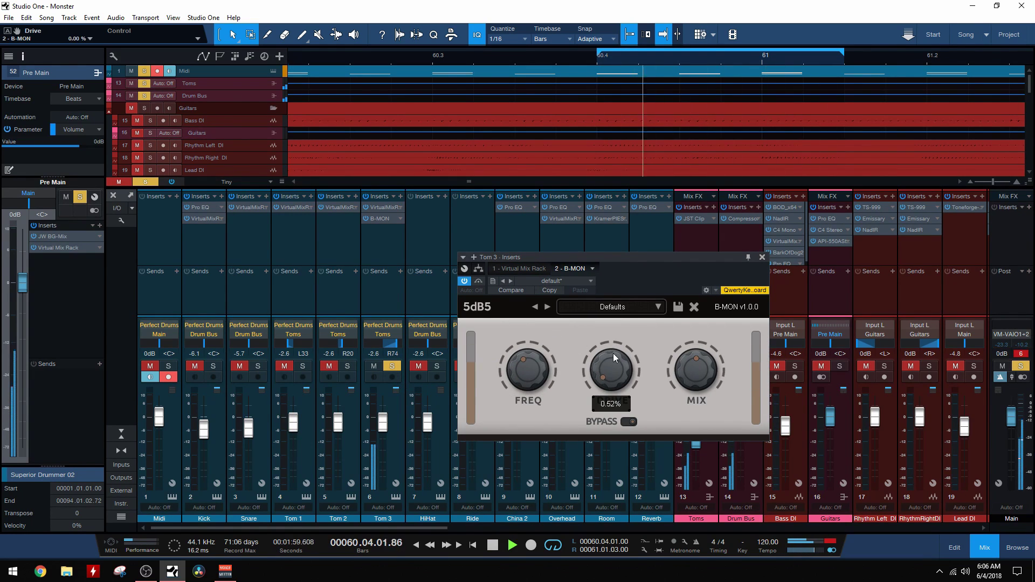
{"action": "left_click_drag", "start_coordinate": [612, 354], "coordinate": [620, 308]}
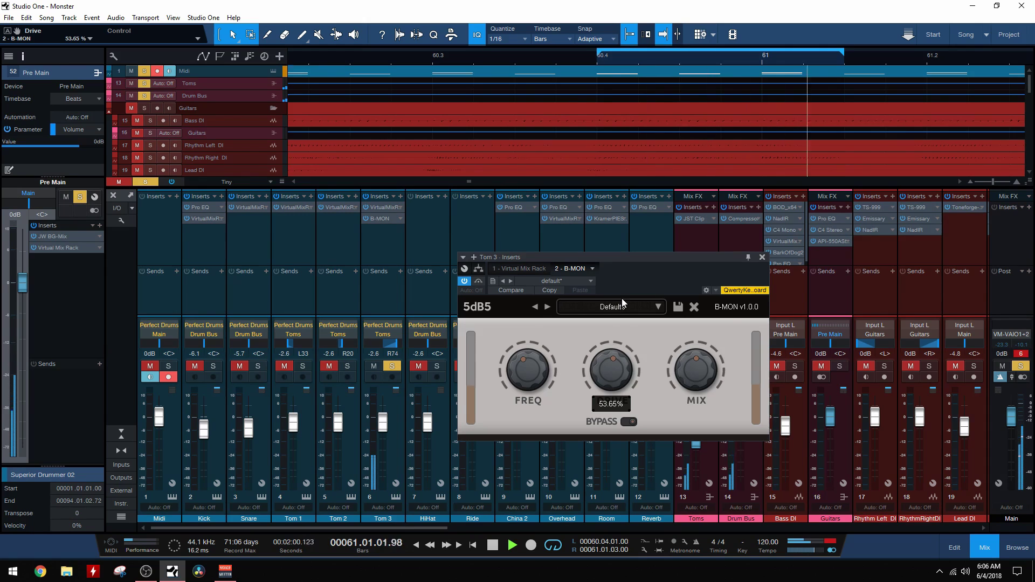
{"action": "left_click_drag", "start_coordinate": [540, 382], "coordinate": [535, 371]}
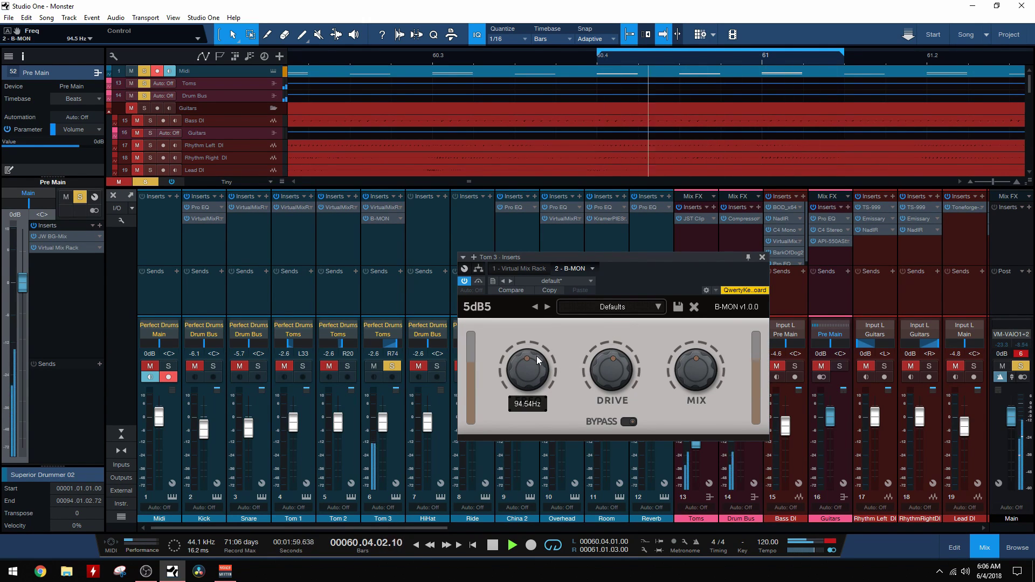
{"action": "left_click_drag", "start_coordinate": [612, 369], "coordinate": [621, 389]}
Compare Tom 3 with B-MON bypassed and active, set its Mix to about 35%, and close the plug-in window
{"action": "mouse_move", "coordinate": [688, 372]}
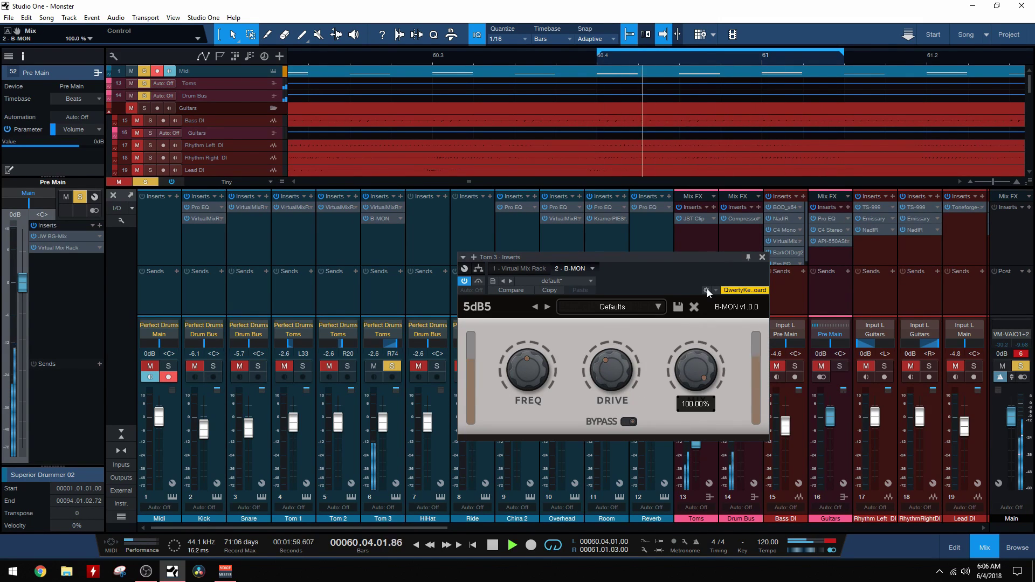
{"action": "scroll", "coordinate": [709, 365], "scroll_direction": "down", "scroll_amount": 3}
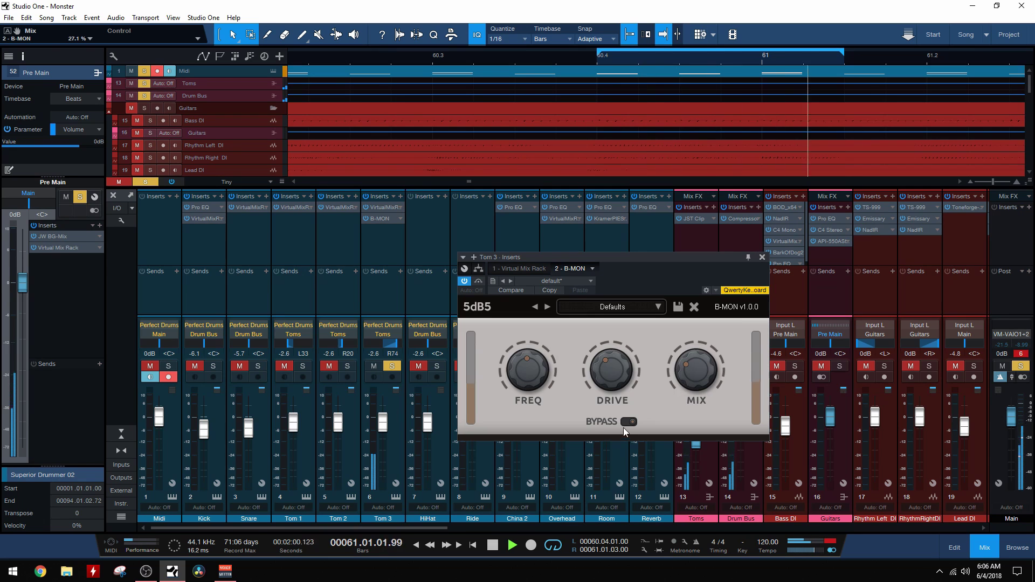
{"action": "left_click", "coordinate": [627, 422]}
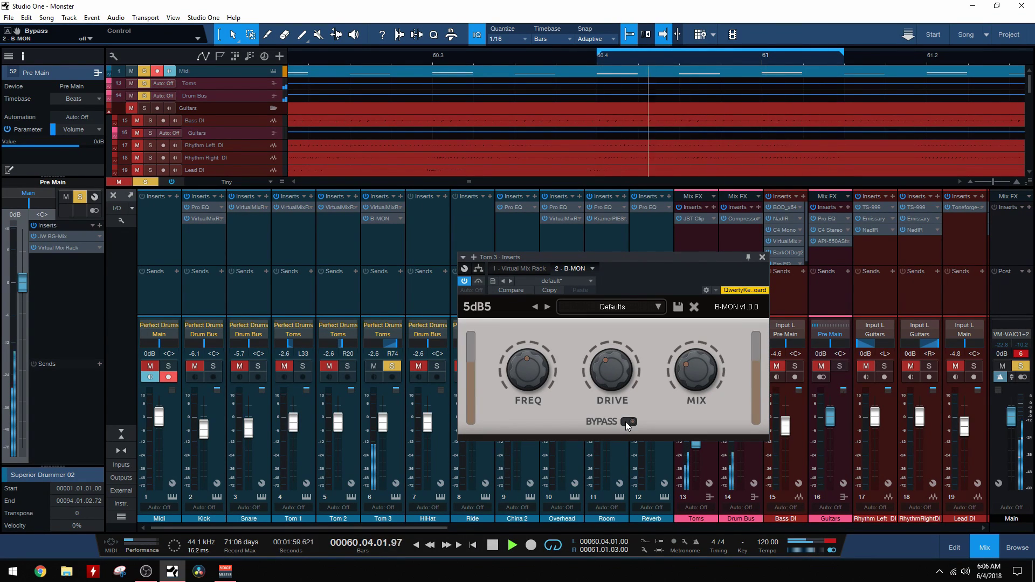
{"action": "mouse_move", "coordinate": [694, 355]}
{"action": "left_click_drag", "start_coordinate": [694, 355], "coordinate": [697, 346]}
{"action": "left_click", "coordinate": [762, 257]}
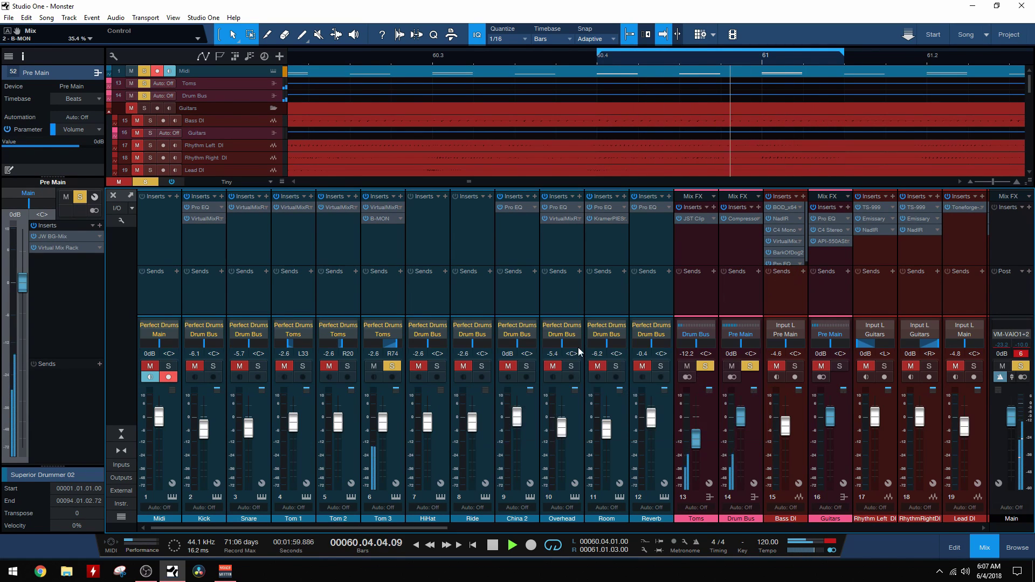
{"action": "key", "text": "space"}
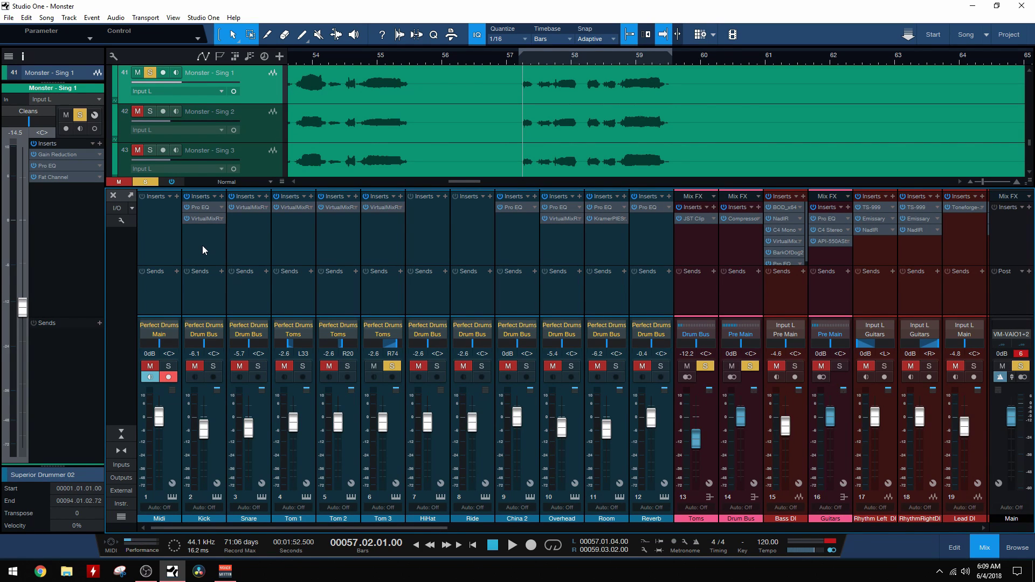
Insert the 5dB5 K-MOR plug-in on the Kick channel
{"action": "left_click", "coordinate": [223, 195]}
{"action": "left_click", "coordinate": [278, 297]}
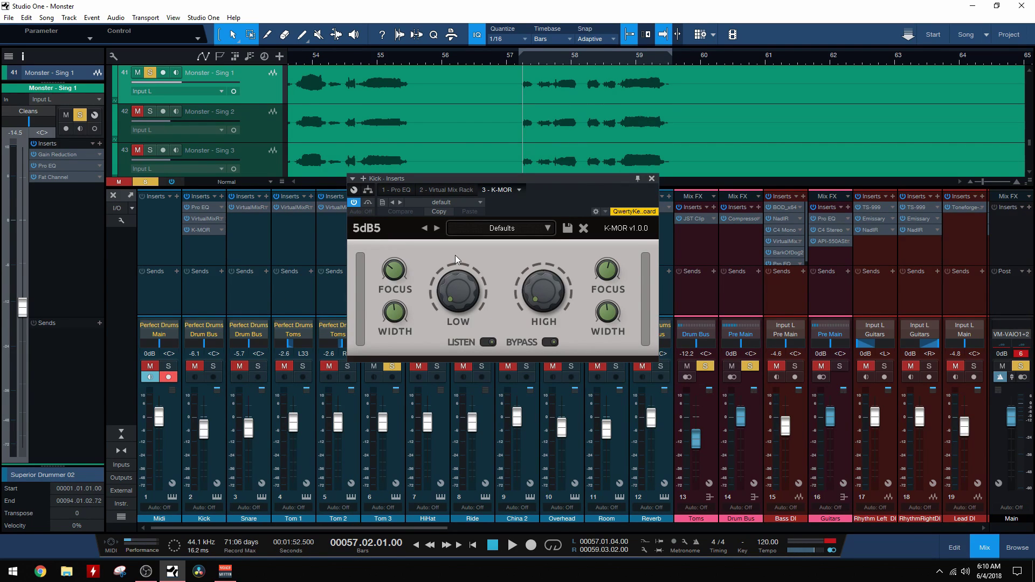
Examine the Low, High, Focus and Width controls on the Kick's K-MOR
{"action": "mouse_move", "coordinate": [454, 293]}
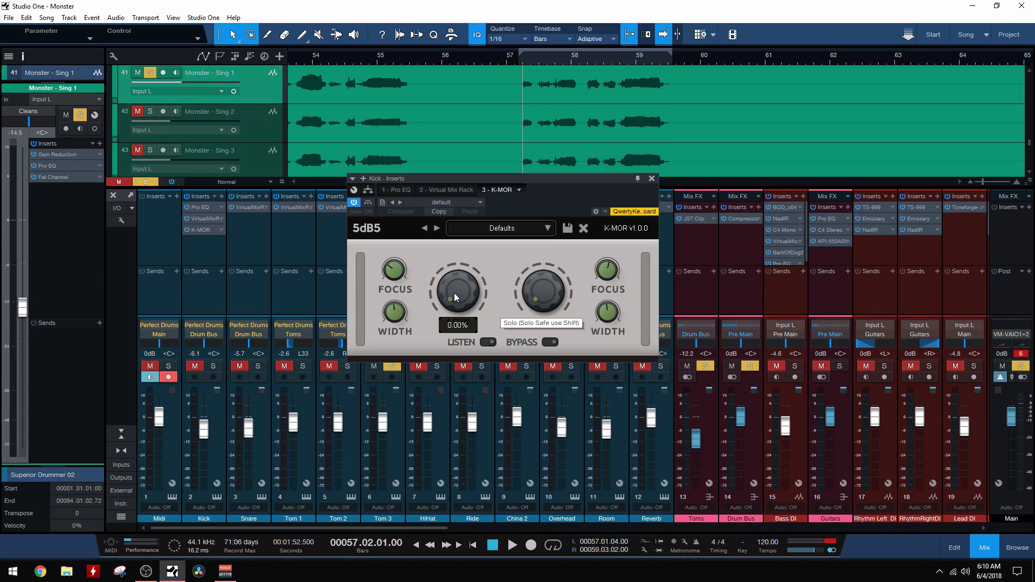
{"action": "mouse_move", "coordinate": [542, 296]}
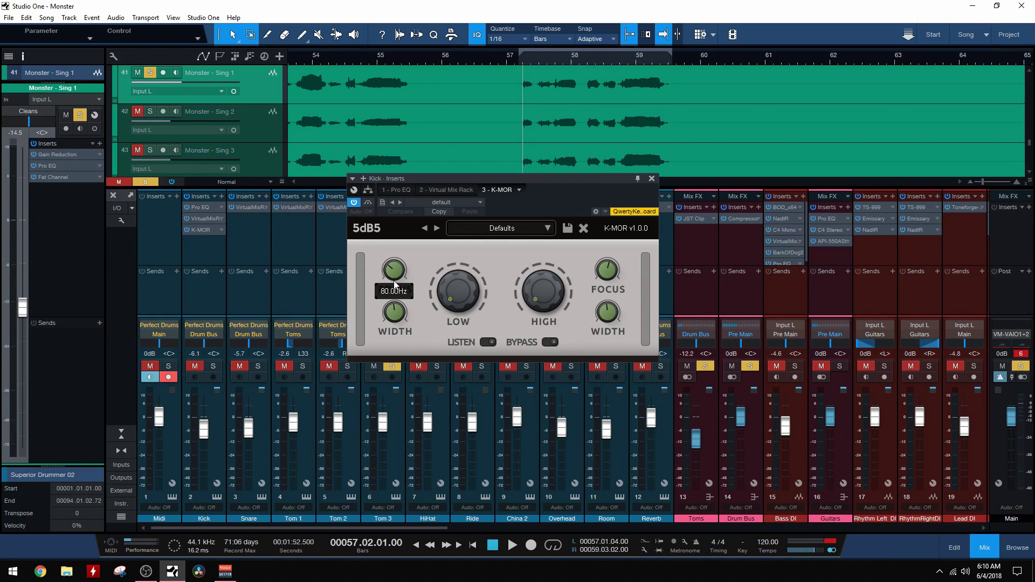
{"action": "mouse_move", "coordinate": [605, 281]}
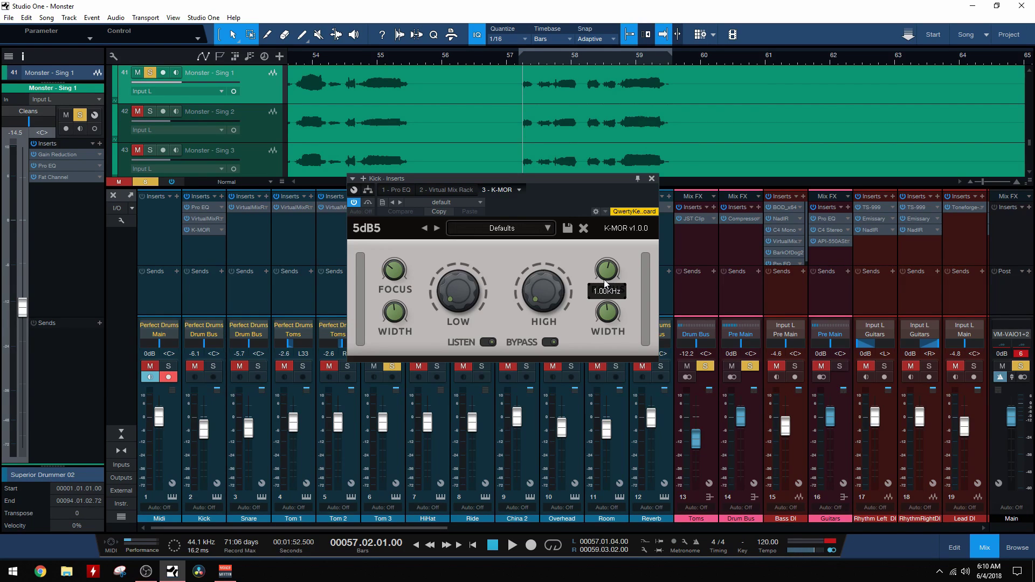
{"action": "mouse_move", "coordinate": [614, 321]}
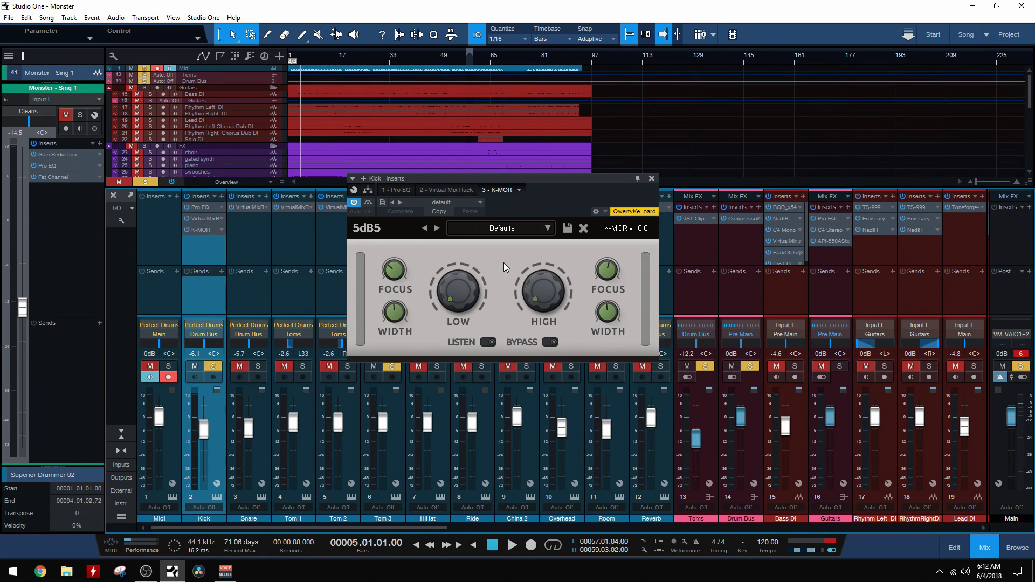
{"action": "mouse_move", "coordinate": [547, 272]}
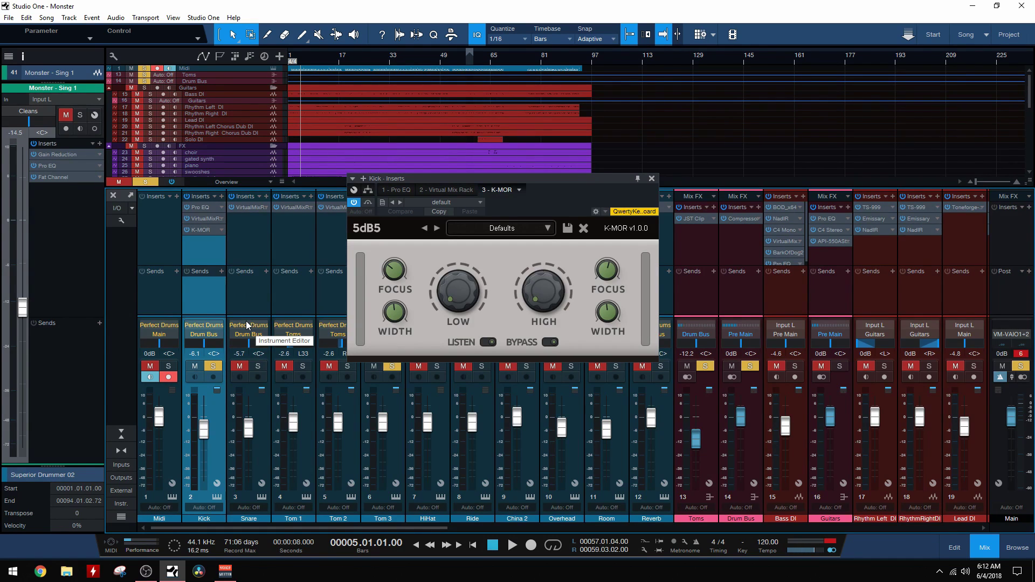
Play the song, raise Low on the Kick's K-MOR to about 69%, and set its low Focus to about 57 Hz
{"action": "mouse_move", "coordinate": [475, 280]}
{"action": "key", "text": "space"}
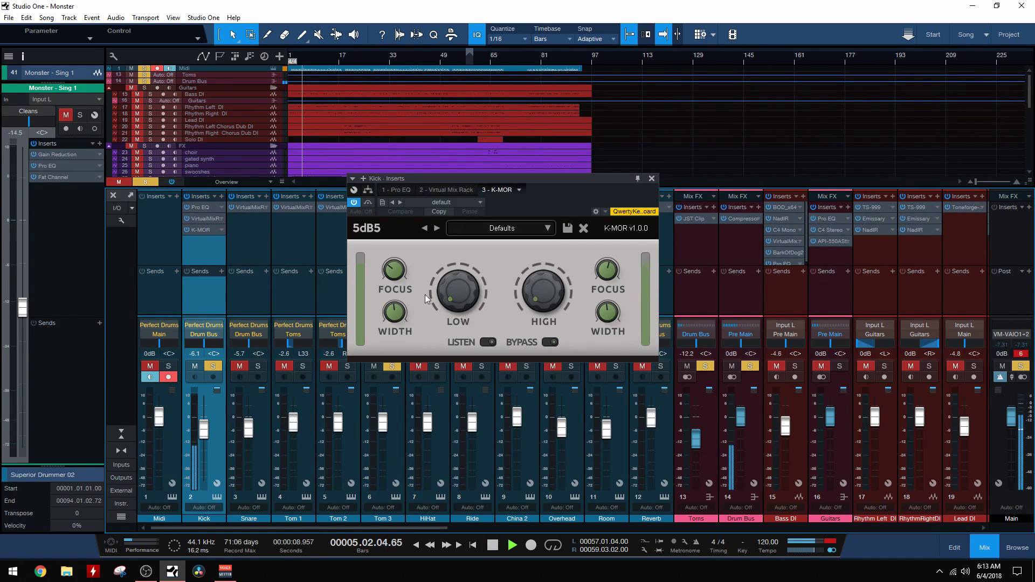
{"action": "left_click_drag", "start_coordinate": [446, 294], "coordinate": [458, 222]}
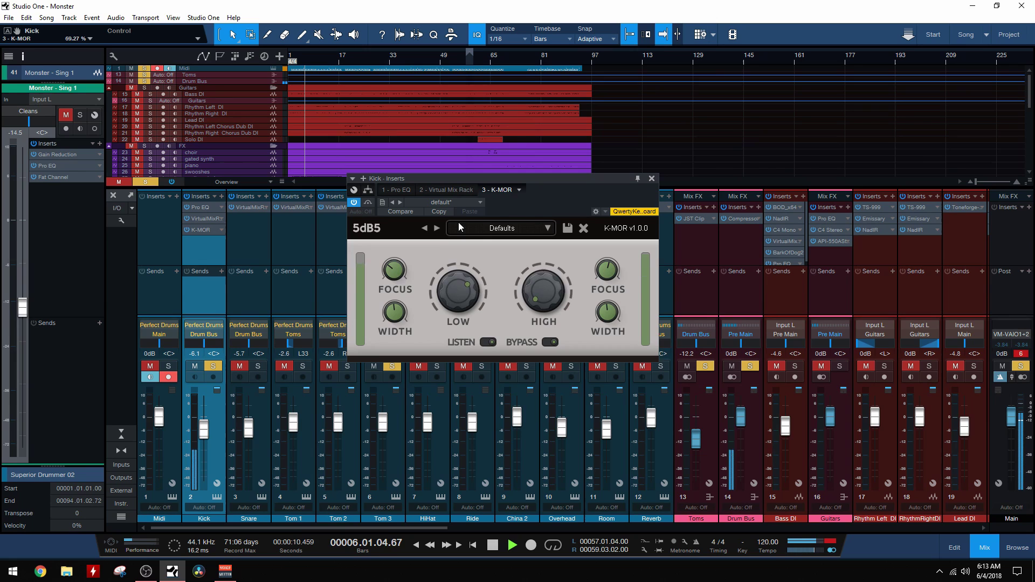
{"action": "double_click", "coordinate": [395, 274]}
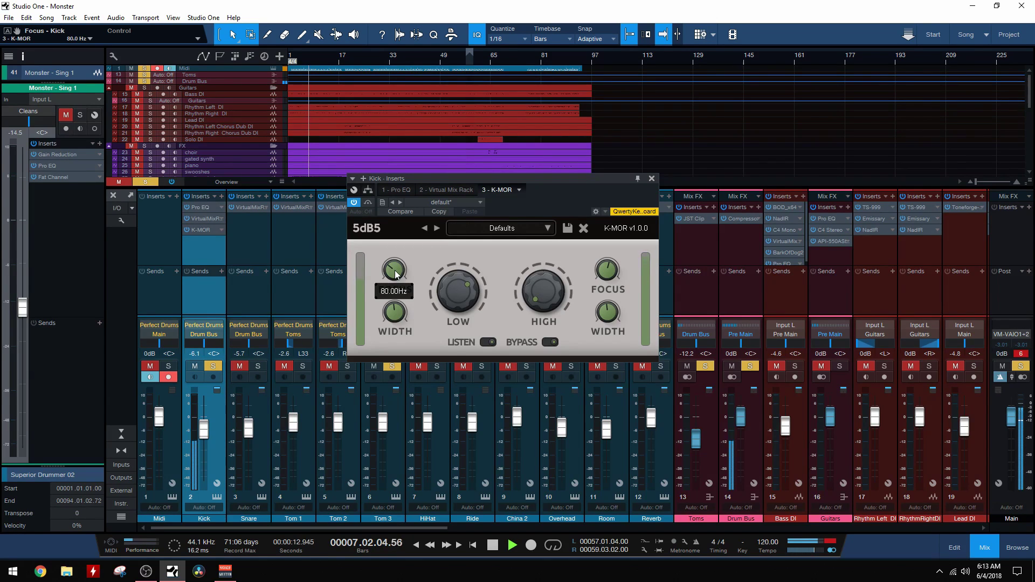
{"action": "scroll", "coordinate": [395, 274], "scroll_direction": "down", "scroll_amount": 3}
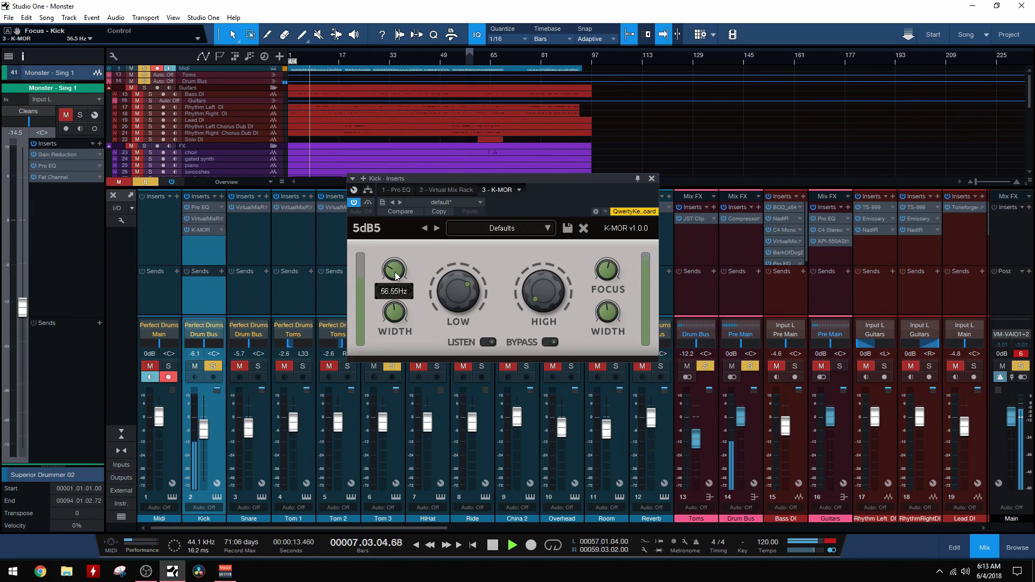
Adjust the low Width on the Kick's K-MOR and reduce Low to about 19%
{"action": "double_click", "coordinate": [454, 312]}
{"action": "mouse_move", "coordinate": [403, 312]}
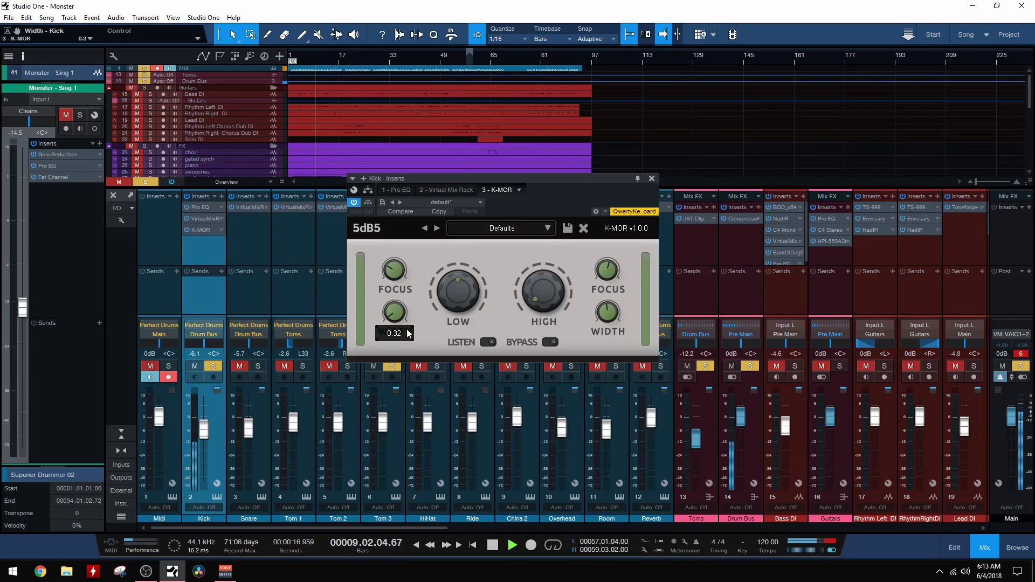
{"action": "left_click_drag", "start_coordinate": [408, 333], "coordinate": [405, 368]}
{"action": "mouse_move", "coordinate": [440, 298]}
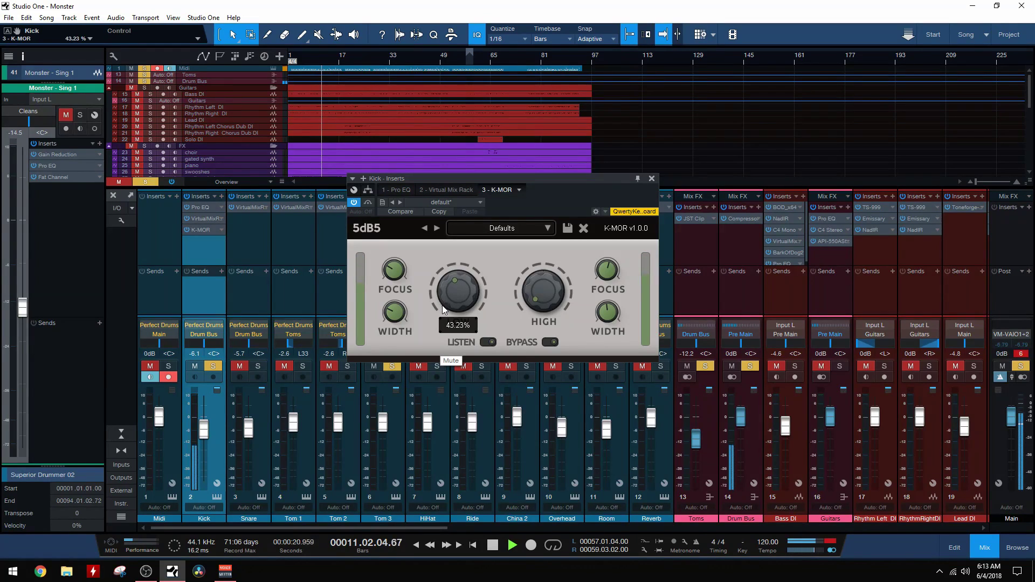
{"action": "left_click_drag", "start_coordinate": [442, 305], "coordinate": [435, 365]}
On the Kick's K-MOR, raise High to about 68%, and set its Focus to about 2.7 kHz and Width to 4.00
{"action": "mouse_move", "coordinate": [566, 301]}
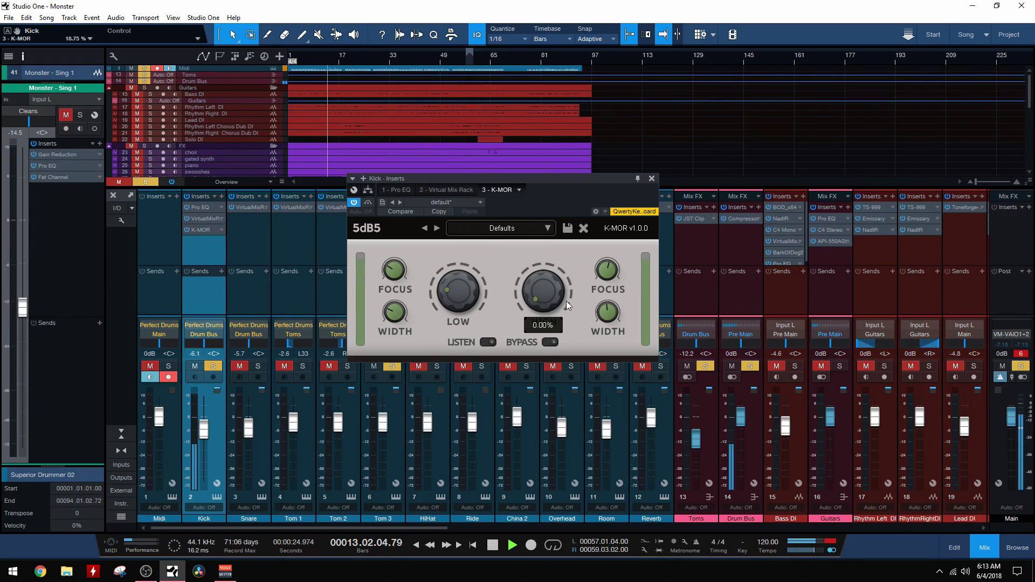
{"action": "left_click_drag", "start_coordinate": [561, 275], "coordinate": [562, 253]}
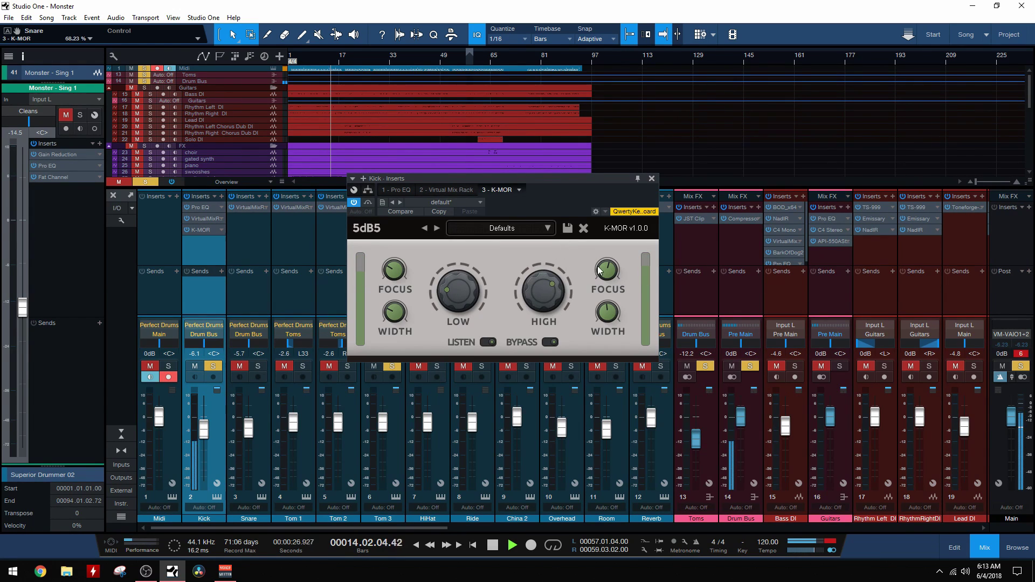
{"action": "mouse_move", "coordinate": [609, 275]}
{"action": "scroll", "coordinate": [610, 274], "scroll_direction": "up", "scroll_amount": 2}
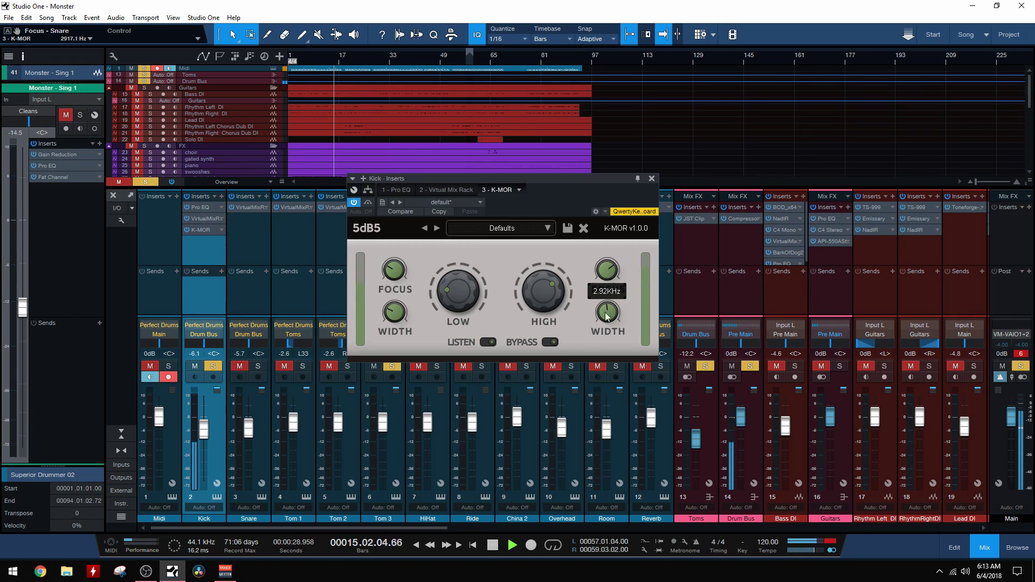
{"action": "scroll", "coordinate": [607, 272], "scroll_direction": "down", "scroll_amount": 10}
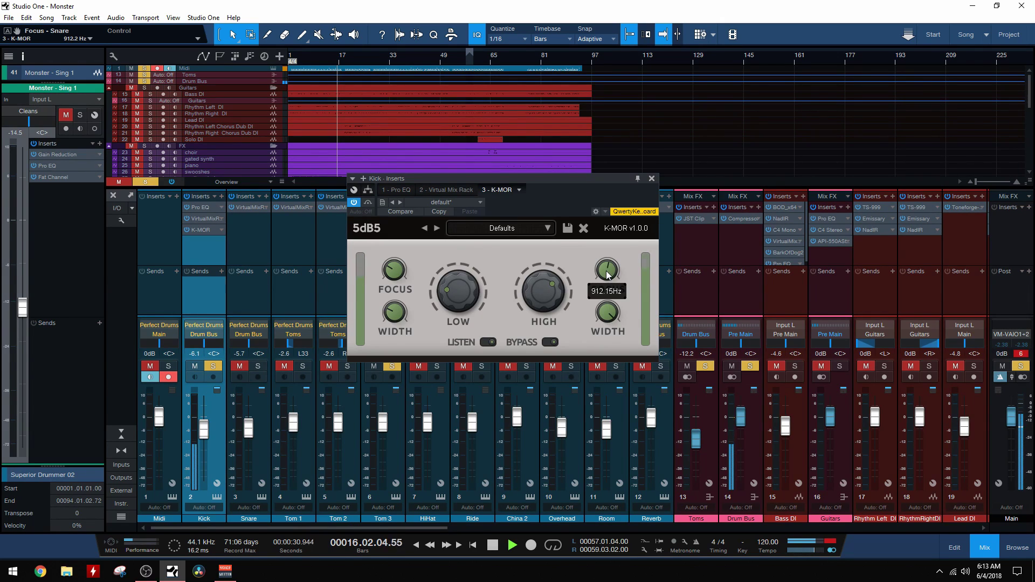
{"action": "scroll", "coordinate": [608, 272], "scroll_direction": "up", "scroll_amount": 6}
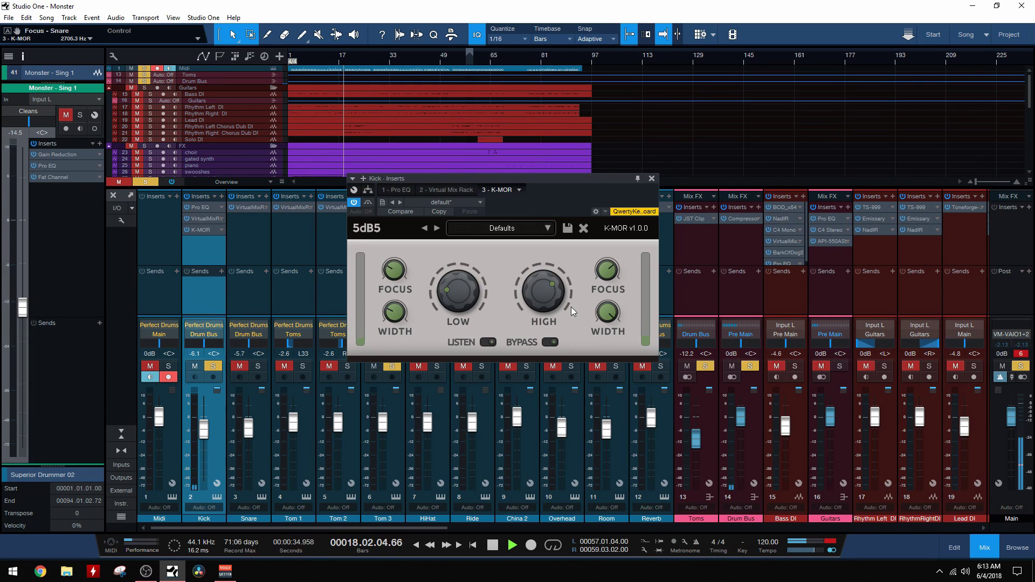
Restart playback and reduce High on the Kick's K-MOR to about 29%
{"action": "key", "text": "space"}
{"action": "key", "text": "space"}
{"action": "left_click_drag", "start_coordinate": [549, 296], "coordinate": [544, 351]}
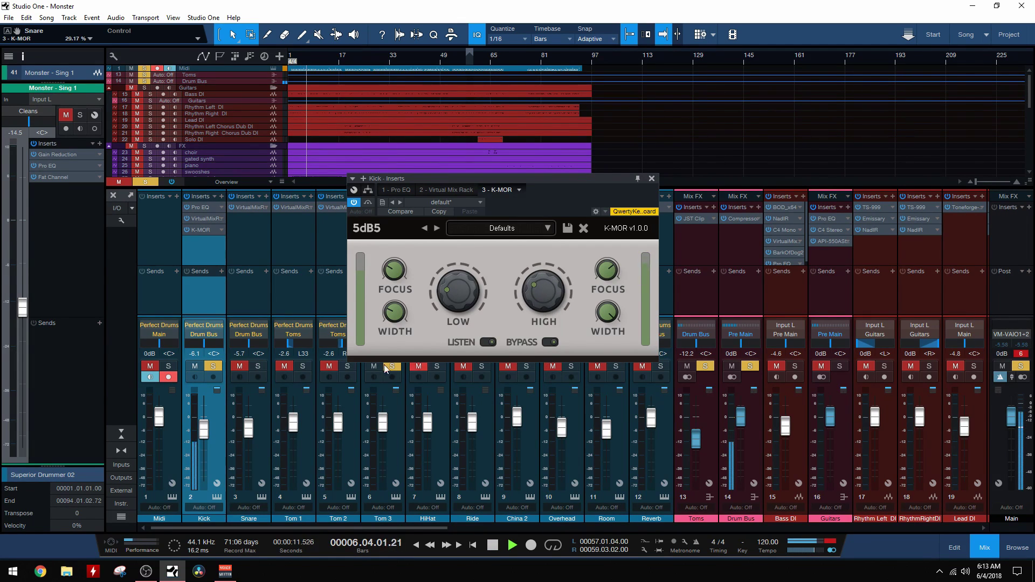
Clear all channel solos, play the full mix, and trim High on the Kick's K-MOR to about 28%
{"action": "left_click", "coordinate": [214, 366]}
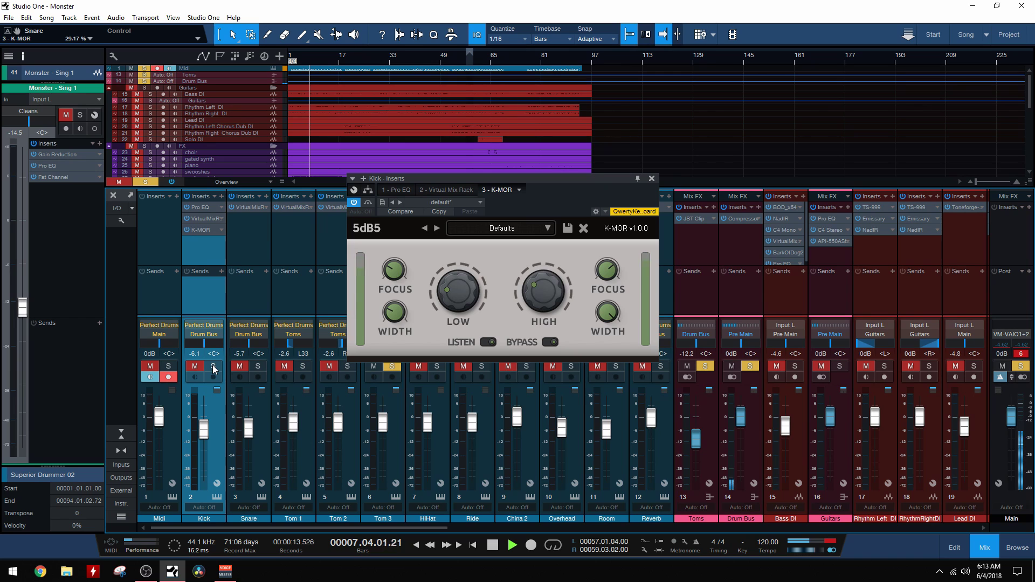
{"action": "left_click", "coordinate": [214, 367]}
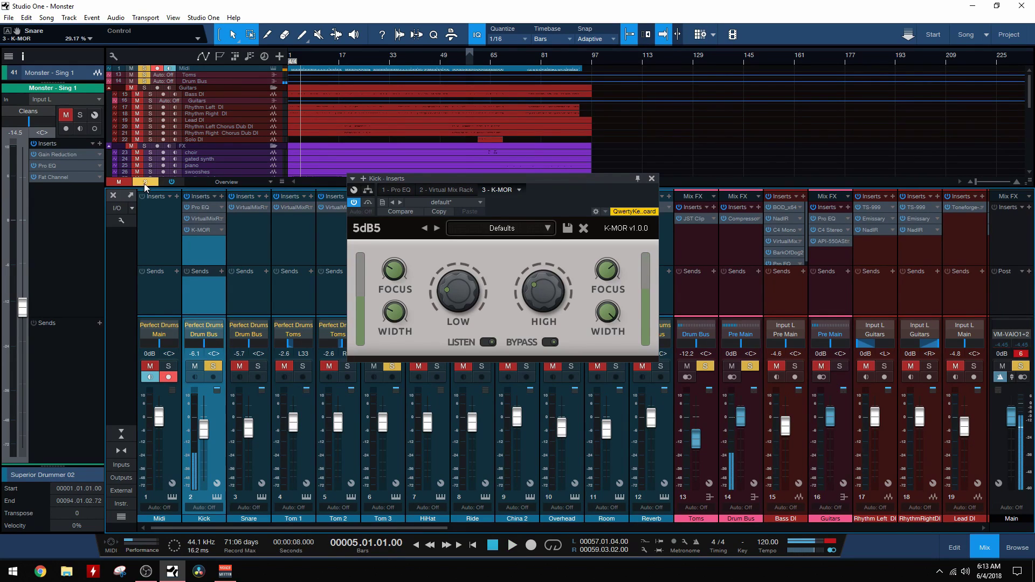
{"action": "left_click", "coordinate": [145, 183]}
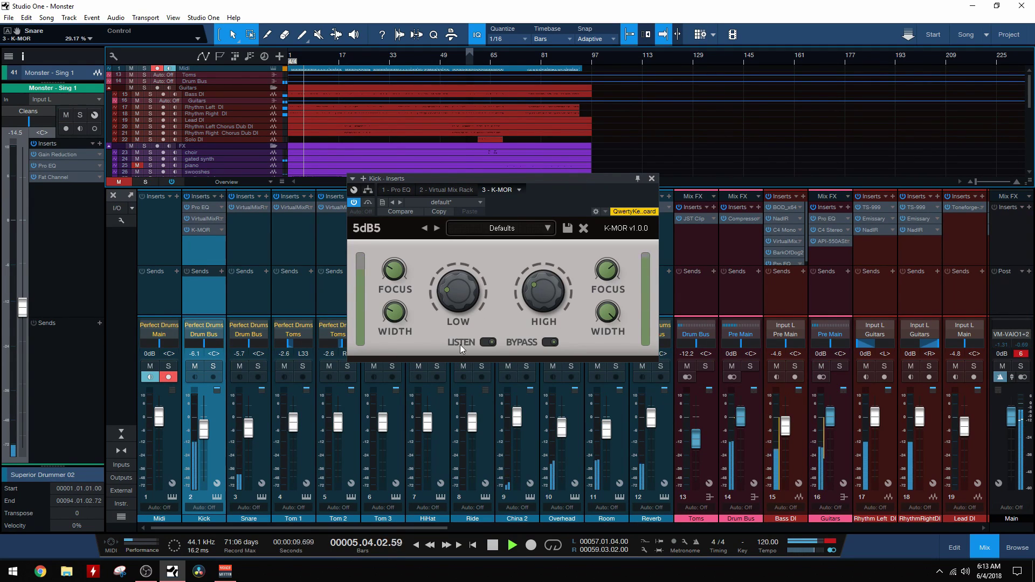
{"action": "mouse_move", "coordinate": [548, 292]}
{"action": "mouse_move", "coordinate": [548, 293]}
{"action": "left_mouse_down"}
{"action": "mouse_move", "coordinate": [546, 308]}
{"action": "mouse_move", "coordinate": [550, 294]}
{"action": "left_mouse_up"}
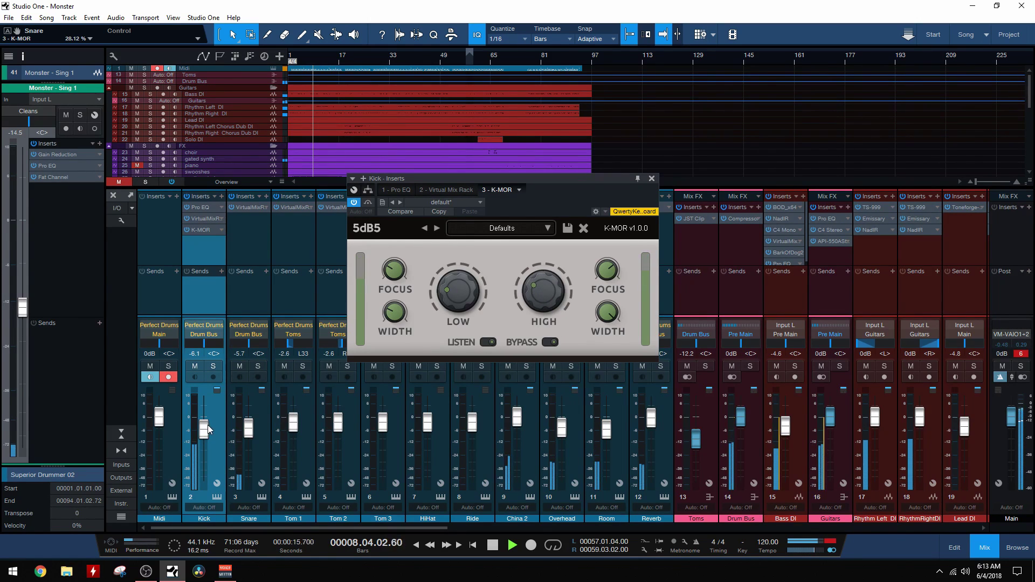
Lower the Kick channel's volume to about -8.1 dB while replaying the full mix
{"action": "left_click_drag", "start_coordinate": [204, 432], "coordinate": [205, 439]}
{"action": "left_click_drag", "start_coordinate": [202, 480], "coordinate": [206, 435]}
{"action": "key", "text": "space"}
{"action": "key", "text": "space"}
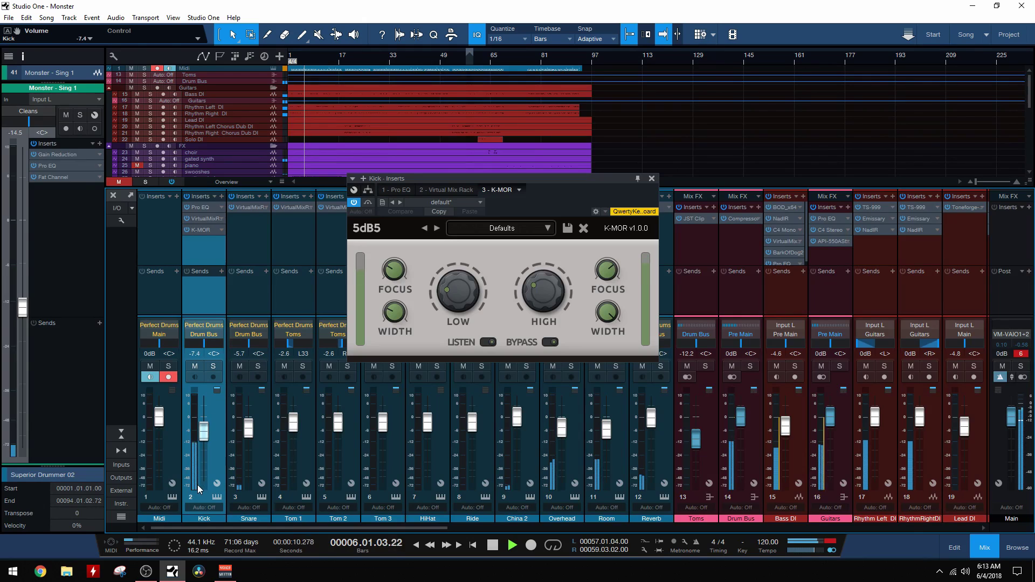
{"action": "left_click_drag", "start_coordinate": [205, 438], "coordinate": [202, 468]}
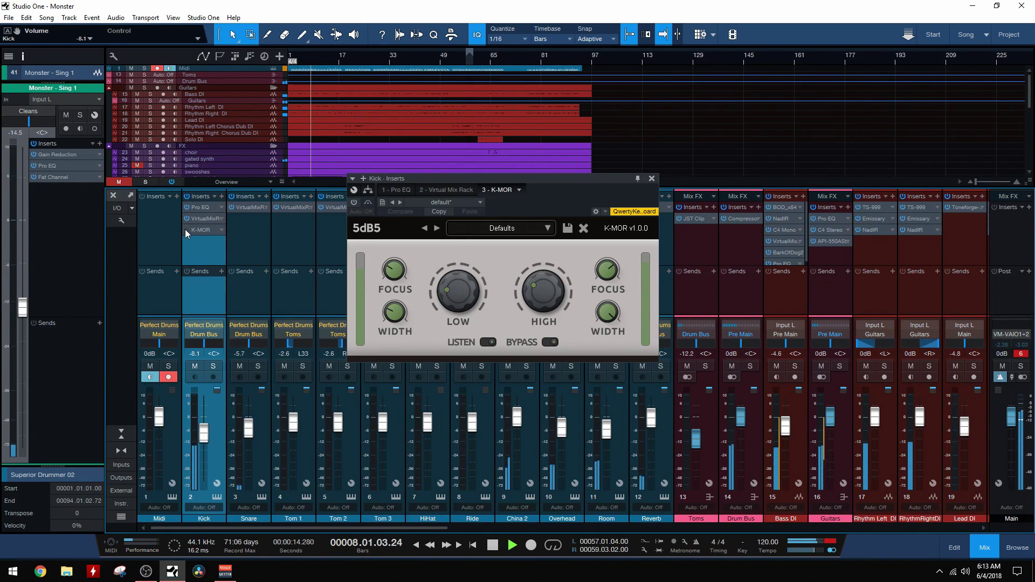
Audition the Kick channel soloed, stop playback, and close its K-MOR window
{"action": "left_click", "coordinate": [212, 366]}
{"action": "mouse_move", "coordinate": [521, 269]}
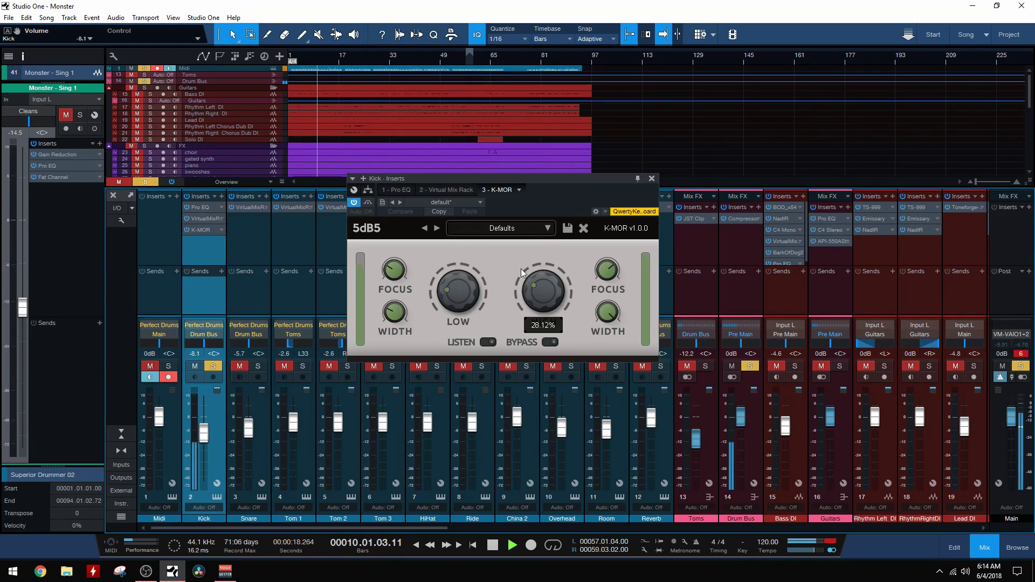
{"action": "key", "text": "space"}
{"action": "mouse_move", "coordinate": [596, 324]}
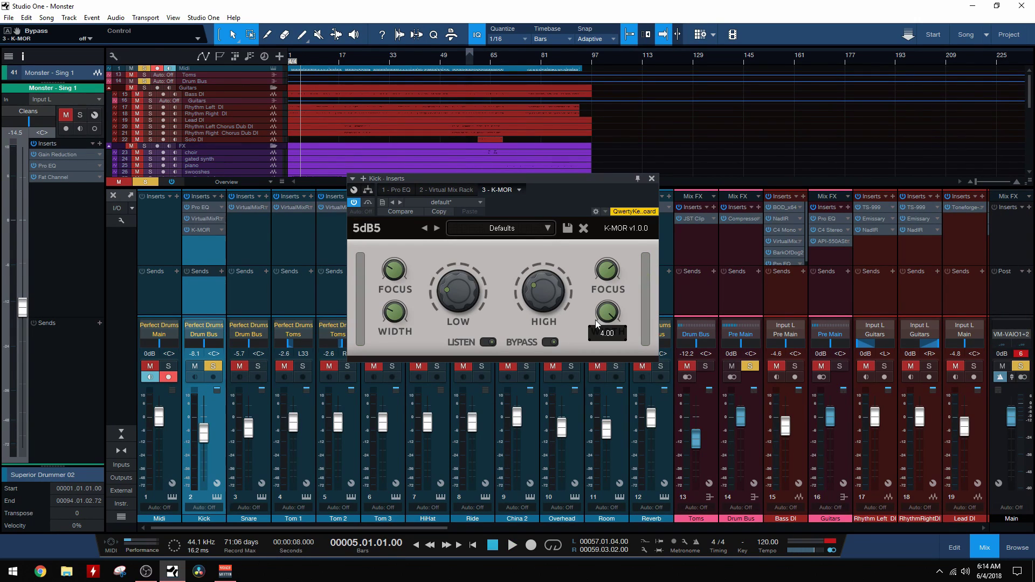
{"action": "mouse_move", "coordinate": [484, 297]}
{"action": "mouse_move", "coordinate": [557, 291]}
{"action": "left_click", "coordinate": [652, 178]}
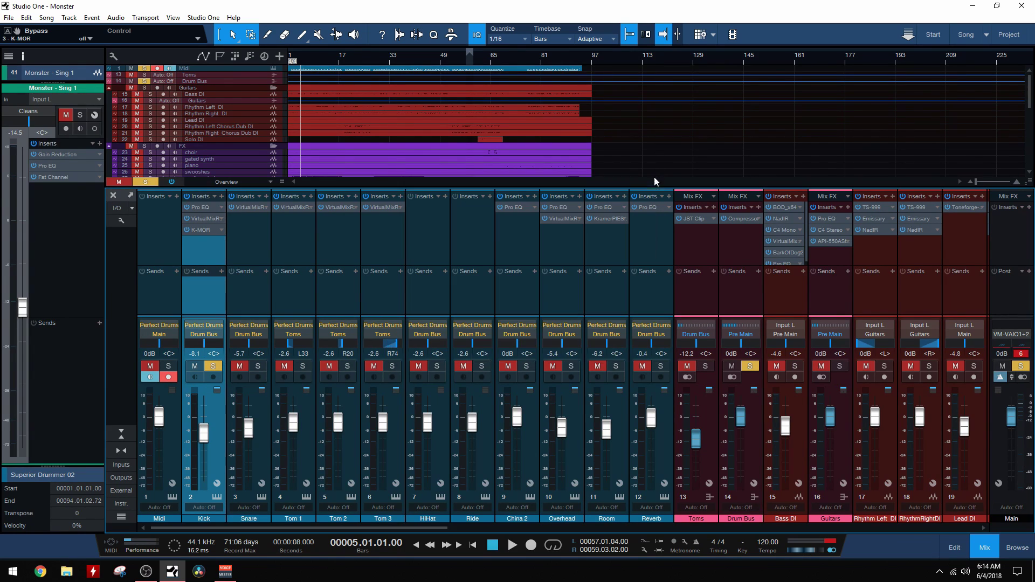
Insert the 5dB5 K-MOR plug-in on the Snare channel
{"action": "right_click", "coordinate": [210, 231]}
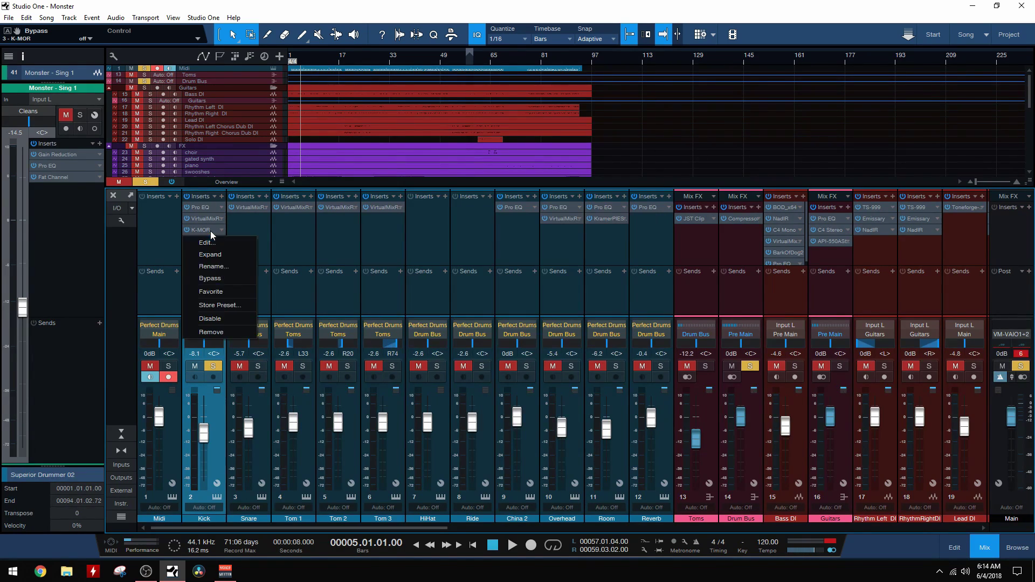
{"action": "left_click", "coordinate": [259, 246]}
{"action": "left_click", "coordinate": [269, 199]}
{"action": "left_click", "coordinate": [270, 199]}
{"action": "left_click", "coordinate": [266, 196]}
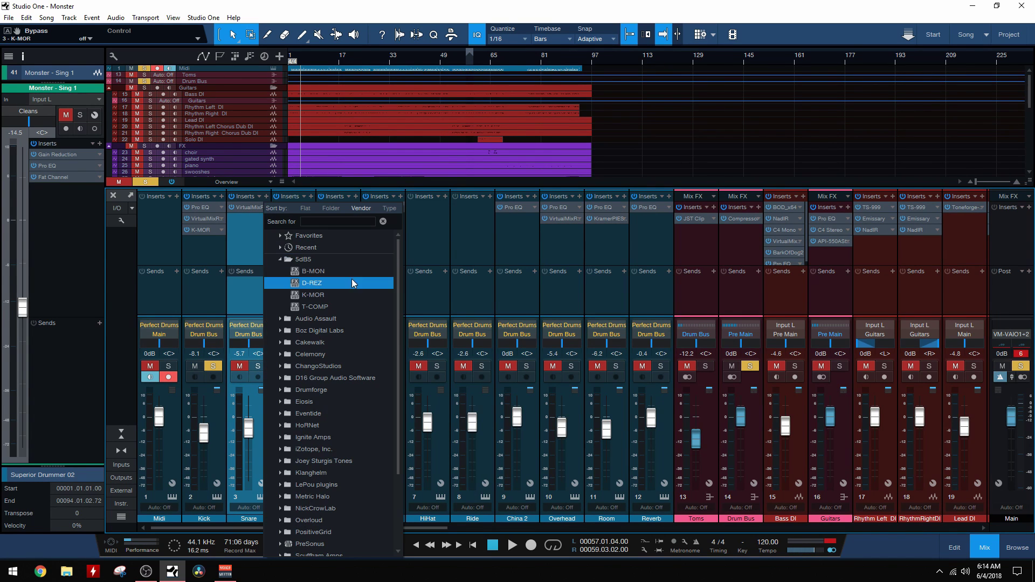
{"action": "double_click", "coordinate": [344, 295]}
Play the song with the Snare soloed in place of the Kick
{"action": "key", "text": "space"}
{"action": "left_click", "coordinate": [257, 366]}
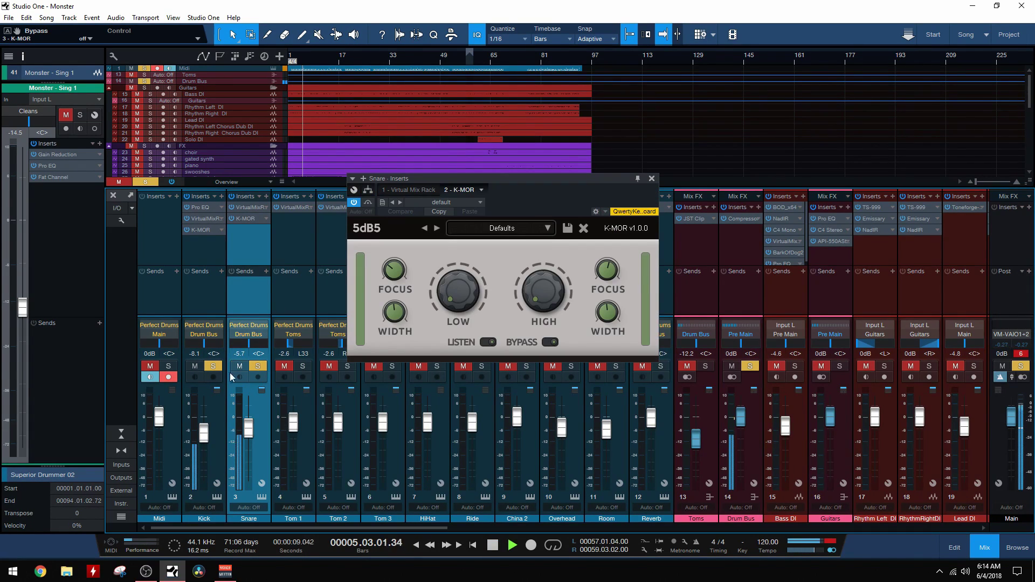
{"action": "mouse_move", "coordinate": [519, 305]}
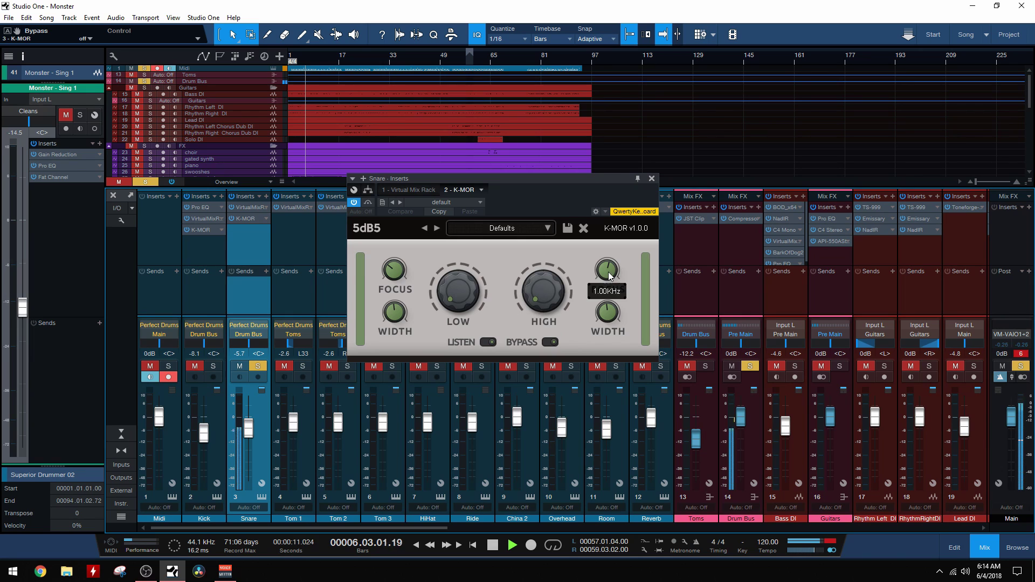
On the Snare's K-MOR, set High to about 57% with a Width of about 2.0, raise its Focus, and set Low to about 33%
{"action": "left_click_drag", "start_coordinate": [548, 287], "coordinate": [545, 240]}
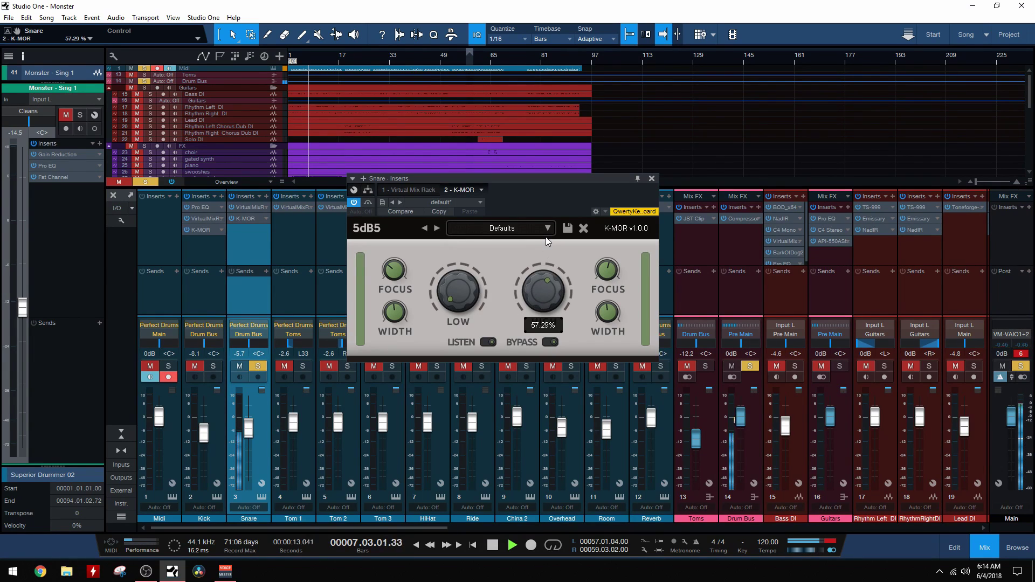
{"action": "mouse_move", "coordinate": [609, 275]}
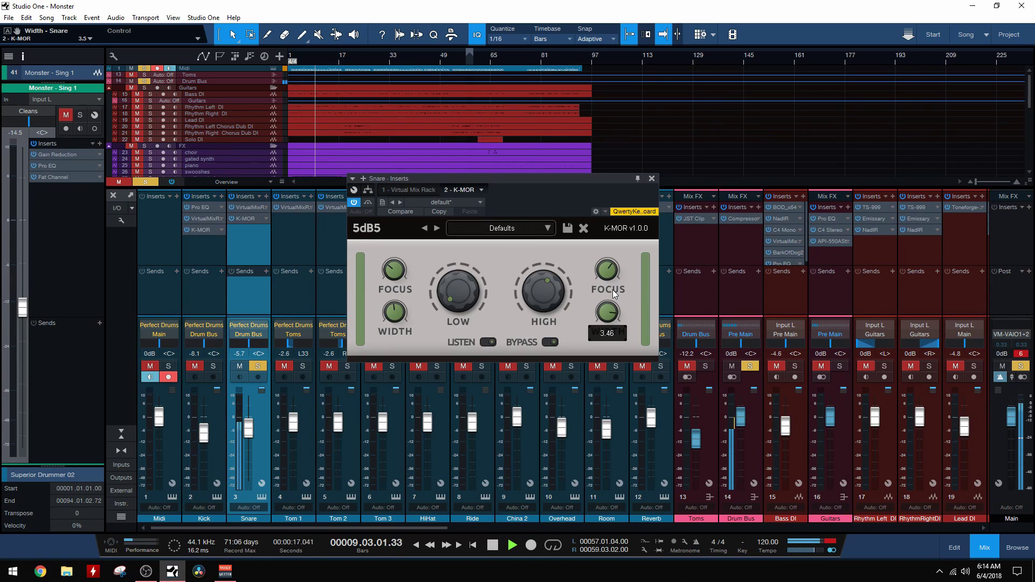
{"action": "scroll", "coordinate": [607, 318], "scroll_direction": "up", "scroll_amount": 3}
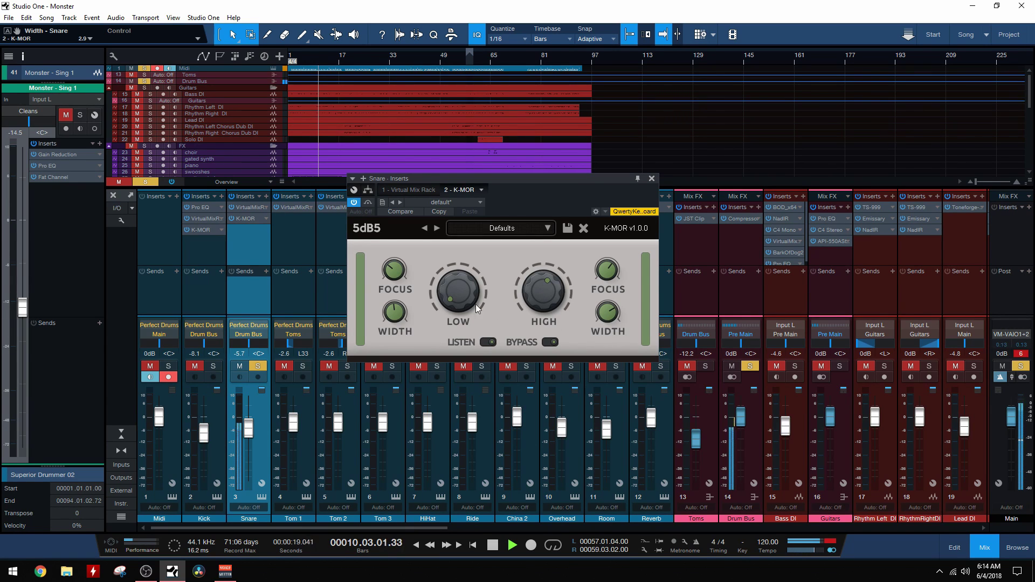
{"action": "scroll", "coordinate": [456, 267], "scroll_direction": "up", "scroll_amount": 2}
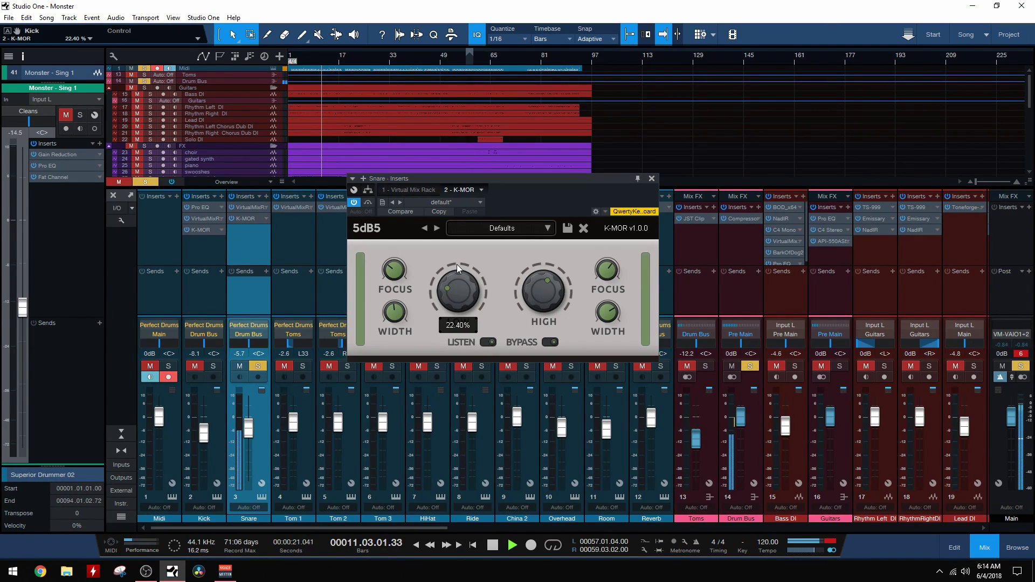
{"action": "scroll", "coordinate": [458, 263], "scroll_direction": "up", "scroll_amount": 2}
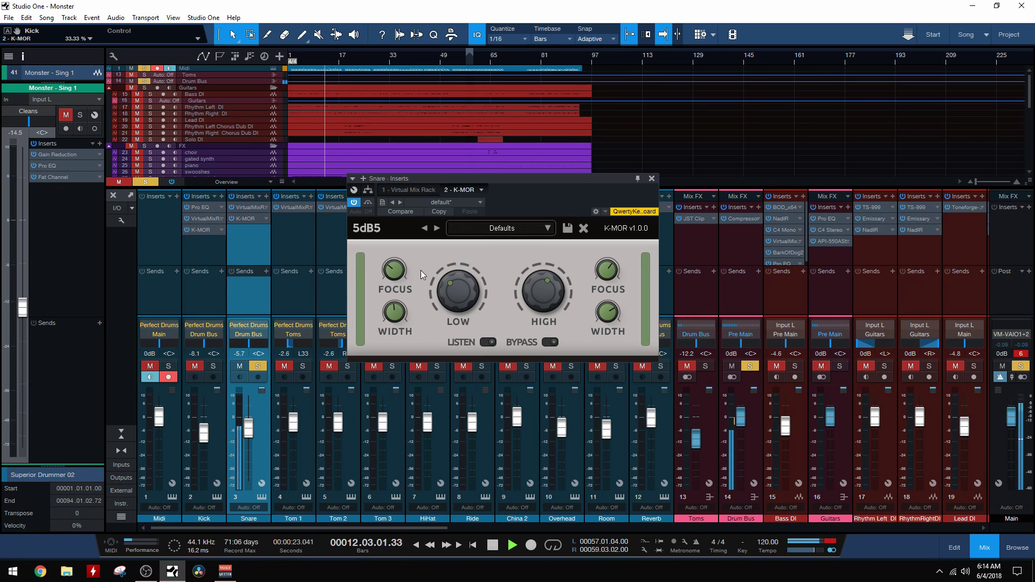
Raise the Low Focus on the Snare's K-MOR and set its Low to about 57%
{"action": "scroll", "coordinate": [404, 277], "scroll_direction": "down", "scroll_amount": 2}
{"action": "scroll", "coordinate": [403, 277], "scroll_direction": "down", "scroll_amount": 3}
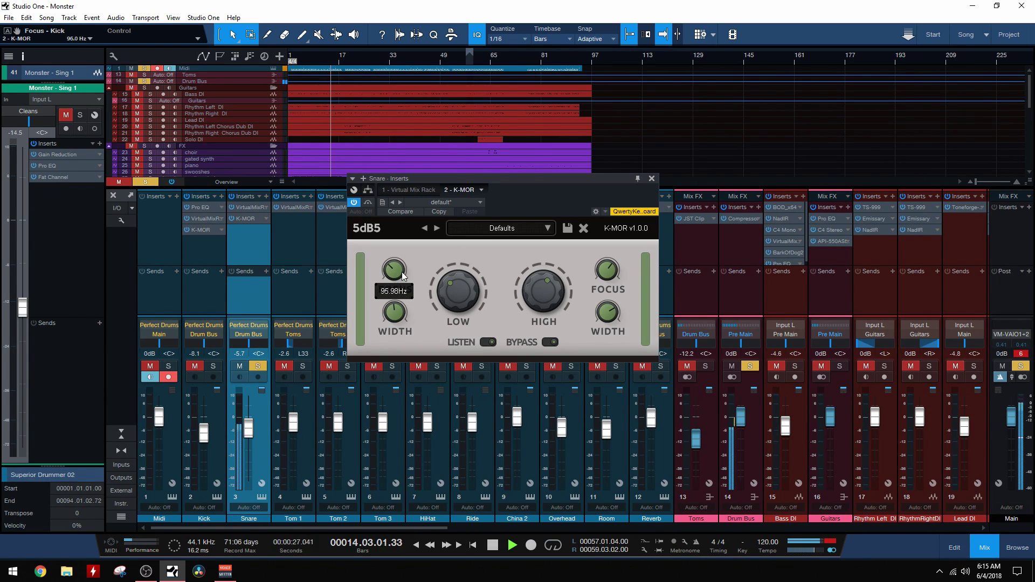
{"action": "scroll", "coordinate": [402, 291], "scroll_direction": "up", "scroll_amount": 5}
{"action": "scroll", "coordinate": [448, 273], "scroll_direction": "up", "scroll_amount": 3}
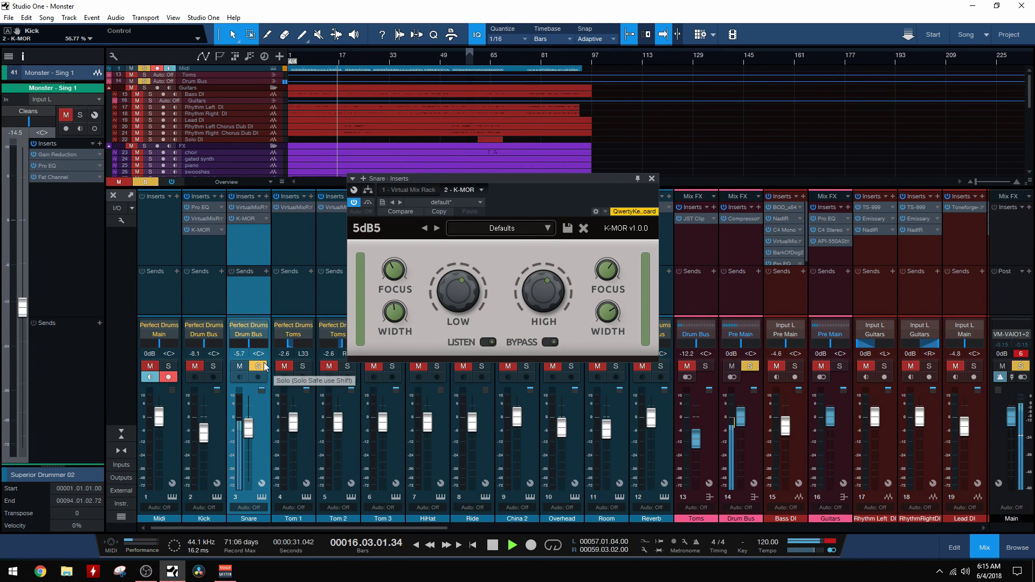
Compare the Snare with K-MOR on and off, restarting playback and switching from solo to the full mix
{"action": "left_click", "coordinate": [230, 216]}
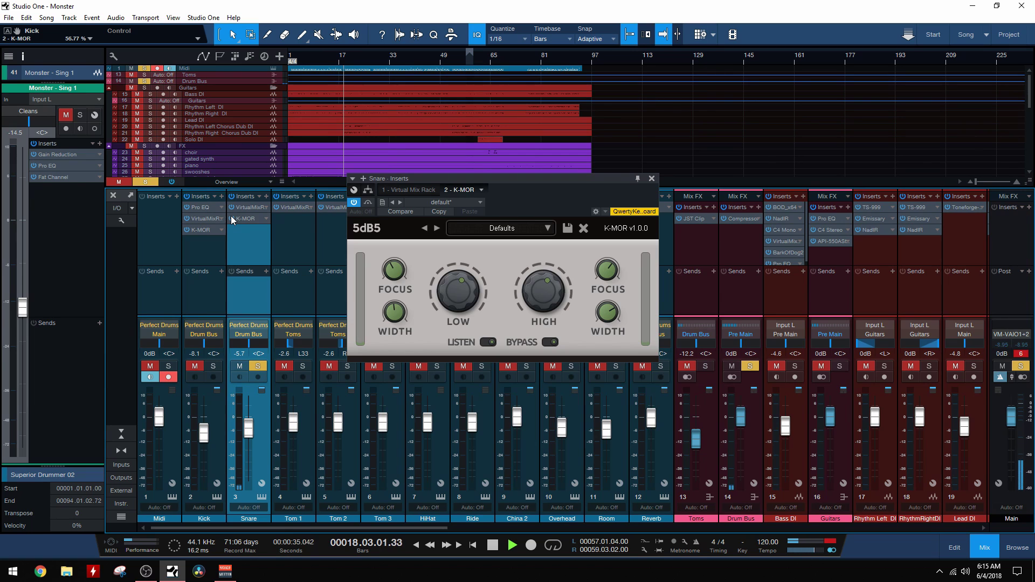
{"action": "key", "text": "space"}
{"action": "key", "text": "space"}
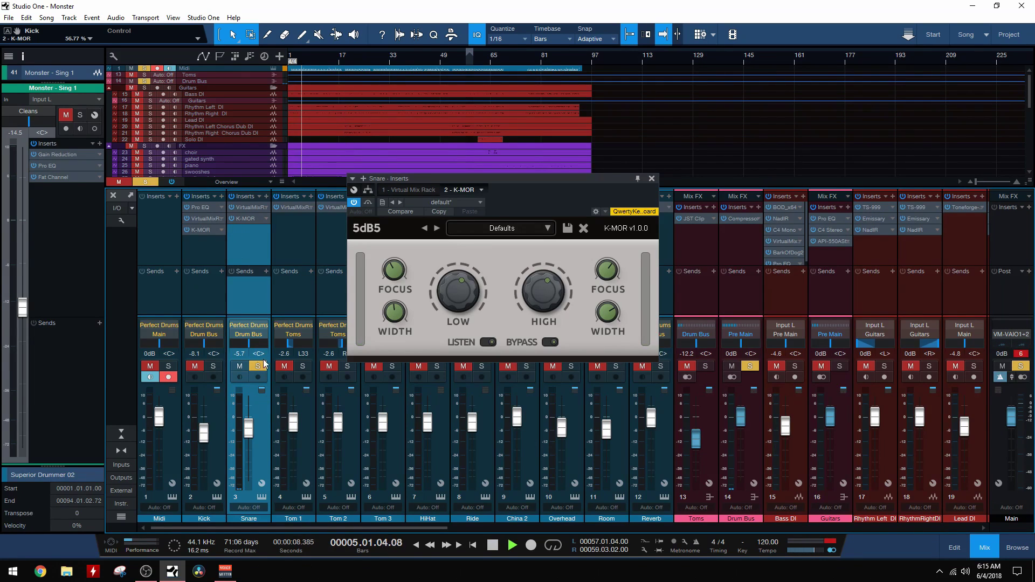
{"action": "left_click", "coordinate": [257, 366]}
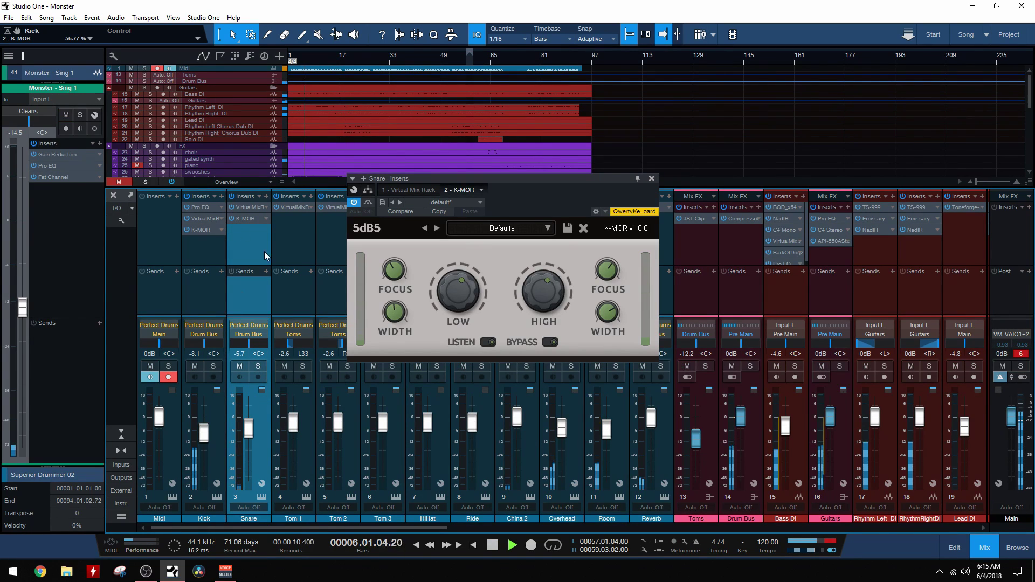
{"action": "left_click", "coordinate": [232, 218]}
Lower the Snare channel's volume to -7.8 dB, save the song, and close the Snare's K-MOR window
{"action": "left_click_drag", "start_coordinate": [251, 435], "coordinate": [250, 438]}
{"action": "key", "text": "ctrl+s"}
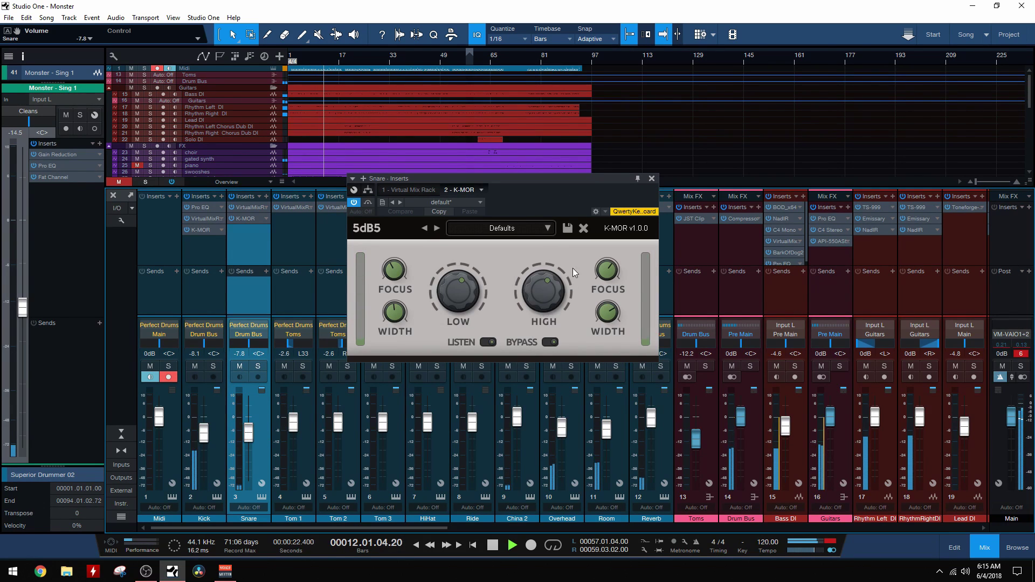
{"action": "left_click", "coordinate": [651, 179]}
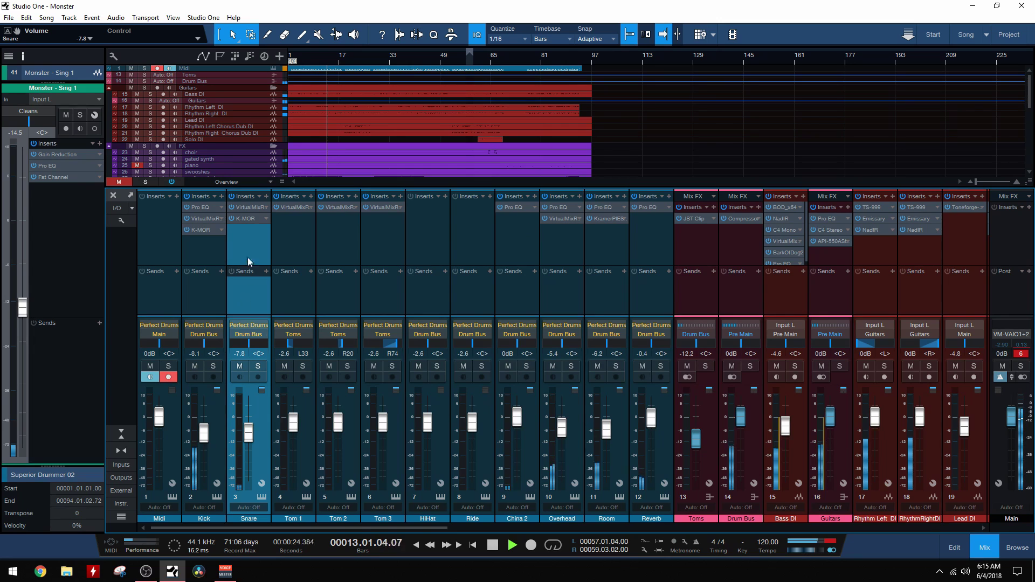
Stop playback and solo the Drum Bus in place of the Snare
{"action": "left_click", "coordinate": [258, 366]}
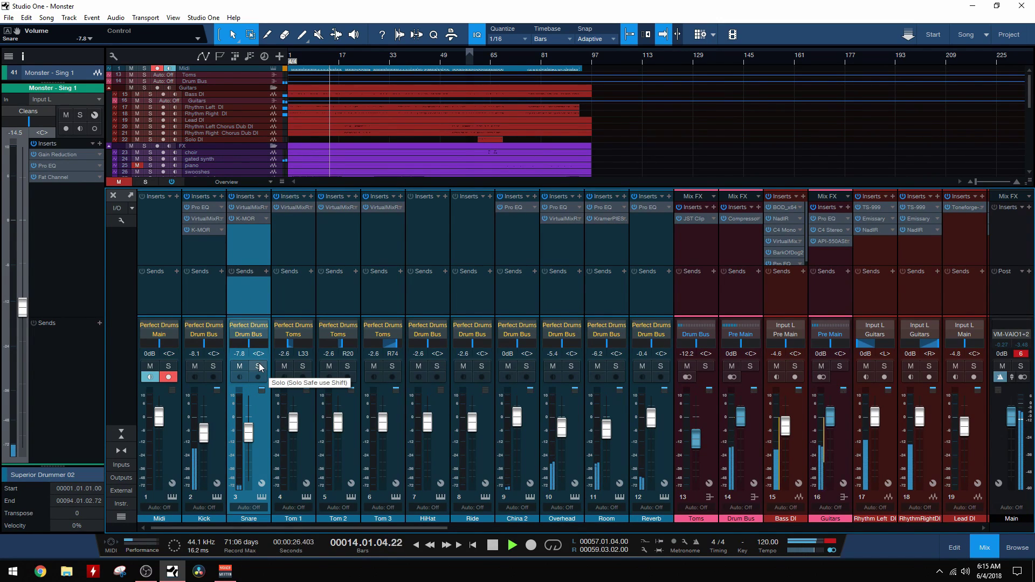
{"action": "key", "text": "space"}
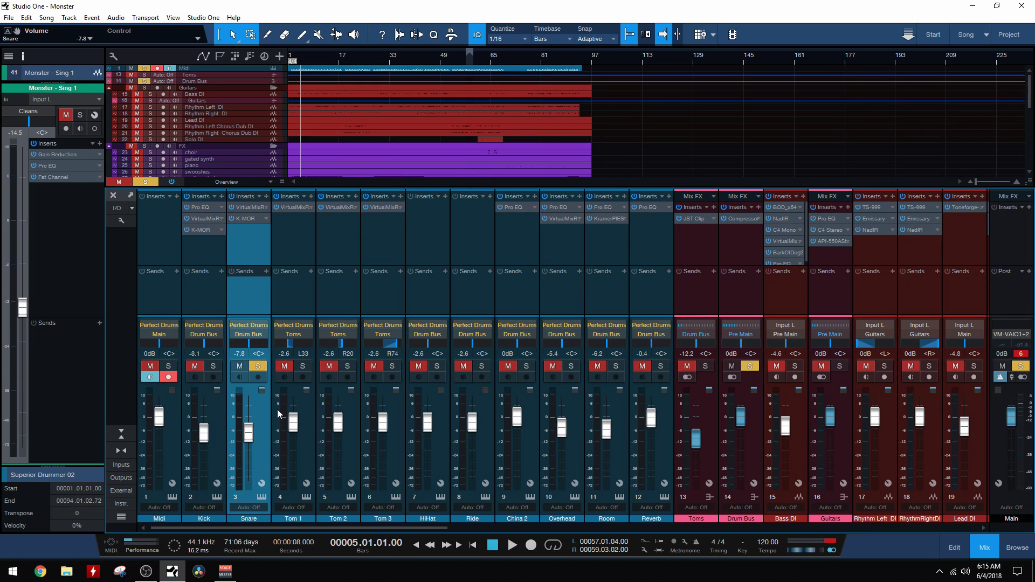
{"action": "left_click", "coordinate": [259, 366]}
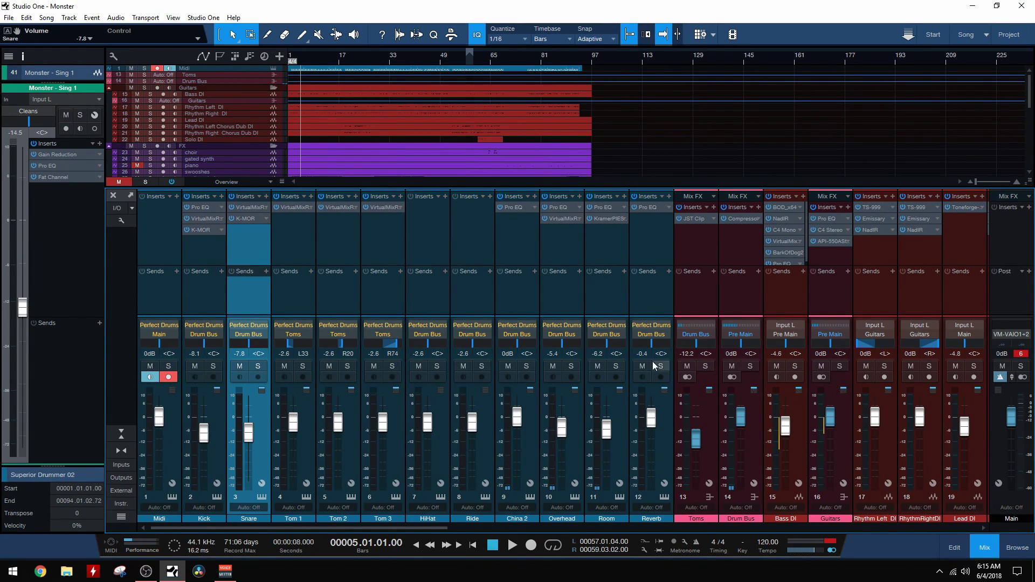
{"action": "left_click", "coordinate": [750, 366]}
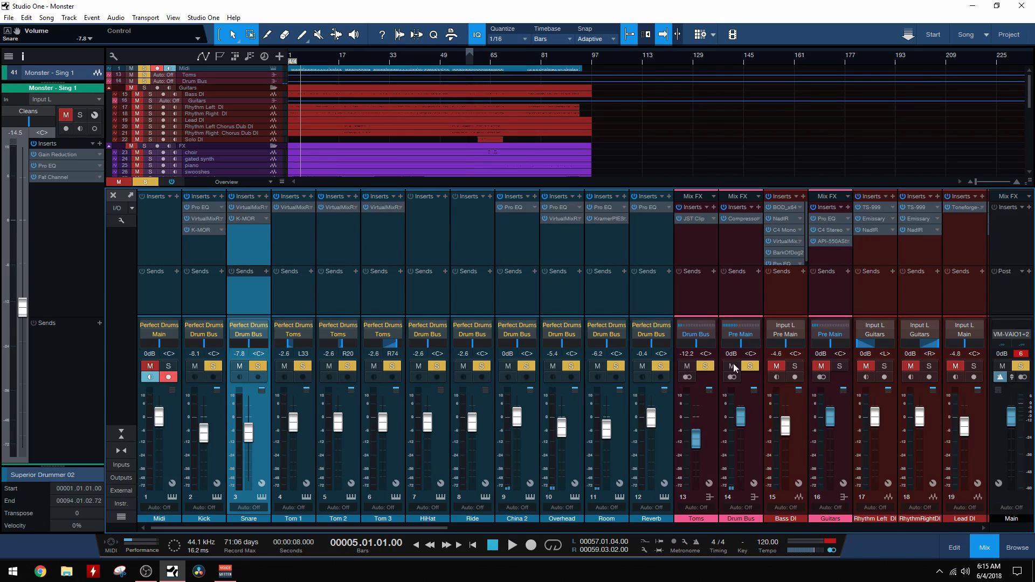
Insert the 5dB5 K-MOR plug-in on the Drum Bus and start playback
{"action": "left_click", "coordinate": [759, 207]}
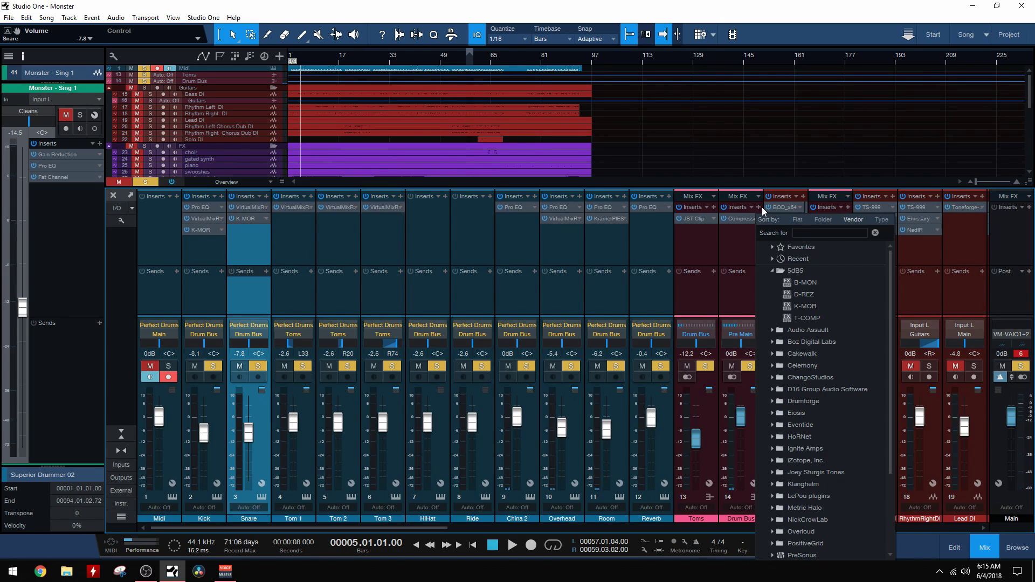
{"action": "left_click", "coordinate": [816, 313]}
{"action": "key", "text": "space"}
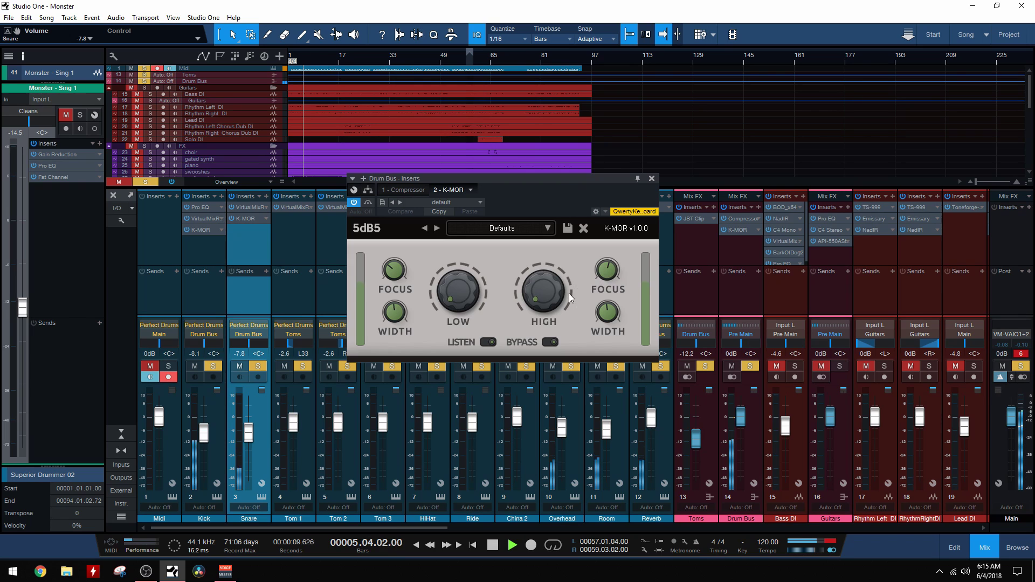
On the Drum Bus K-MOR, set High to about 40% with a Width of 4.0 and a Focus of about 6.6 kHz
{"action": "left_click_drag", "start_coordinate": [568, 293], "coordinate": [571, 251]}
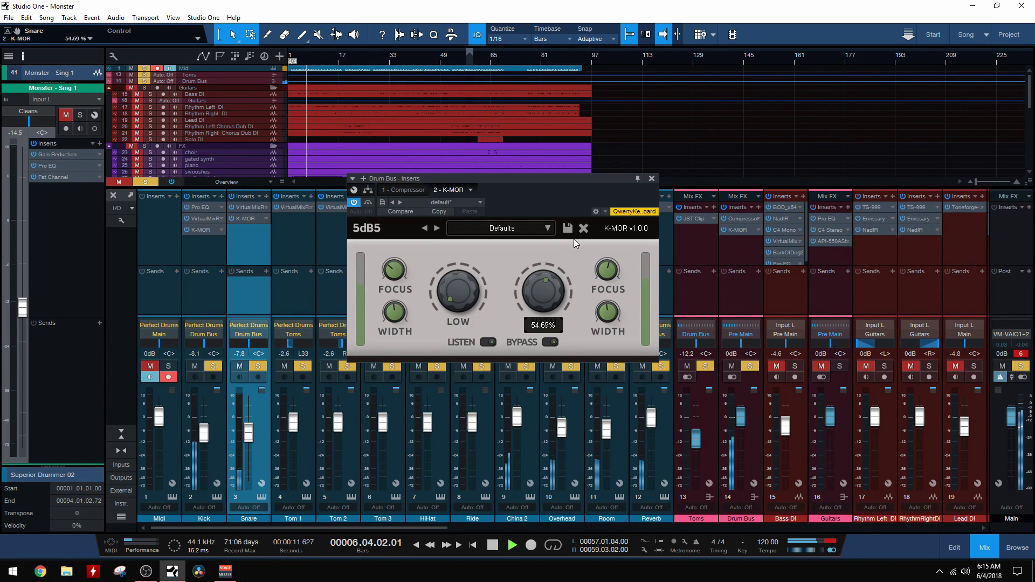
{"action": "mouse_move", "coordinate": [605, 275]}
{"action": "left_mouse_down"}
{"action": "mouse_move", "coordinate": [612, 264]}
{"action": "mouse_move", "coordinate": [615, 275]}
{"action": "left_mouse_up"}
{"action": "mouse_move", "coordinate": [614, 304]}
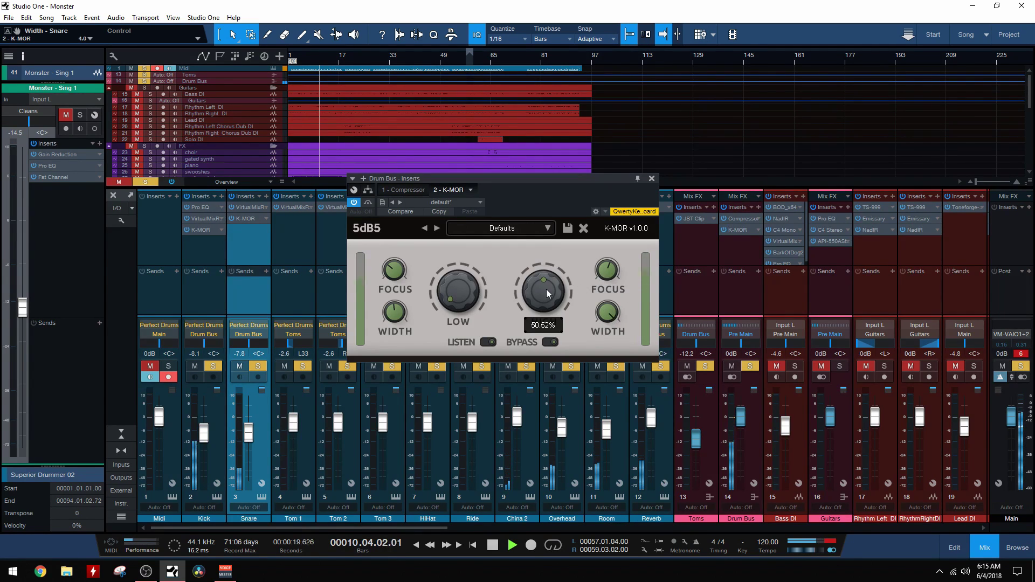
{"action": "mouse_move", "coordinate": [557, 288]}
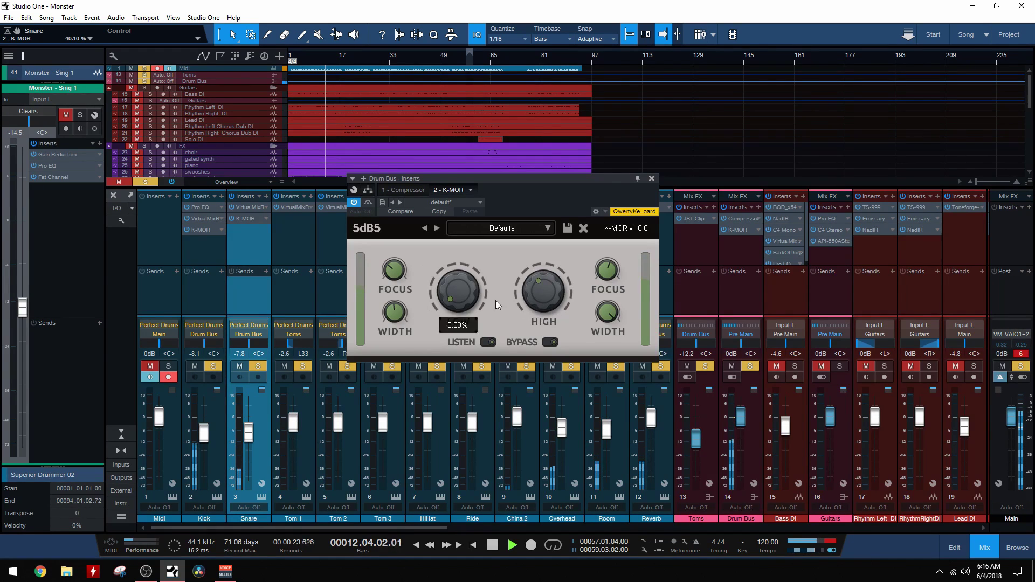
{"action": "mouse_move", "coordinate": [608, 267]}
{"action": "left_click_drag", "start_coordinate": [608, 266], "coordinate": [618, 250]}
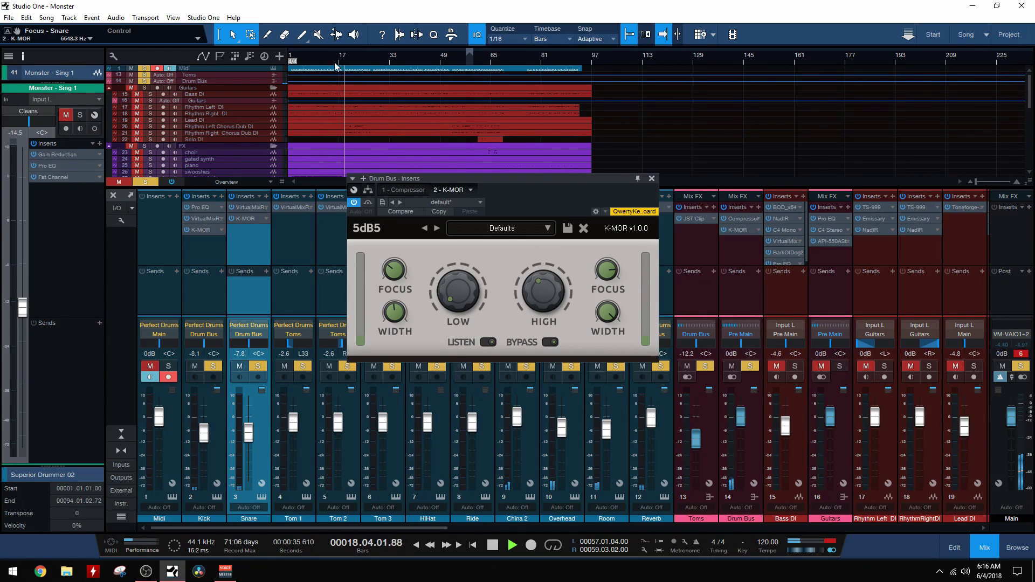
Raise Low slightly and increase its Width on the Drum Bus K-MOR, then close its window and stop playback
{"action": "mouse_move", "coordinate": [446, 292]}
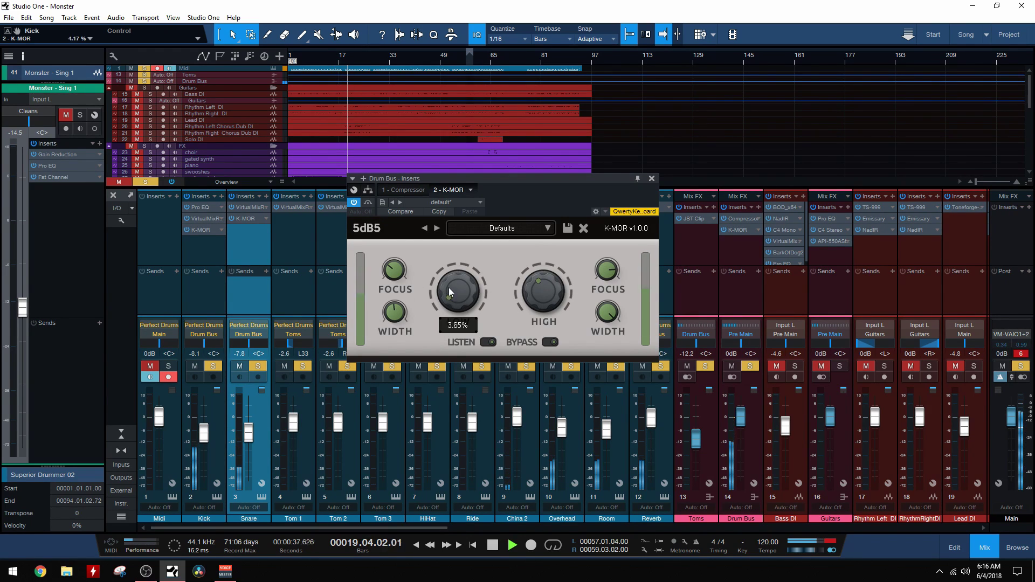
{"action": "mouse_move", "coordinate": [406, 279]}
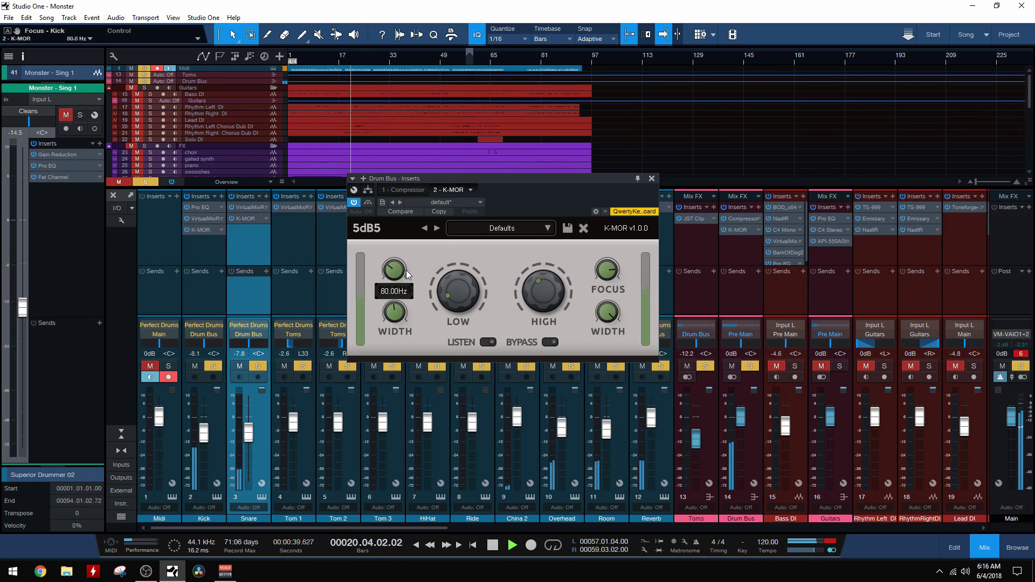
{"action": "mouse_move", "coordinate": [403, 316]}
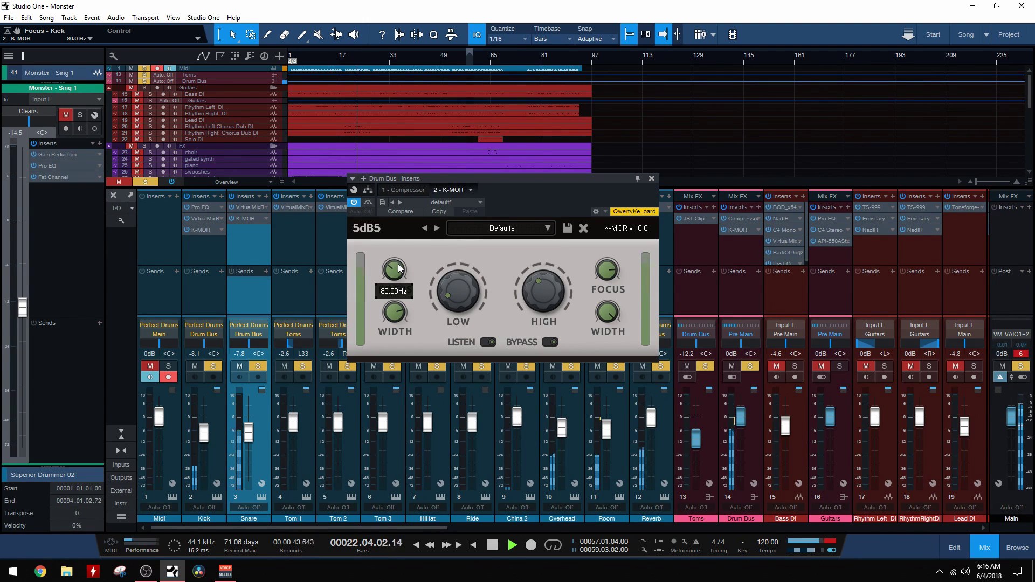
{"action": "left_click", "coordinate": [652, 178]}
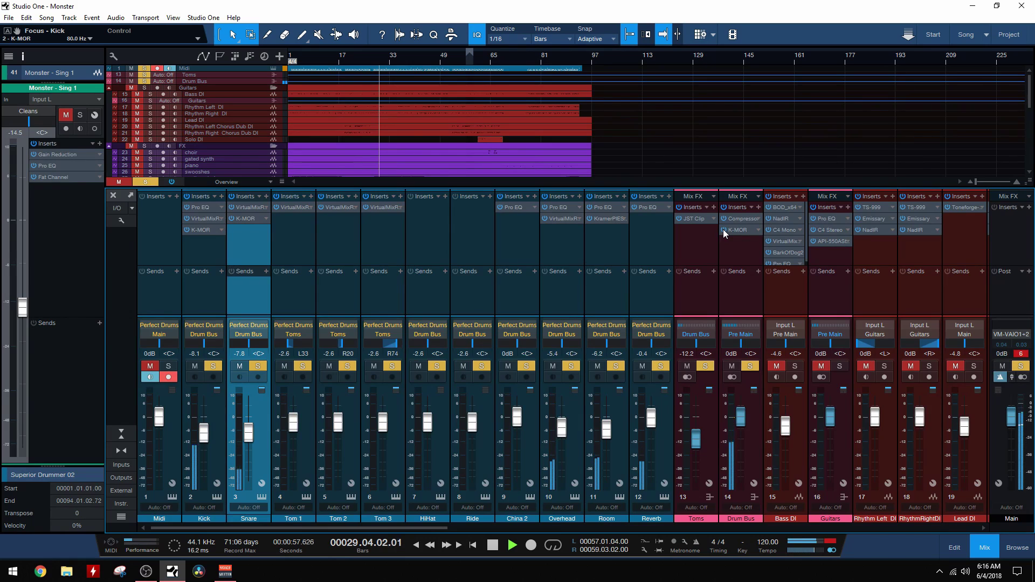
{"action": "key", "text": "space"}
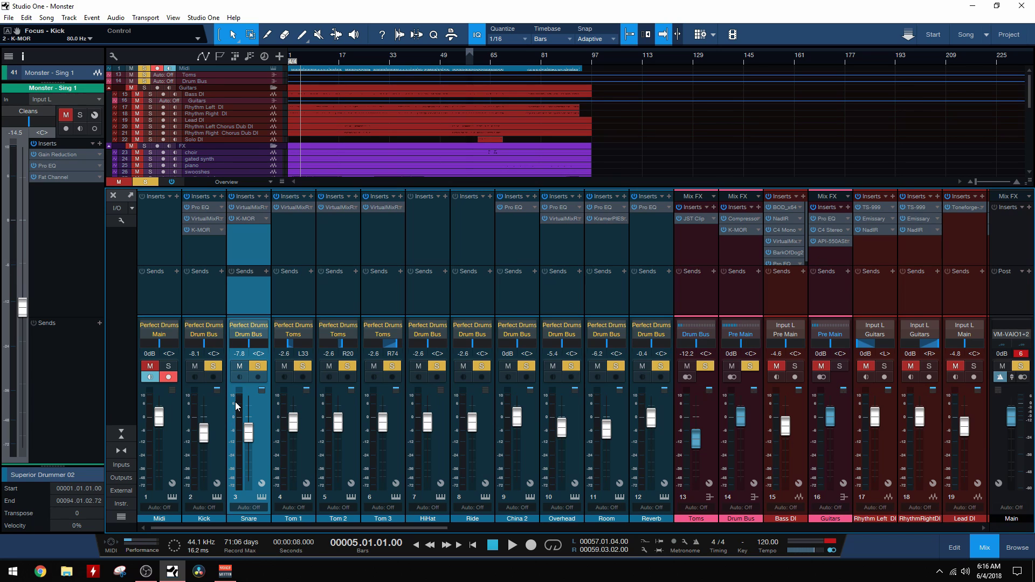
Reopen the Drum Bus K-MOR and demonstrate its Listen and Bypass switches
{"action": "left_click", "coordinate": [736, 230]}
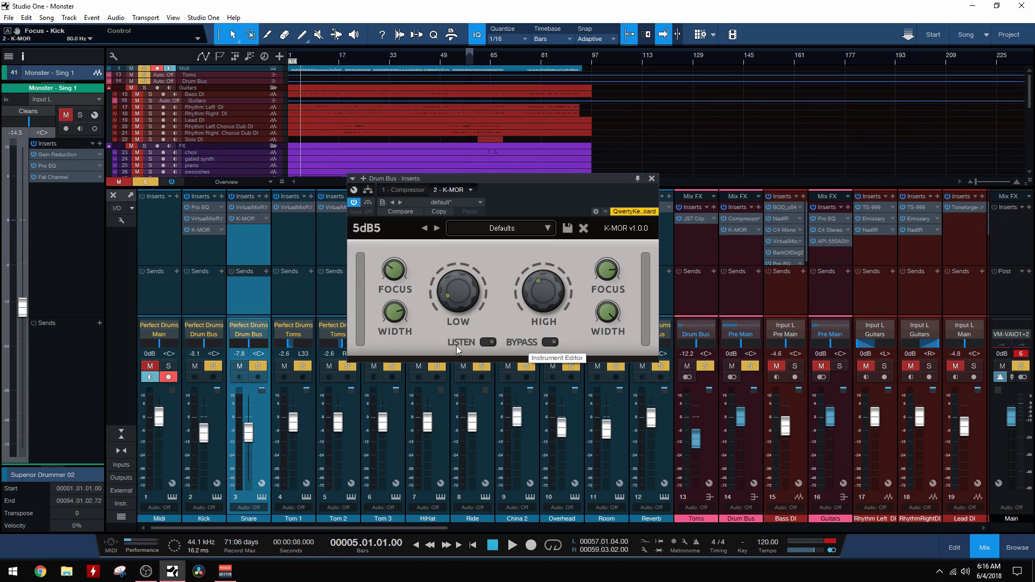
{"action": "left_click", "coordinate": [487, 342]}
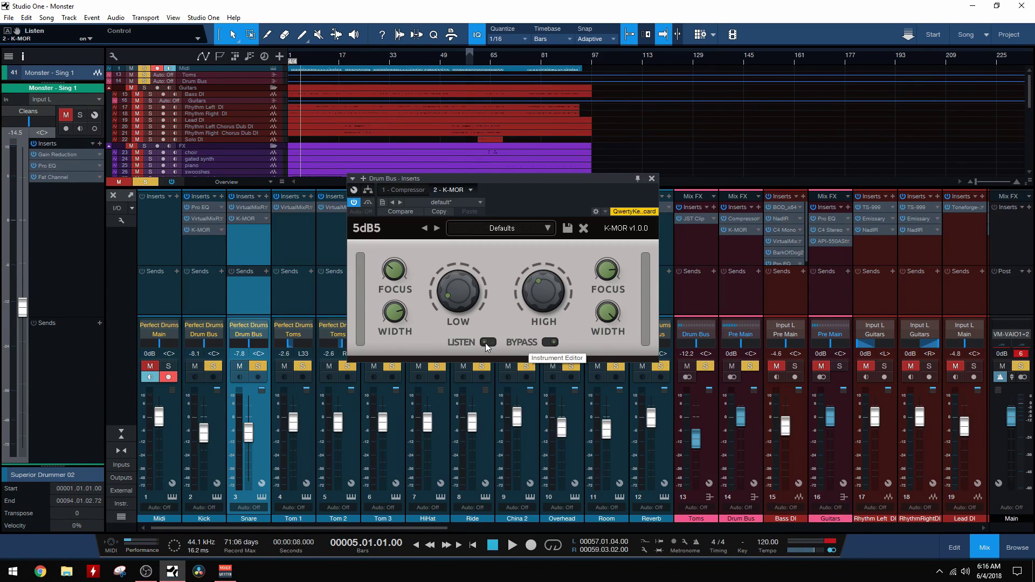
{"action": "left_click", "coordinate": [548, 342]}
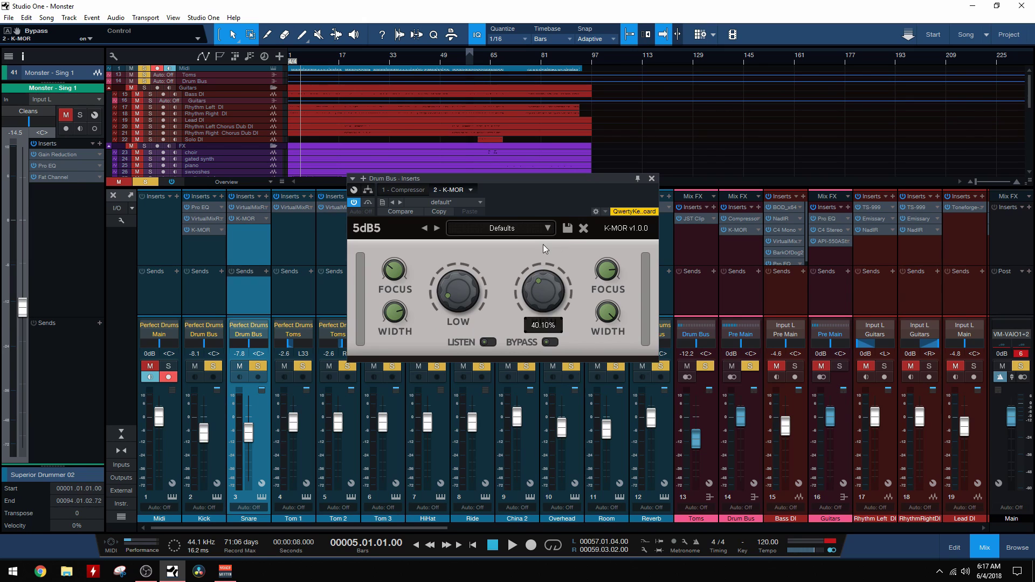
{"action": "mouse_move", "coordinate": [606, 332]}
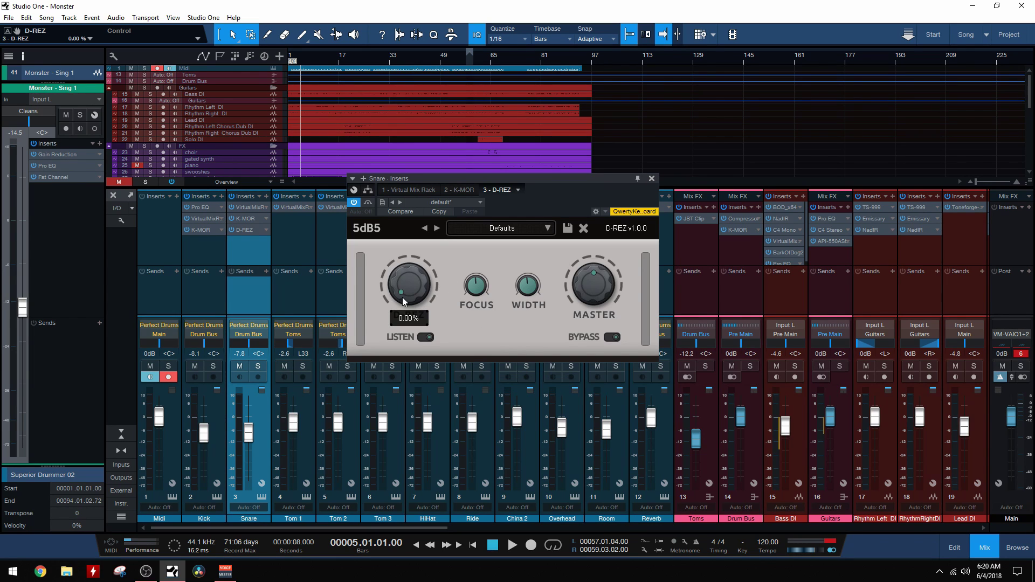
Examine the Focus, Width, D-REZ and Master controls of the D-REZ plug-in on the Snare
{"action": "mouse_move", "coordinate": [488, 287]}
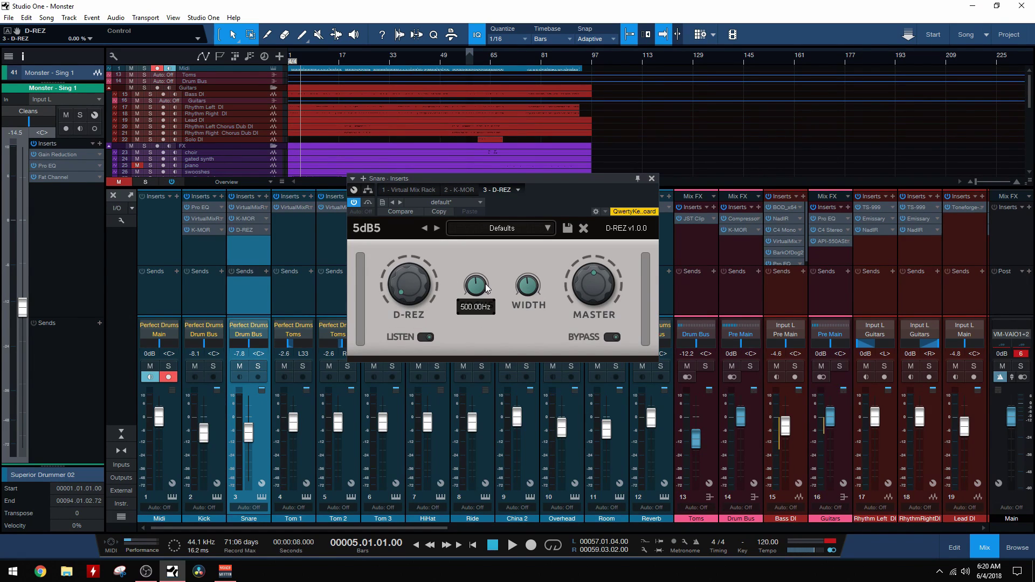
{"action": "mouse_move", "coordinate": [532, 290]}
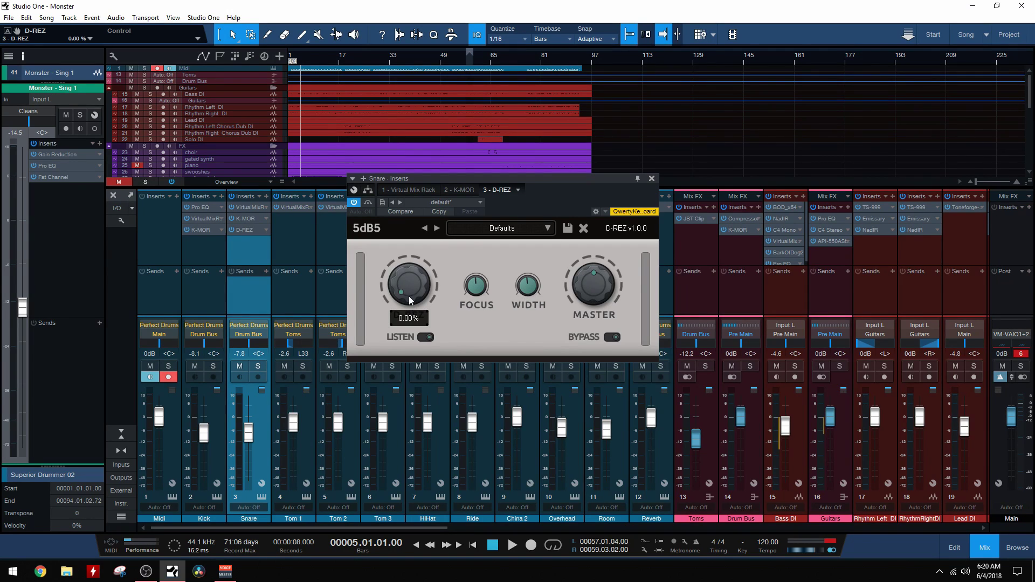
{"action": "mouse_move", "coordinate": [576, 280]}
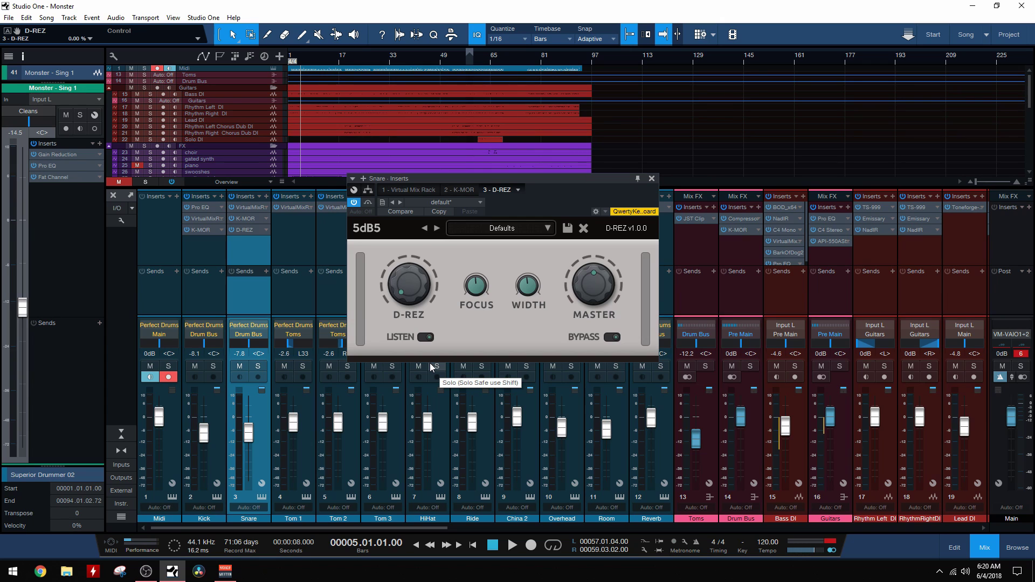
Play the Snare soloed, set the D-REZ Focus to about 406 Hz, and stop playback
{"action": "key", "text": "s"}
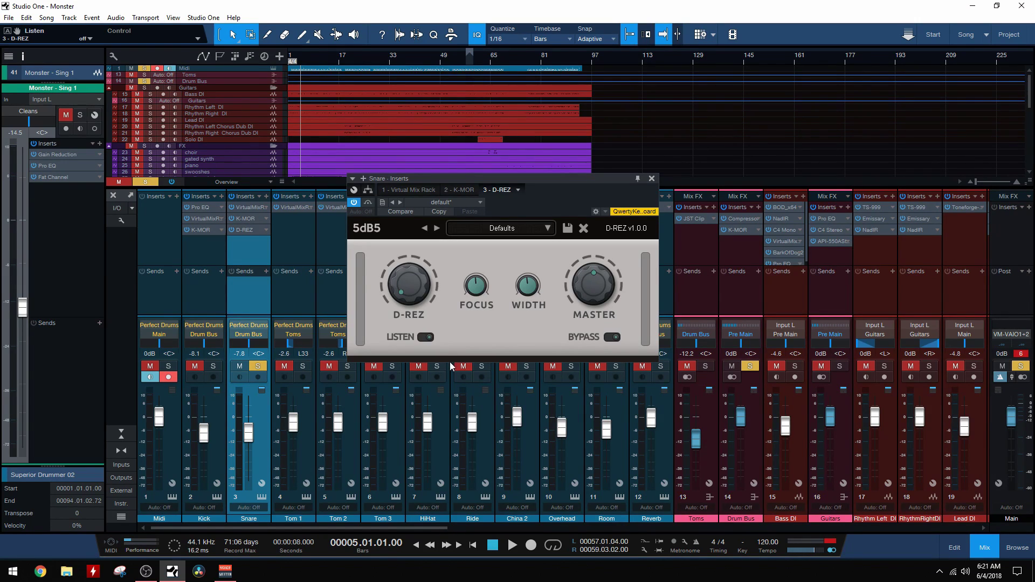
{"action": "key", "text": "space"}
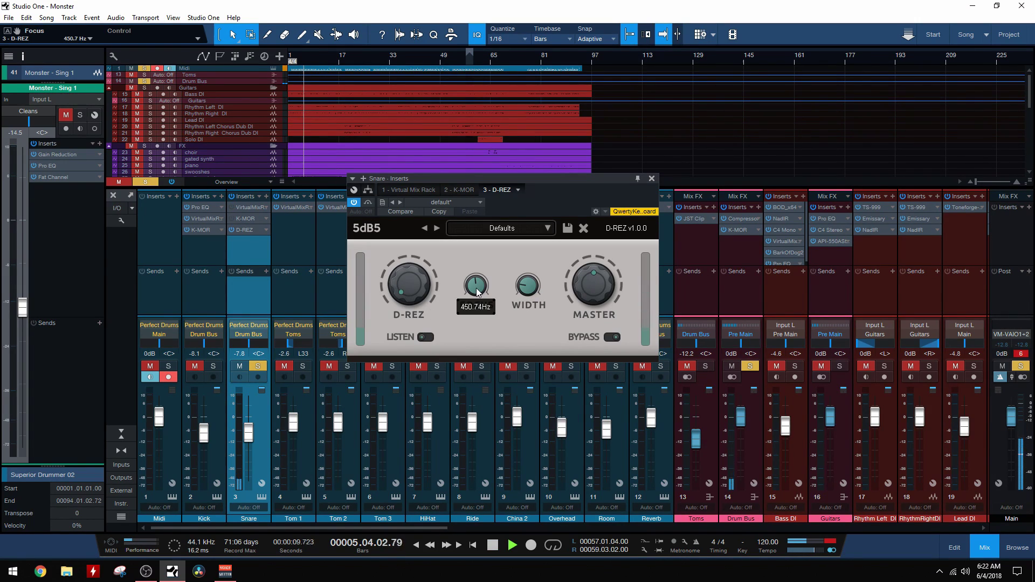
{"action": "left_click_drag", "start_coordinate": [475, 297], "coordinate": [481, 293]}
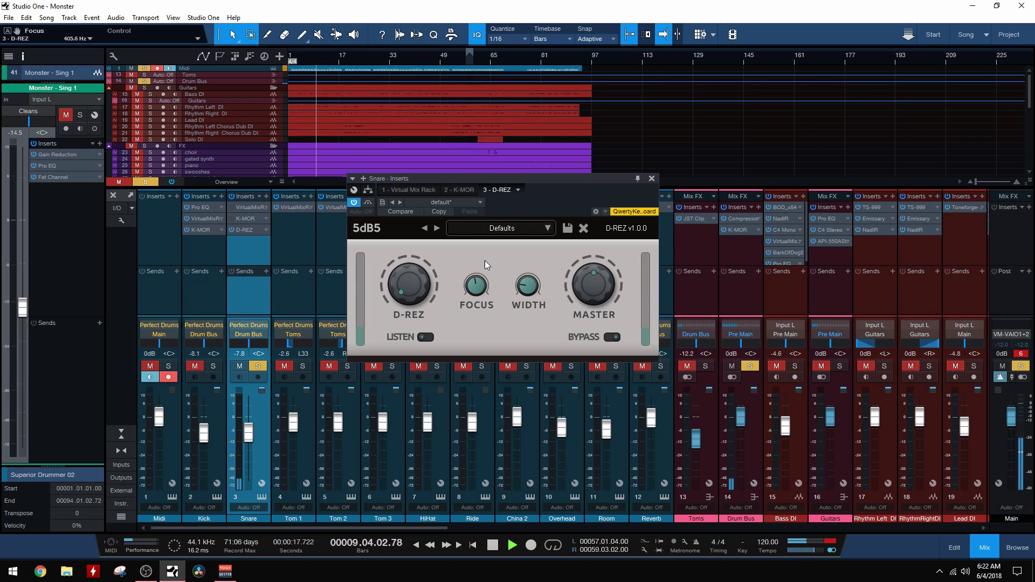
{"action": "key", "text": "space"}
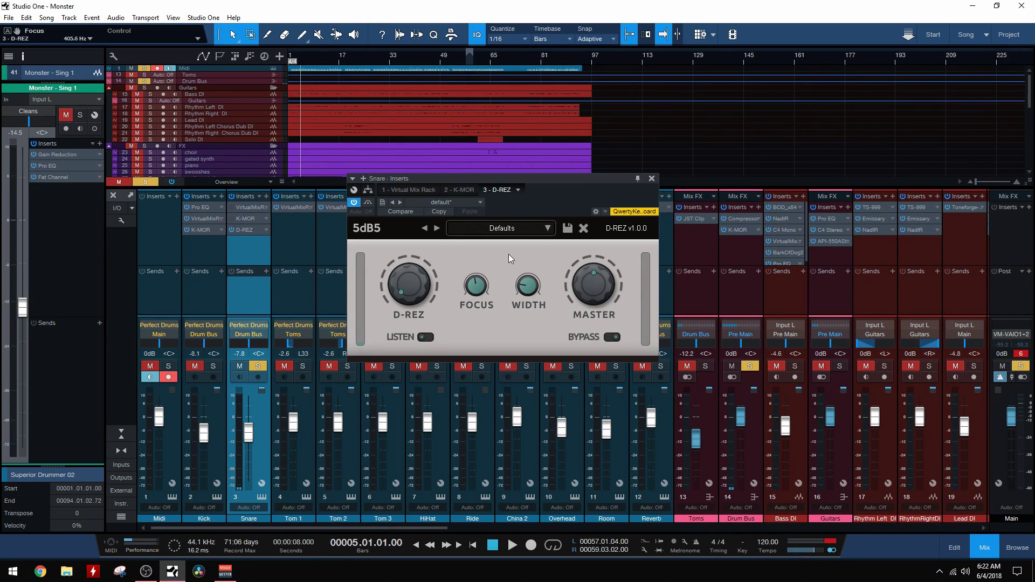
Turn off Listen on the Snare's D-REZ and restart playback of the soloed Snare
{"action": "mouse_move", "coordinate": [386, 274]}
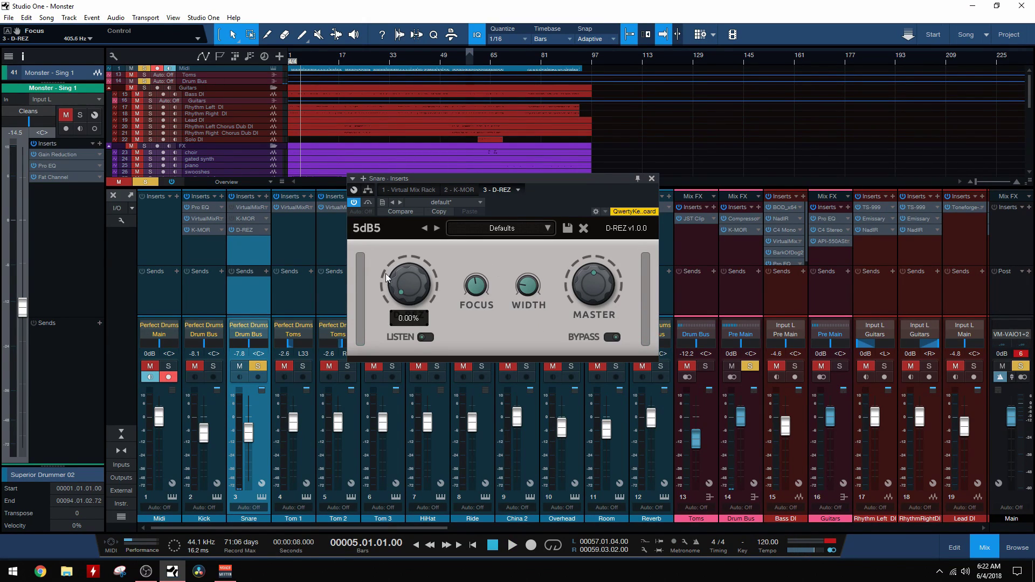
{"action": "left_click", "coordinate": [429, 337]}
{"action": "mouse_move", "coordinate": [408, 299]}
{"action": "key", "text": "space"}
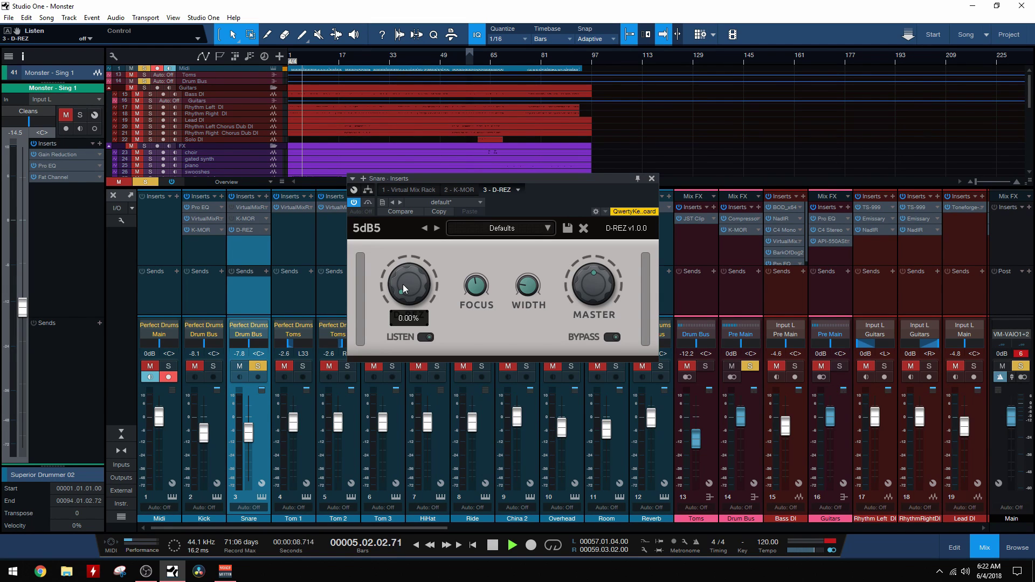
Set the Snare's D-REZ amount to 62.5%, compare the result using Bypass, and stop playback
{"action": "left_click_drag", "start_coordinate": [403, 283], "coordinate": [407, 219]}
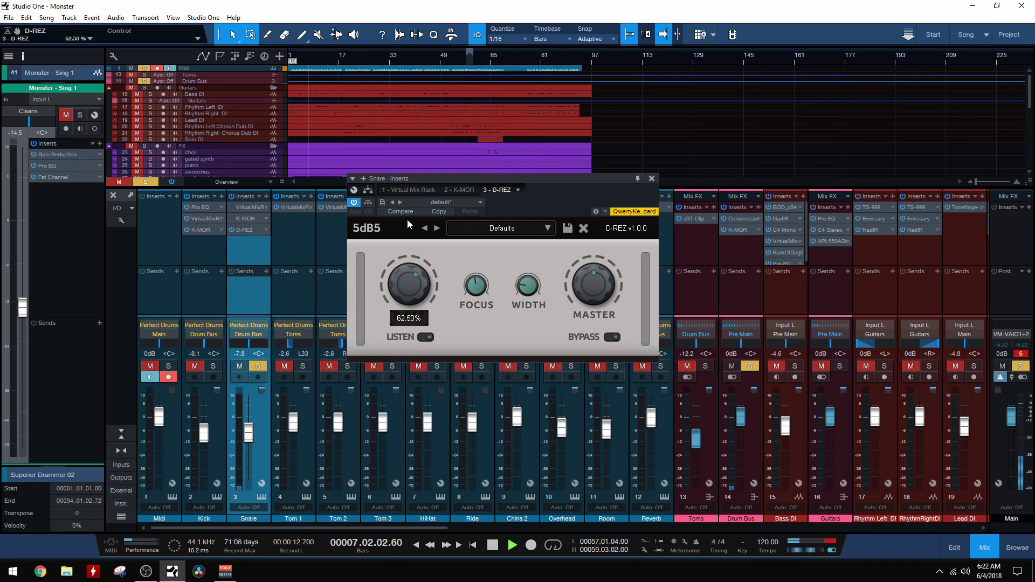
{"action": "left_click", "coordinate": [611, 338]}
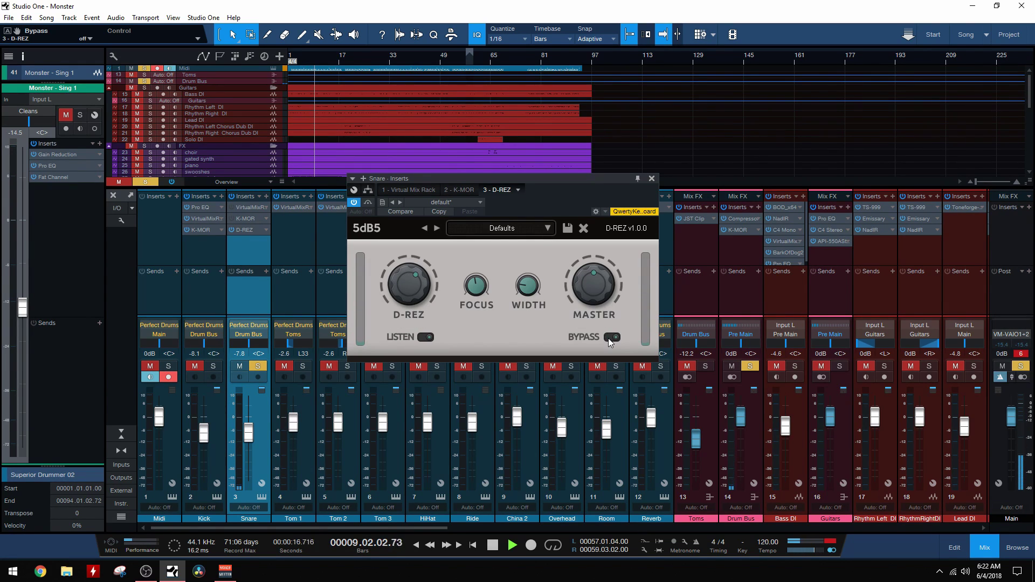
{"action": "left_click", "coordinate": [609, 338]}
{"action": "left_click", "coordinate": [610, 338]}
{"action": "left_click", "coordinate": [609, 338]}
{"action": "key", "text": "space"}
Examine the Kick's T-COMP controls, setting Punch to 0% and Size to 10 ms
{"action": "mouse_move", "coordinate": [481, 289]}
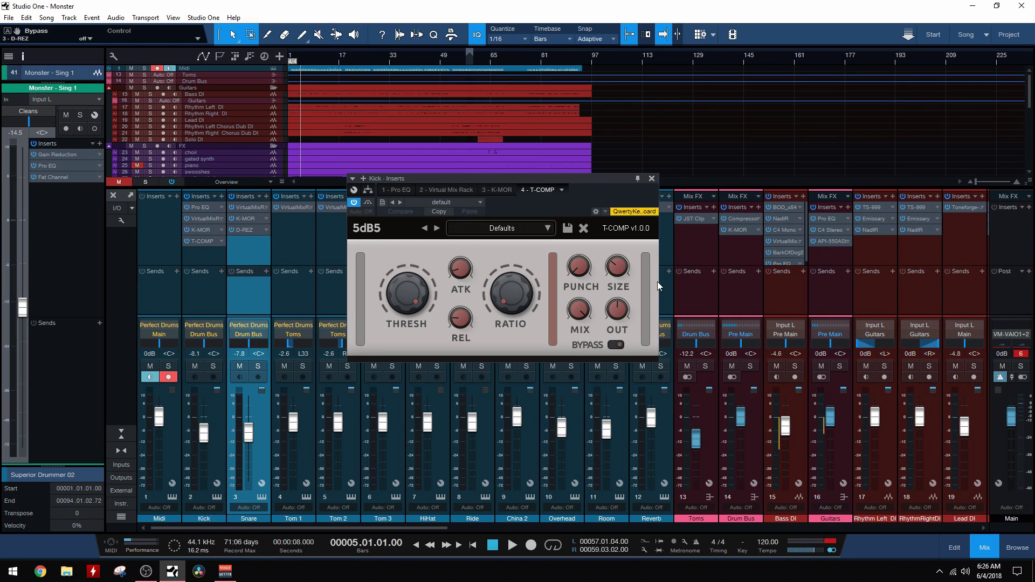
{"action": "mouse_move", "coordinate": [400, 270]}
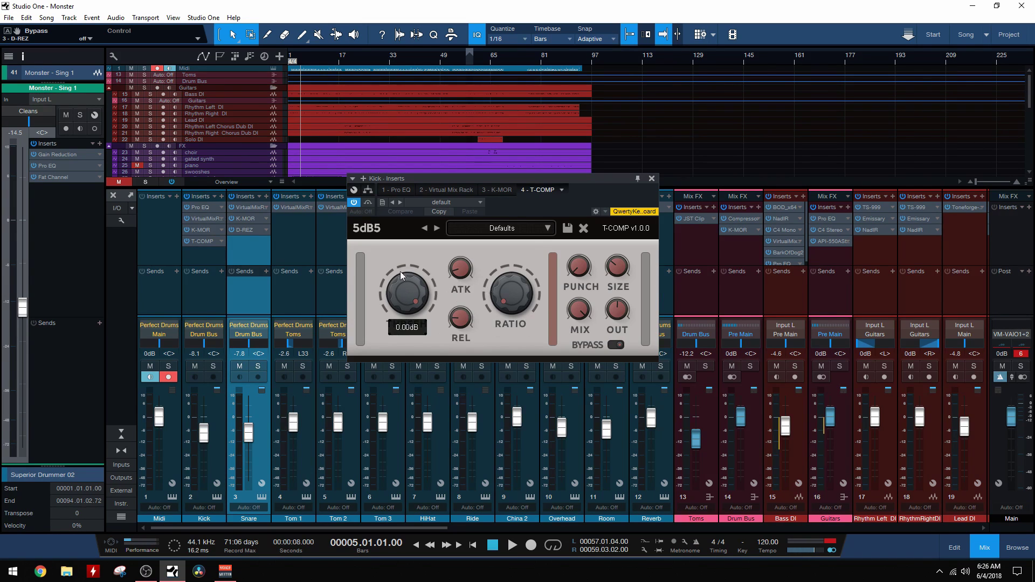
{"action": "left_click_drag", "start_coordinate": [578, 265], "coordinate": [568, 305]}
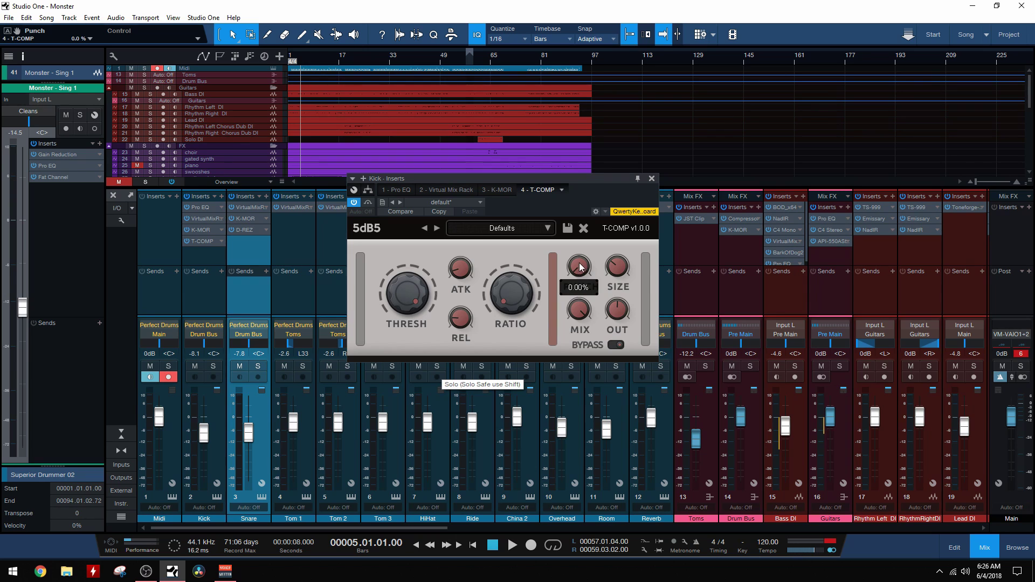
{"action": "mouse_move", "coordinate": [619, 263]}
{"action": "left_click_drag", "start_coordinate": [610, 266], "coordinate": [595, 317]}
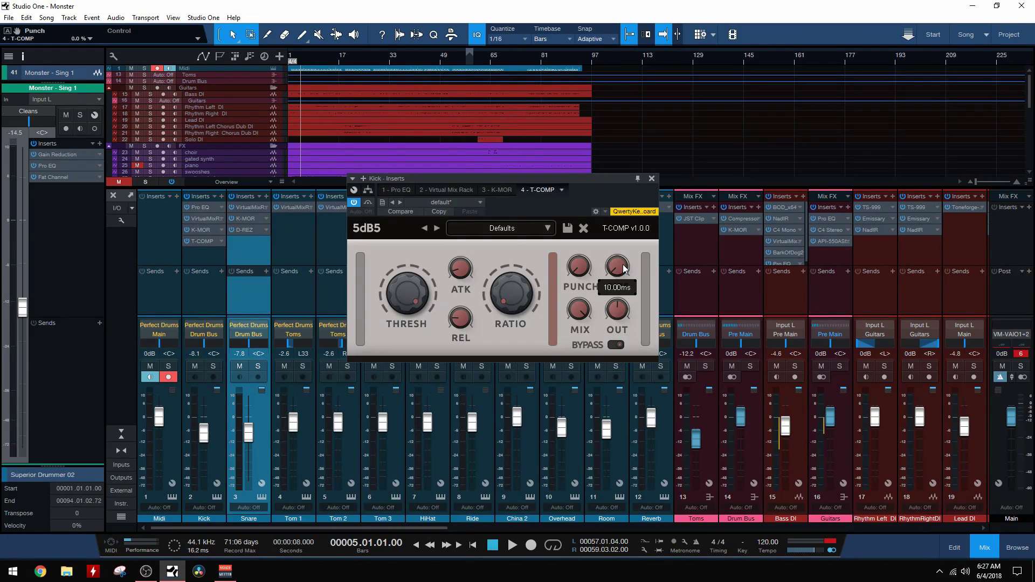
Reopen the T-COMP on the Kick, solo the Kick channel and start playback
{"action": "left_click", "coordinate": [203, 219]}
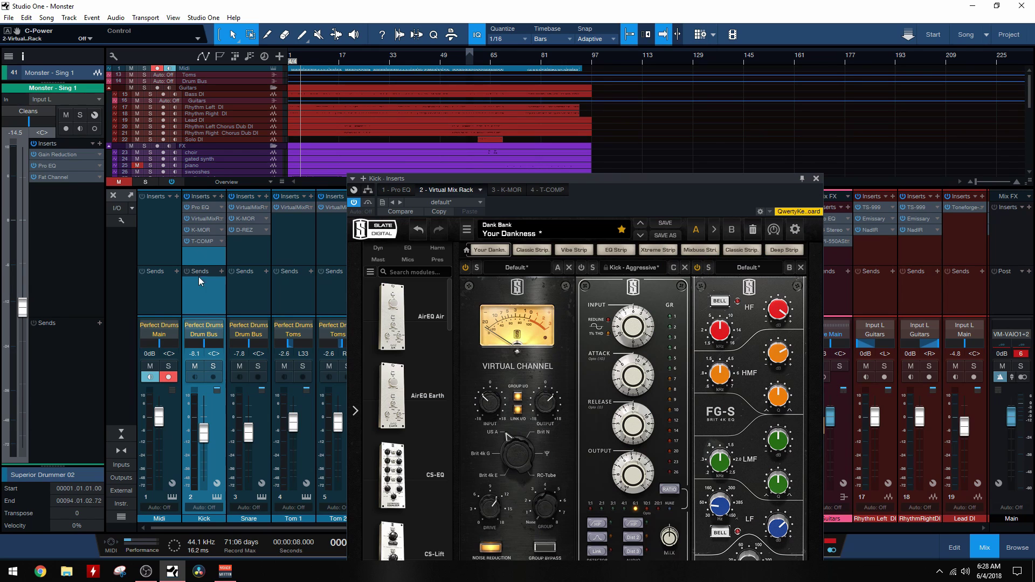
{"action": "left_click", "coordinate": [816, 178]}
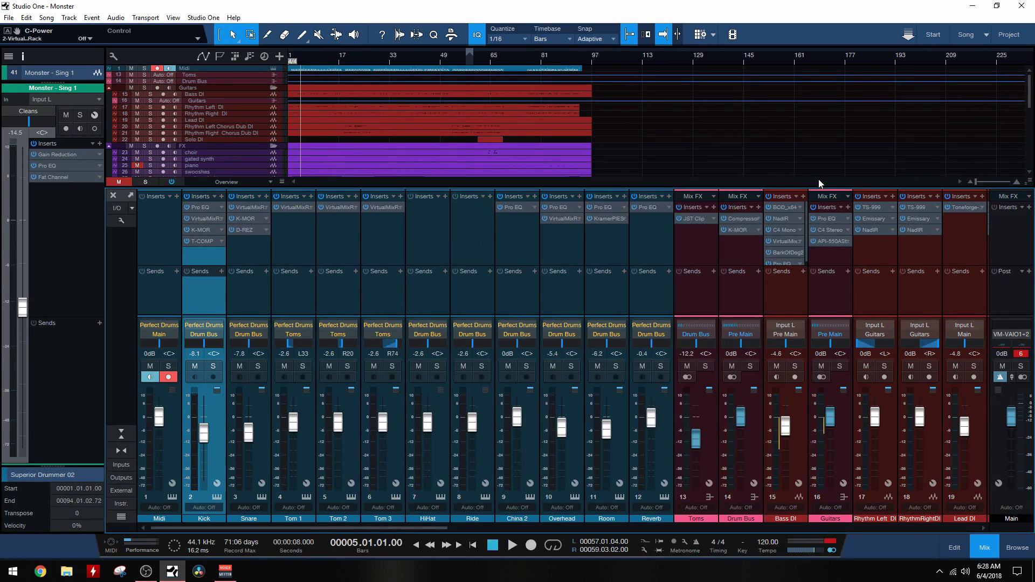
{"action": "left_click", "coordinate": [201, 242]}
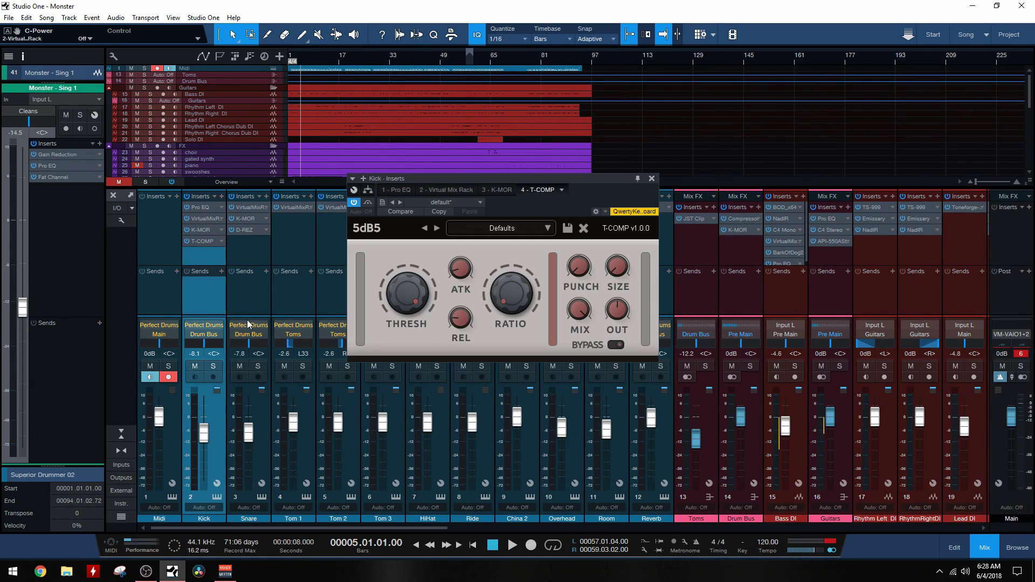
{"action": "left_click", "coordinate": [217, 371]}
{"action": "key", "text": "space"}
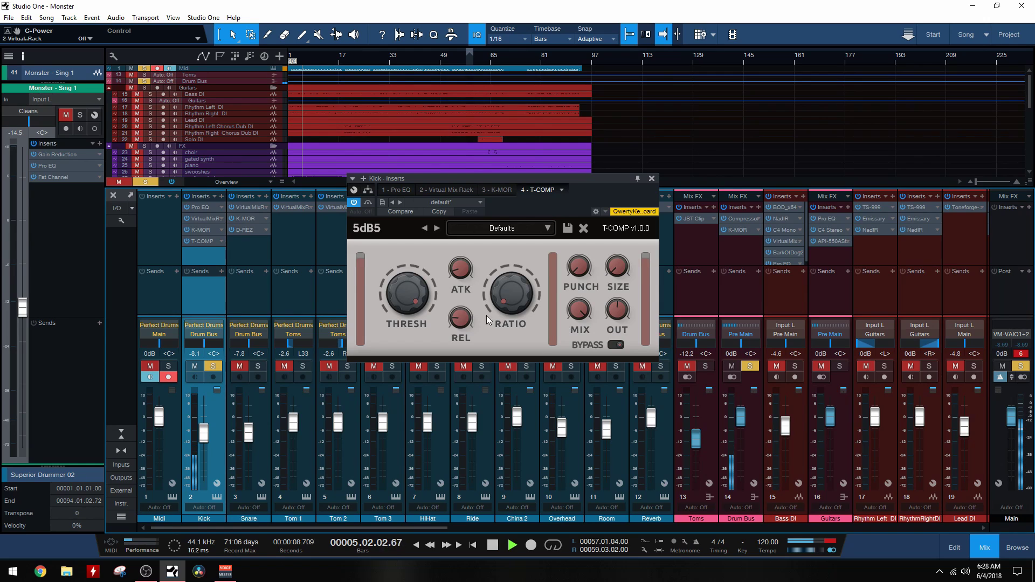
Raise the Kick T-COMP's Ratio and set its Threshold to about -15.8 dB and Attack to about 28.8 ms
{"action": "mouse_move", "coordinate": [413, 285]}
{"action": "left_click_drag", "start_coordinate": [413, 285], "coordinate": [408, 323]}
{"action": "left_click_drag", "start_coordinate": [505, 293], "coordinate": [507, 267]}
{"action": "left_click_drag", "start_coordinate": [426, 280], "coordinate": [462, 273]}
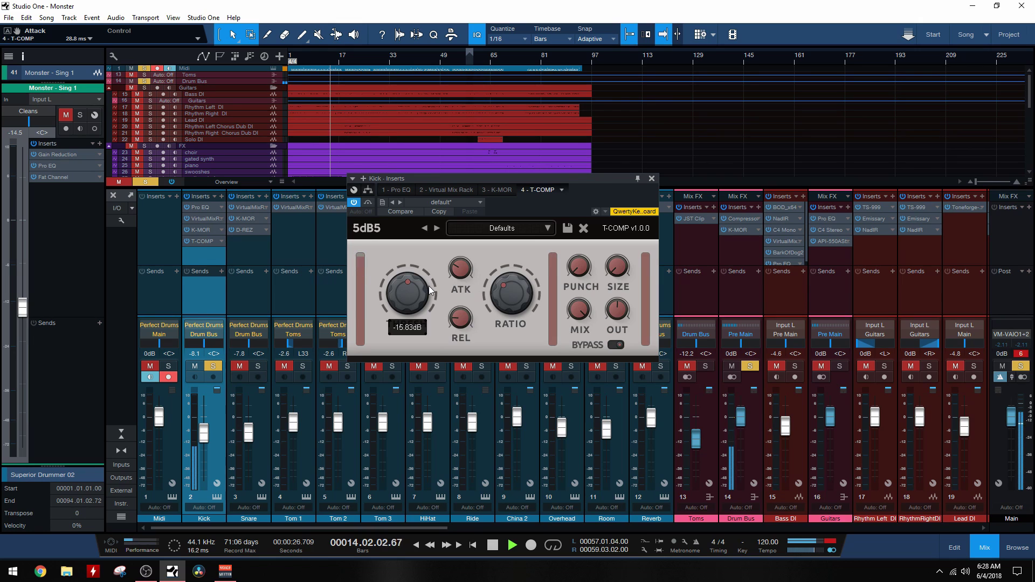
Set the Kick T-COMP's Release to about 170 ms and compare the compression using Bypass before stopping playback
{"action": "left_click", "coordinate": [614, 346]}
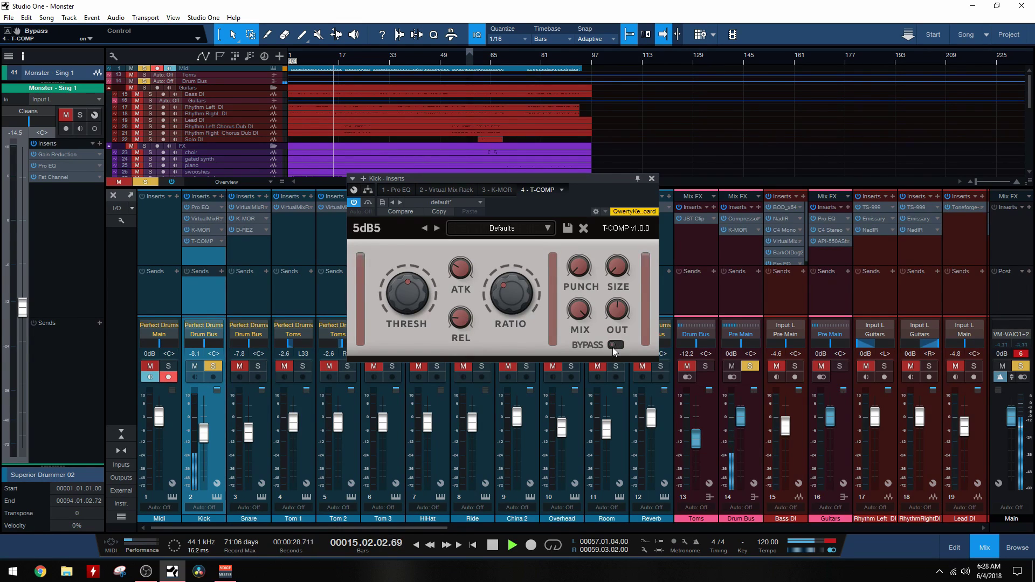
{"action": "mouse_move", "coordinate": [461, 325]}
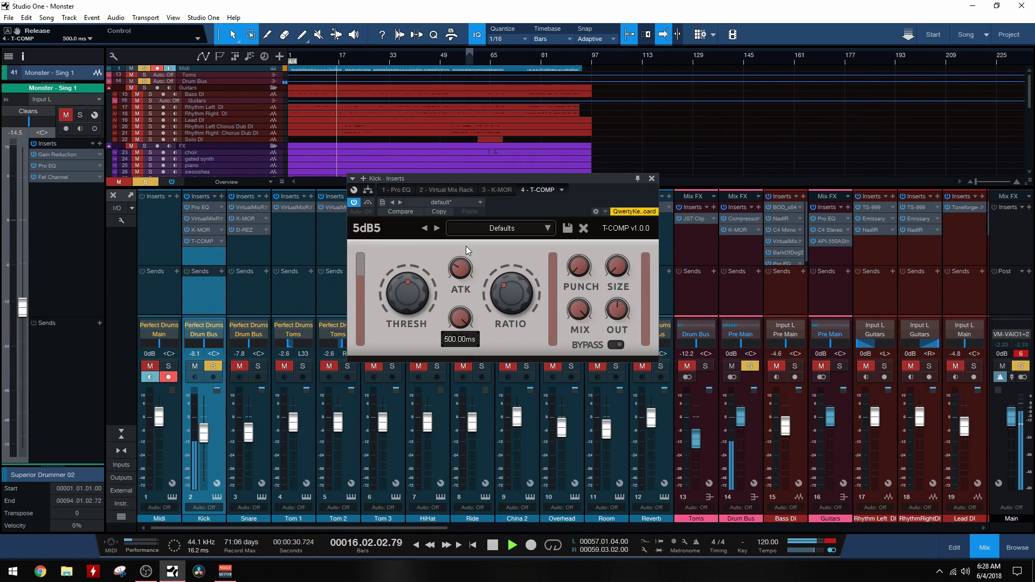
{"action": "left_click_drag", "start_coordinate": [465, 267], "coordinate": [478, 337]}
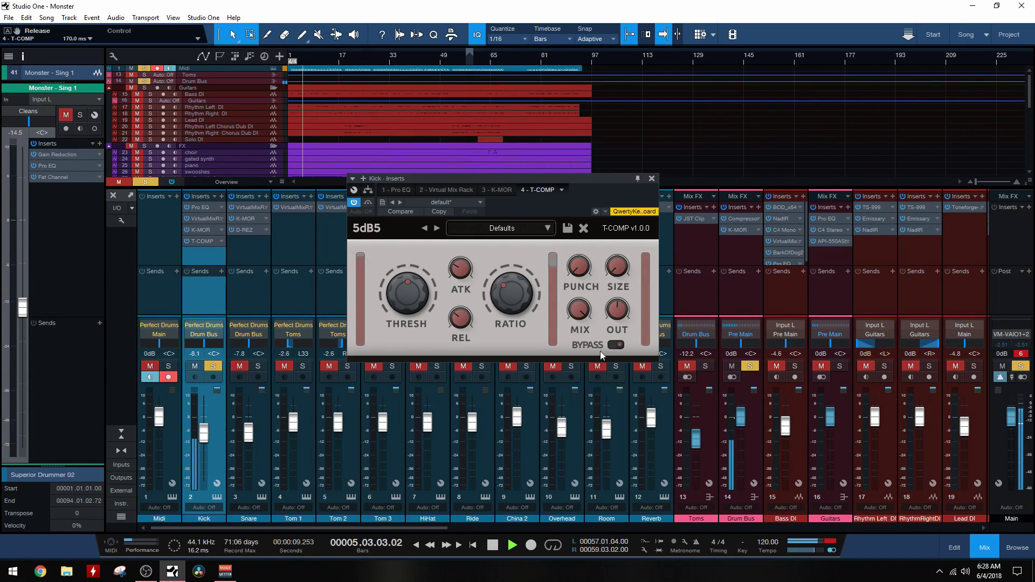
{"action": "mouse_move", "coordinate": [580, 266]}
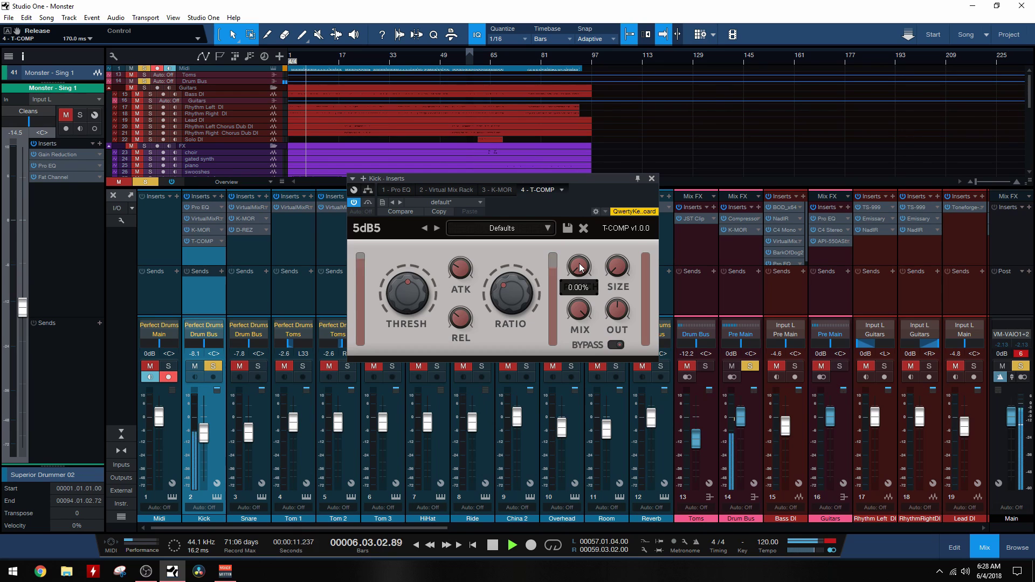
{"action": "left_click", "coordinate": [616, 345]}
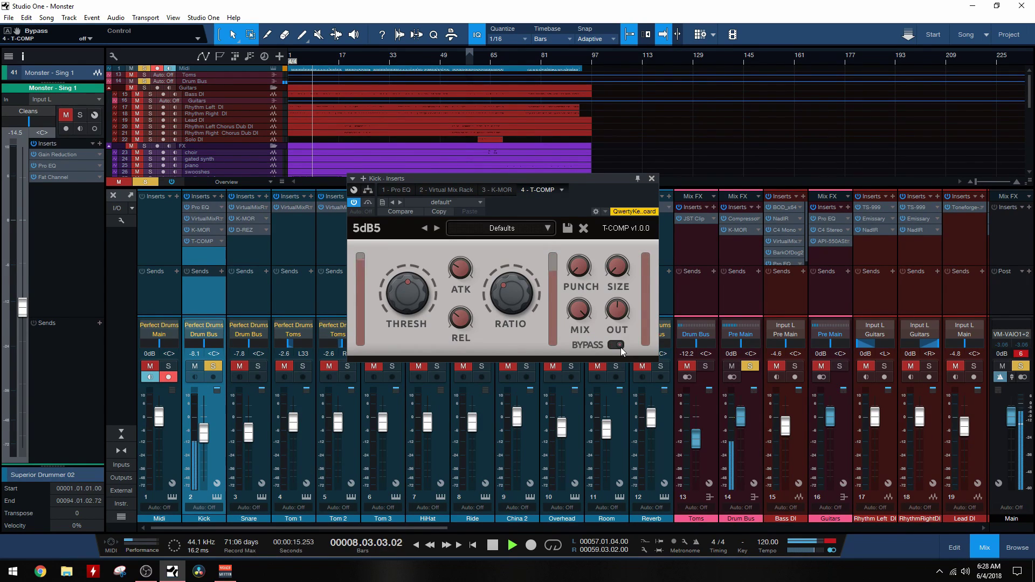
{"action": "key", "text": "space"}
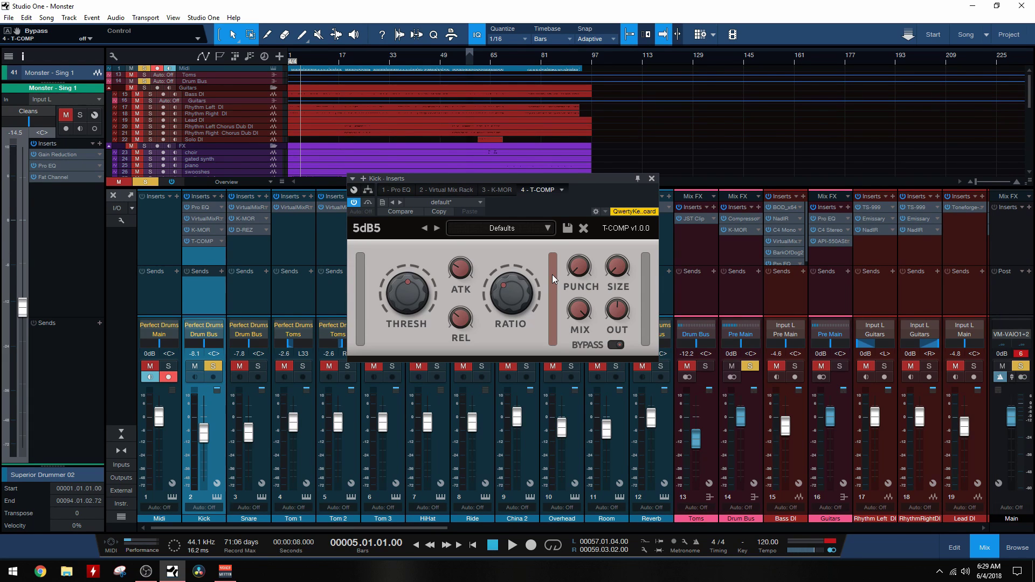
Play the soloed Kick, sweep the T-COMP Punch between 100% and 0%, and set Size to about 198 ms
{"action": "mouse_move", "coordinate": [610, 270]}
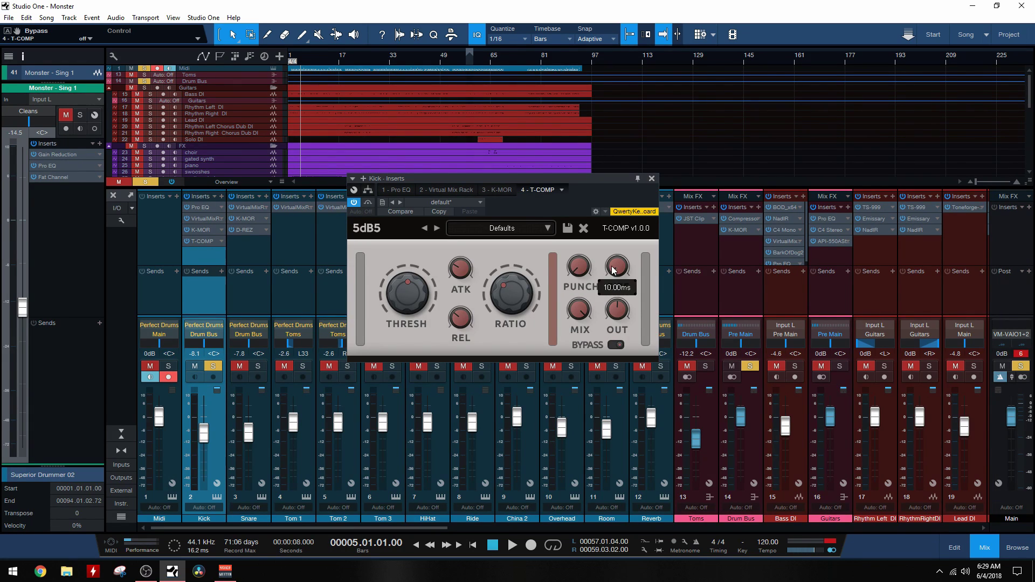
{"action": "key", "text": "space"}
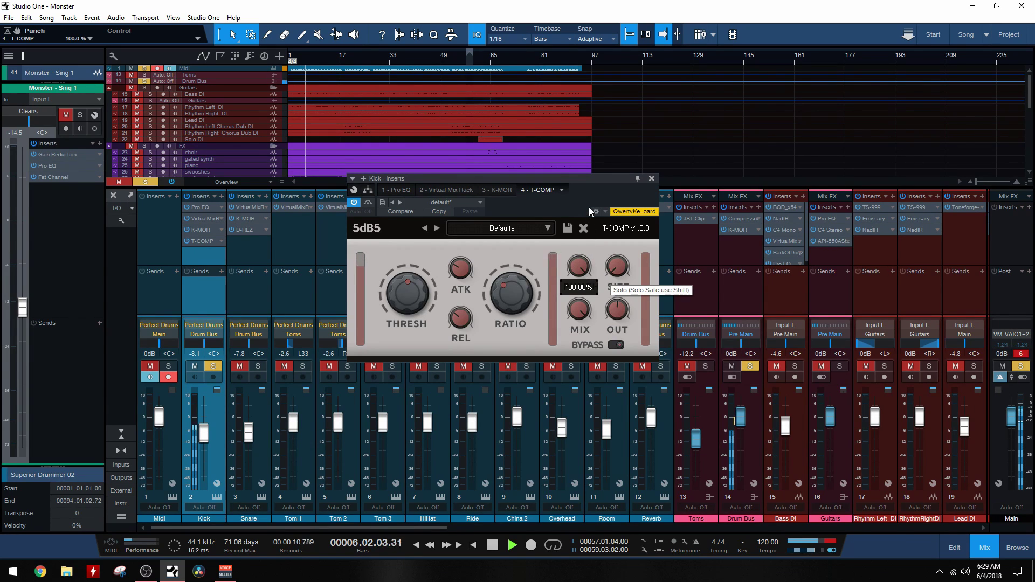
{"action": "mouse_move", "coordinate": [588, 325]}
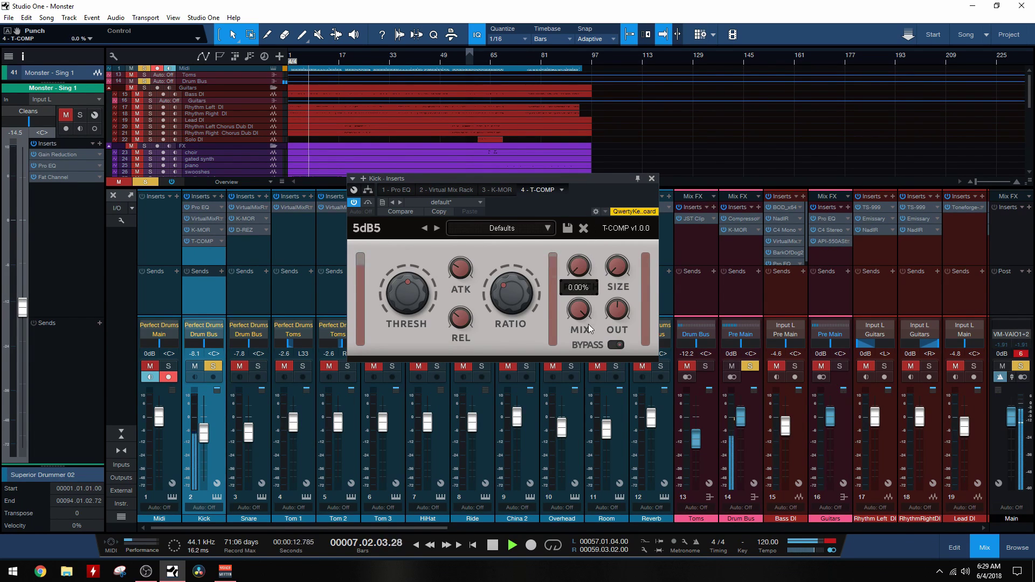
{"action": "left_click_drag", "start_coordinate": [617, 267], "coordinate": [618, 234]}
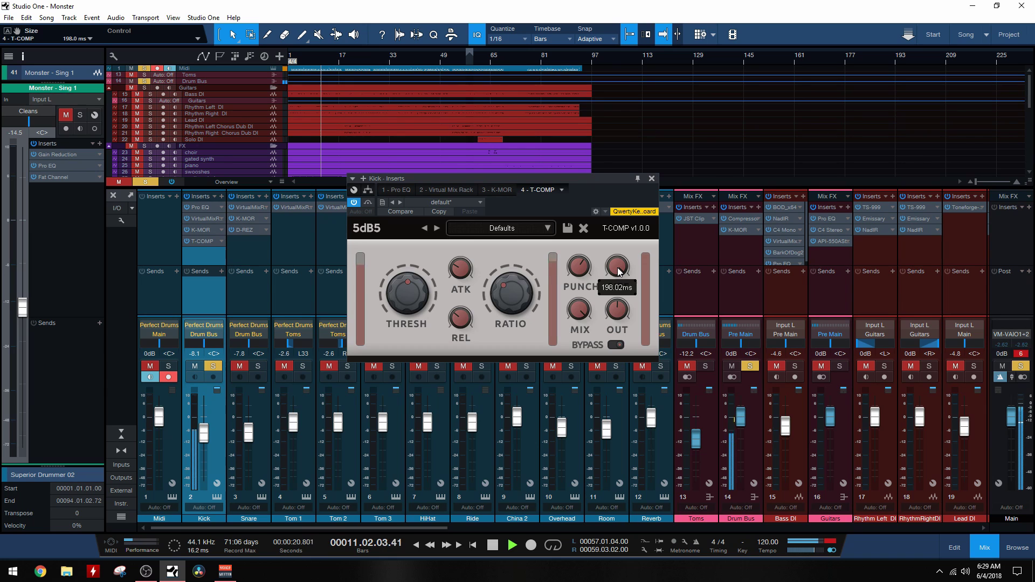
Try further Size, Punch and Mix amounts on the Kick's T-COMP, return Mix to 100%, and stop playback
{"action": "left_click_drag", "start_coordinate": [617, 267], "coordinate": [613, 349]}
{"action": "left_click_drag", "start_coordinate": [562, 277], "coordinate": [578, 315]}
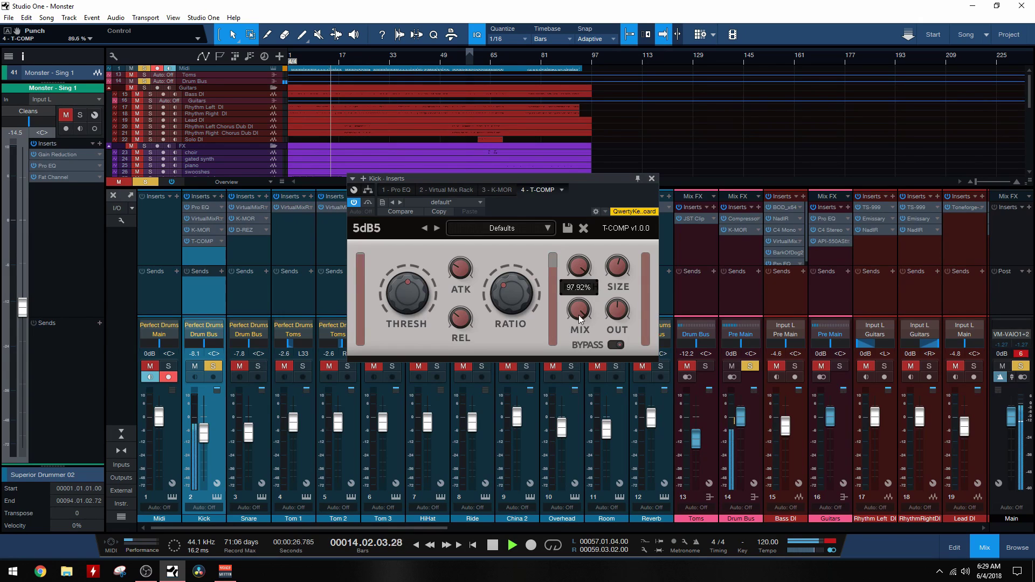
{"action": "left_click_drag", "start_coordinate": [578, 369], "coordinate": [575, 344]}
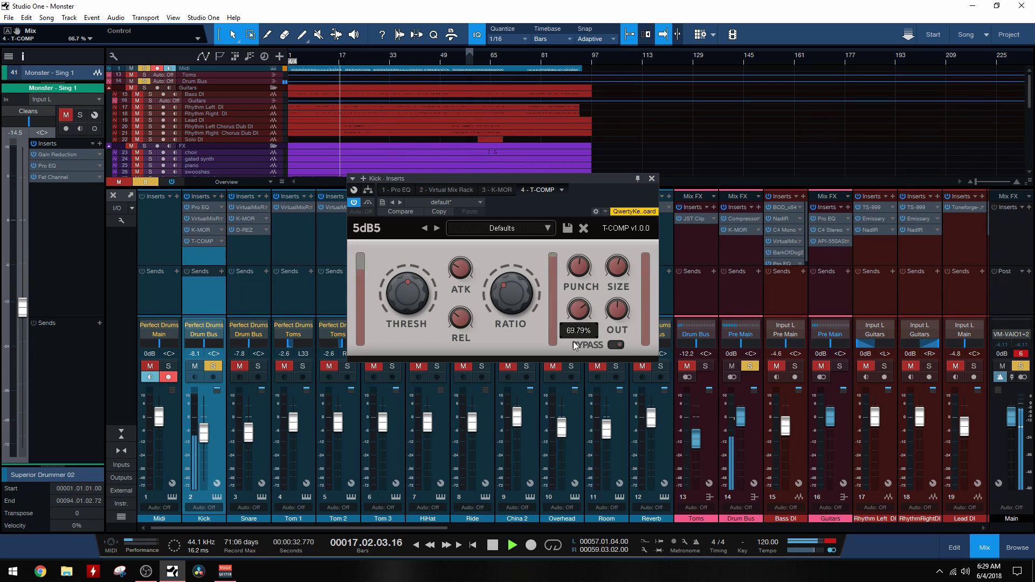
{"action": "key", "text": "space"}
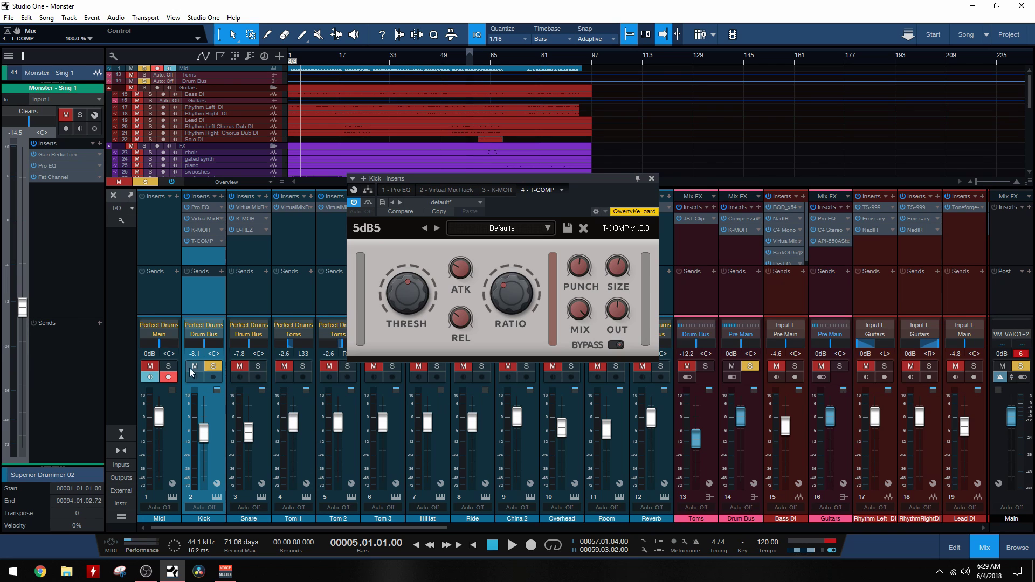
Unsolo the Kick, play the full mix, and lower the Kick T-COMP's Out level to -6 dB
{"action": "left_click", "coordinate": [214, 366]}
{"action": "key", "text": "space"}
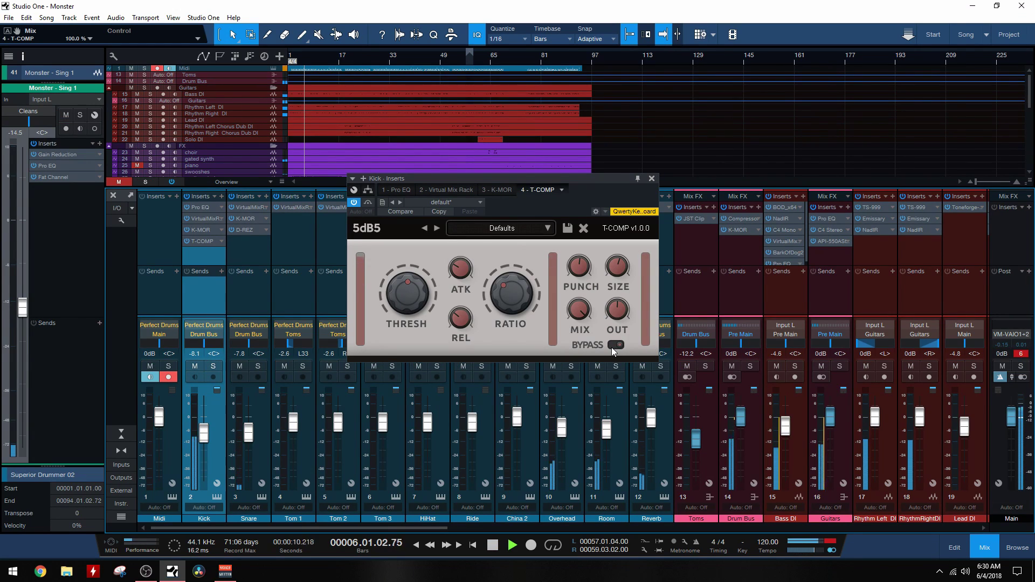
{"action": "left_click", "coordinate": [618, 346]}
{"action": "mouse_move", "coordinate": [613, 310]}
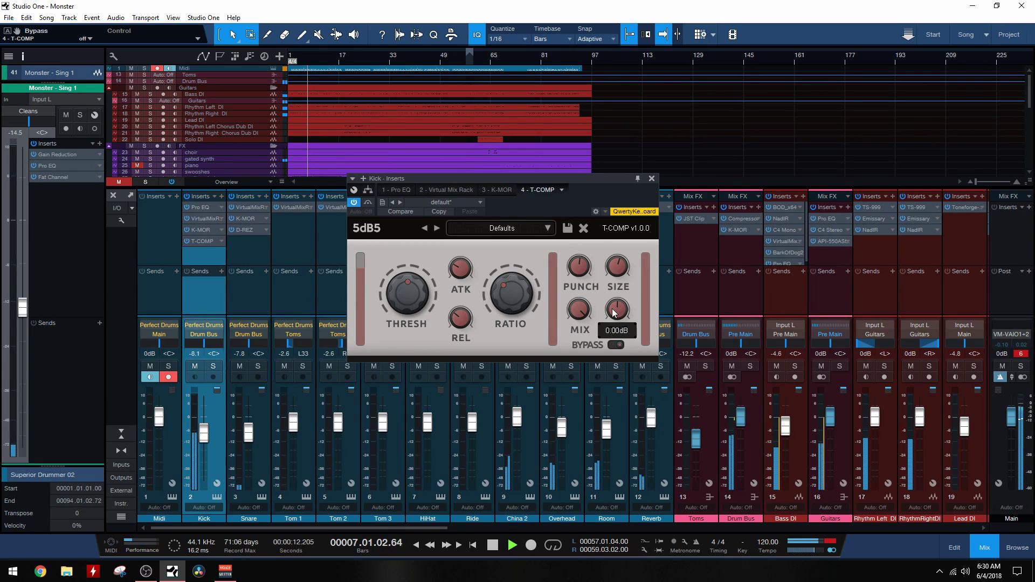
{"action": "key", "text": "space"}
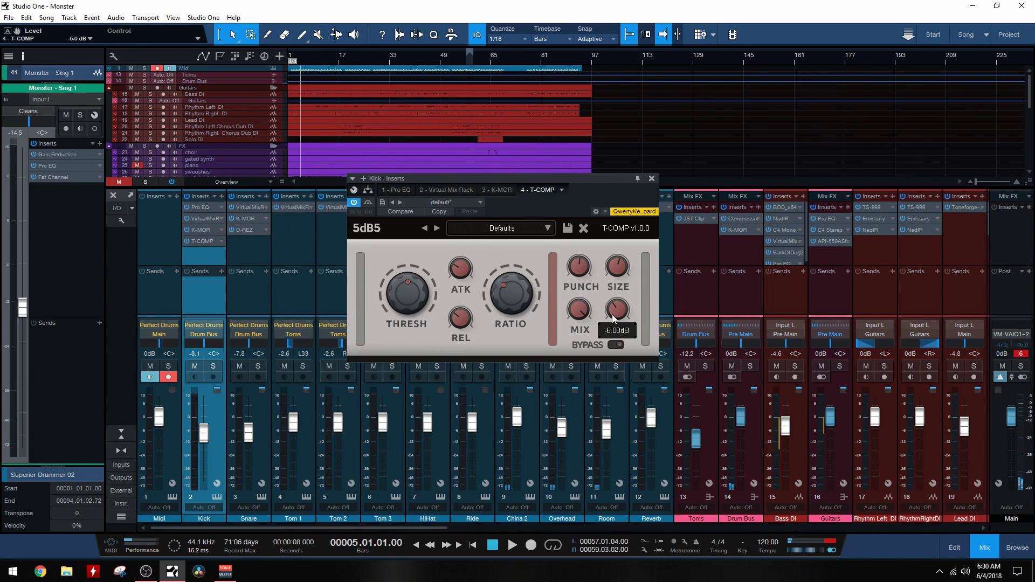
Replay the full mix, compare the Kick's T-COMP using Bypass, and close its window
{"action": "key", "text": "space"}
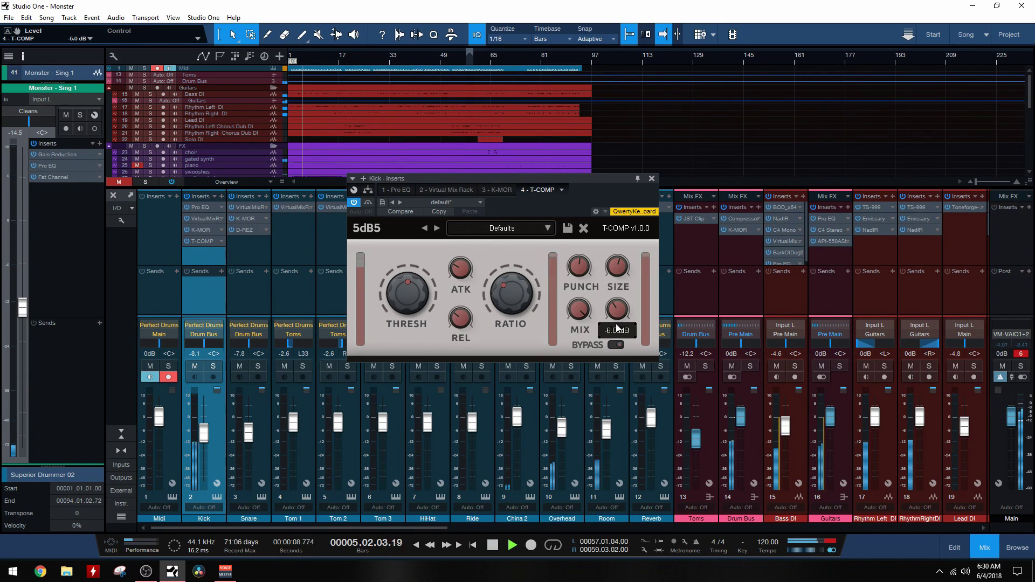
{"action": "left_click", "coordinate": [615, 346]}
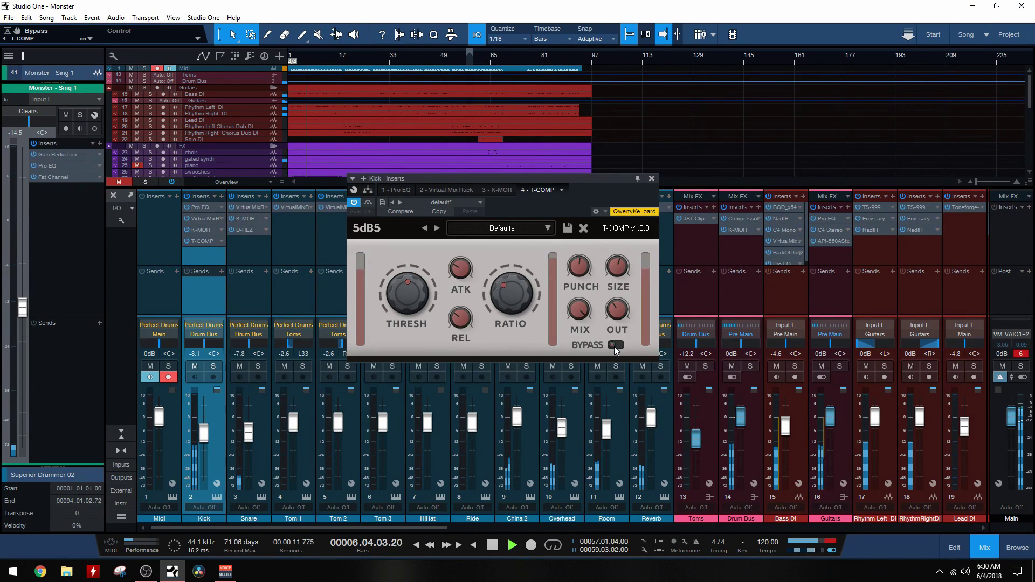
{"action": "left_click", "coordinate": [615, 347]}
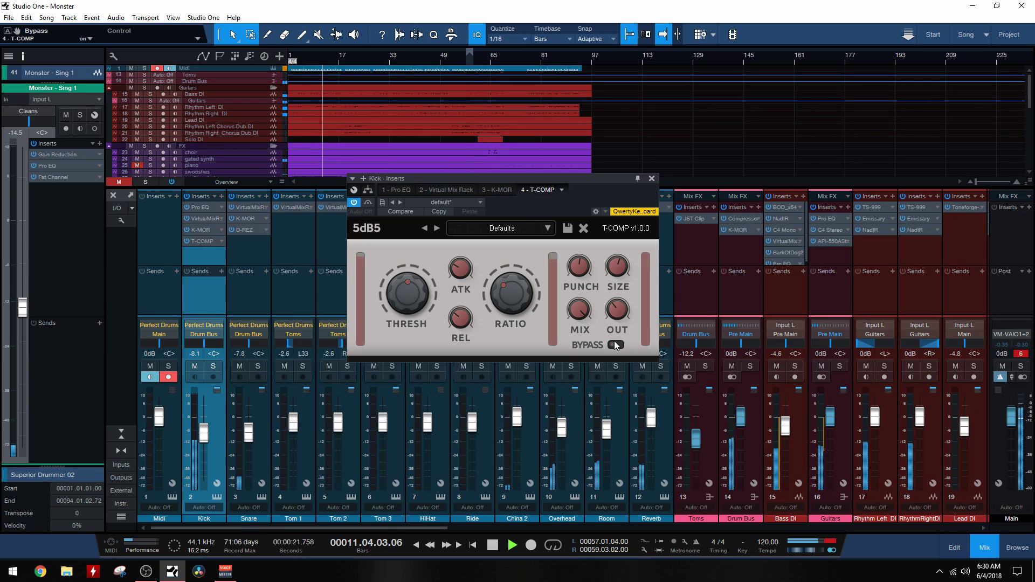
{"action": "left_click", "coordinate": [651, 178]}
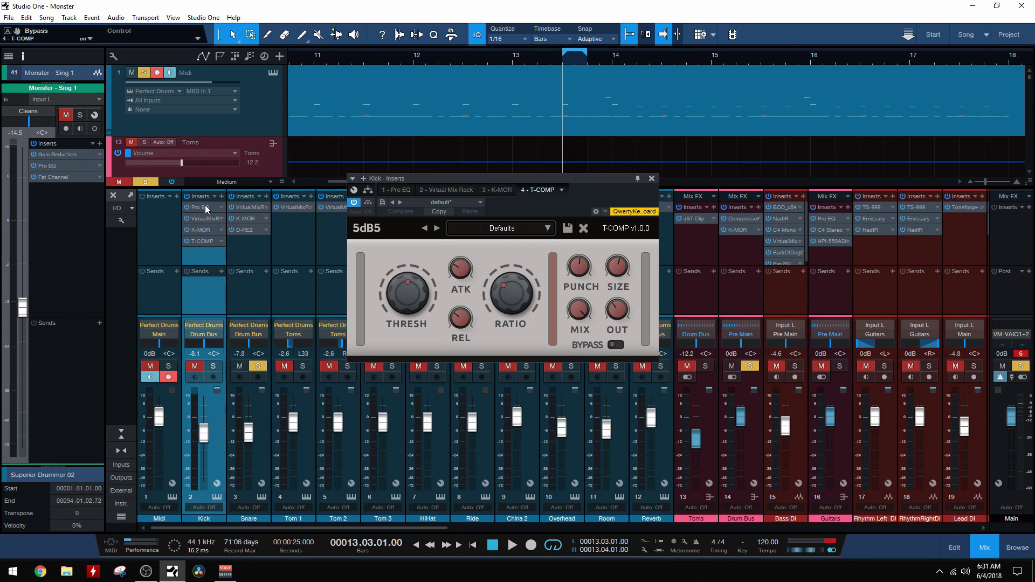
Add the 5dB5 T-COMP plug-in to the Snare's inserts and open it
{"action": "left_click", "coordinate": [275, 196]}
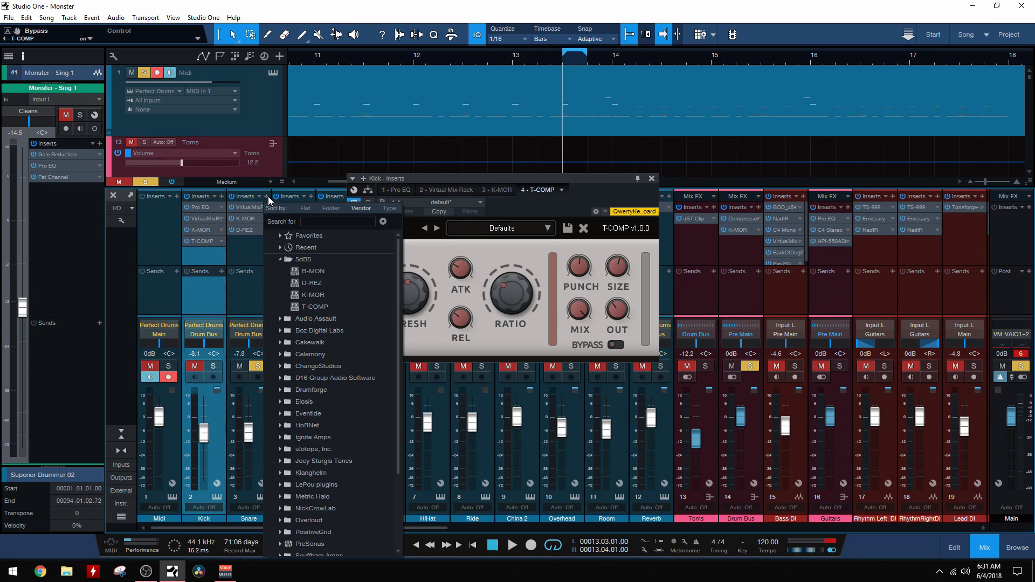
{"action": "left_click", "coordinate": [327, 306]}
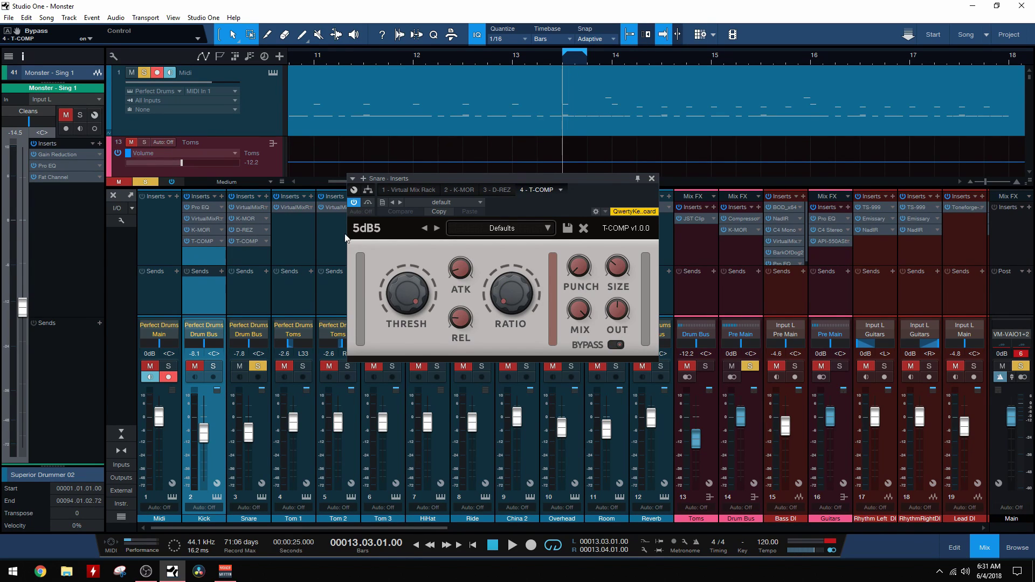
{"action": "left_click", "coordinate": [252, 242]}
{"action": "left_click", "coordinate": [251, 242]}
Play the looped Snare, raise the T-COMP Ratio and set its Threshold to about -9.5 dB
{"action": "key", "text": "space"}
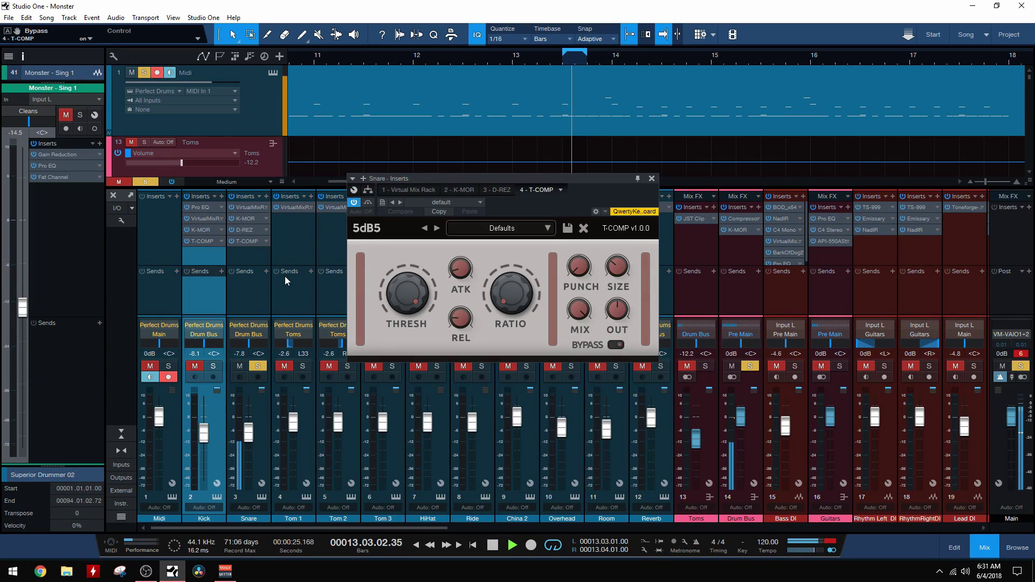
{"action": "mouse_move", "coordinate": [473, 320]}
{"action": "left_click_drag", "start_coordinate": [502, 287], "coordinate": [528, 206]}
{"action": "left_click_drag", "start_coordinate": [415, 272], "coordinate": [417, 280]}
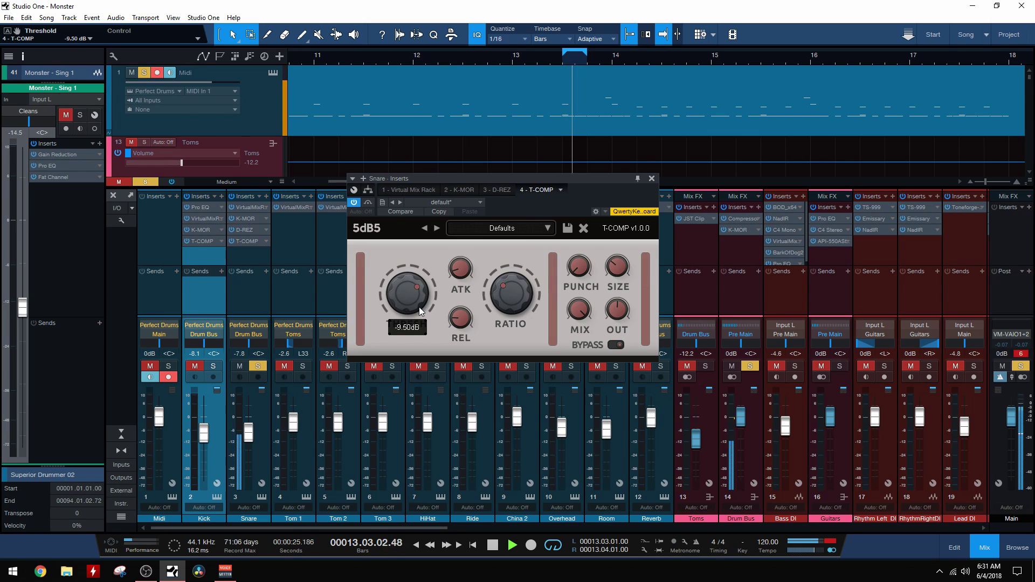
Adjust the Snare T-COMP's Ratio, Threshold and Attack, and set its Release to 145 ms
{"action": "left_click_drag", "start_coordinate": [494, 279], "coordinate": [515, 295]}
{"action": "mouse_move", "coordinate": [404, 294]}
{"action": "left_mouse_down"}
{"action": "mouse_move", "coordinate": [399, 357]}
{"action": "mouse_move", "coordinate": [410, 270]}
{"action": "mouse_move", "coordinate": [409, 295]}
{"action": "left_mouse_up"}
{"action": "mouse_move", "coordinate": [460, 267]}
{"action": "left_mouse_down"}
{"action": "mouse_move", "coordinate": [458, 249]}
{"action": "mouse_move", "coordinate": [458, 264]}
{"action": "left_mouse_up"}
{"action": "mouse_move", "coordinate": [460, 318]}
{"action": "left_mouse_down"}
{"action": "mouse_move", "coordinate": [460, 277]}
{"action": "mouse_move", "coordinate": [459, 346]}
{"action": "mouse_move", "coordinate": [460, 315]}
{"action": "left_mouse_up"}
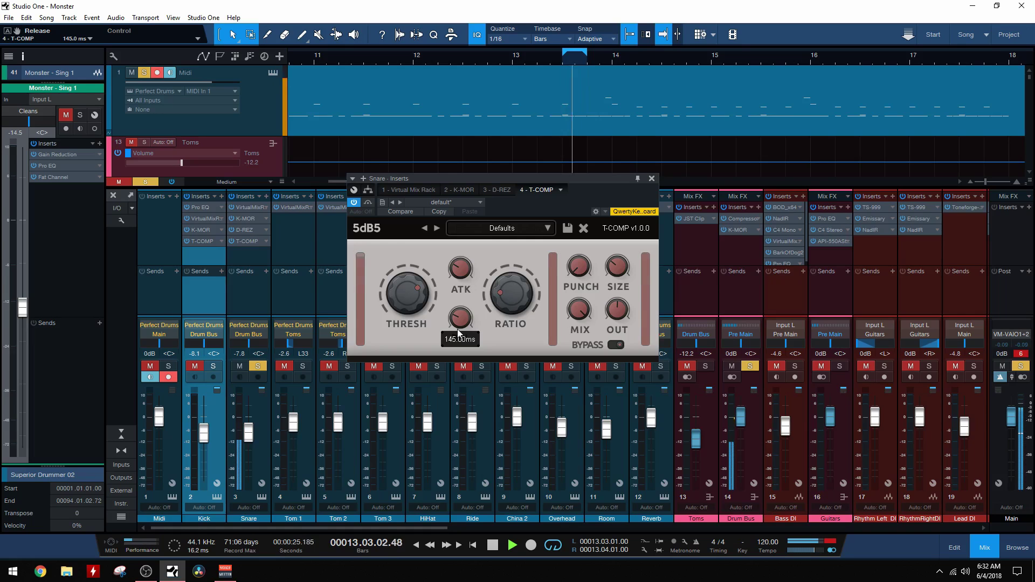
Raise the Snare T-COMP's Punch, set Size to about 108.6 ms, and compare the sound using Bypass
{"action": "left_click_drag", "start_coordinate": [572, 273], "coordinate": [580, 231]}
{"action": "mouse_move", "coordinate": [619, 270]}
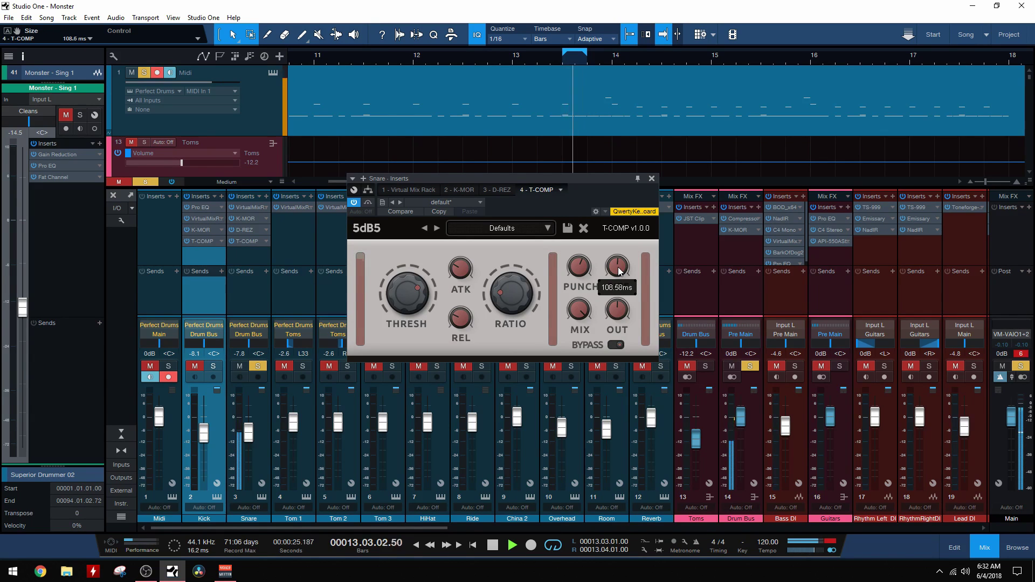
{"action": "left_click", "coordinate": [614, 345]}
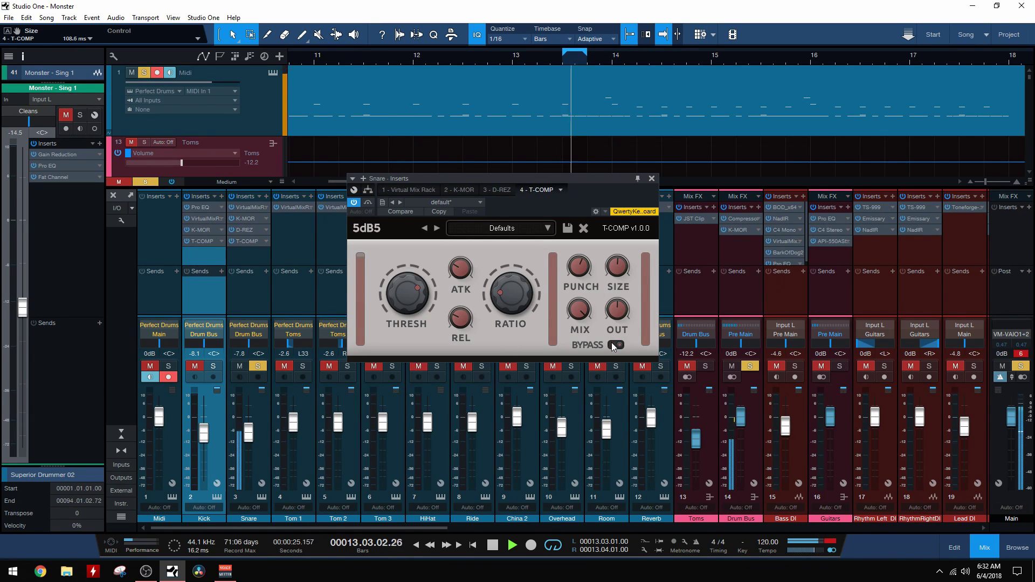
{"action": "left_click", "coordinate": [615, 345]}
Unsolo the Snare to hear the full mix briefly, solo it again, and replay the loop
{"action": "left_click", "coordinate": [258, 366]}
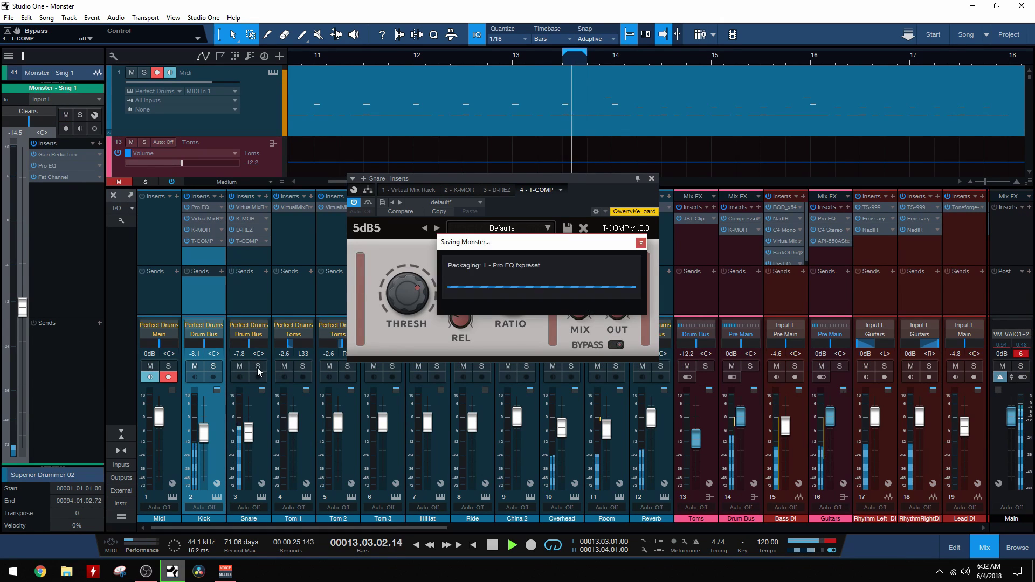
{"action": "key", "text": "space"}
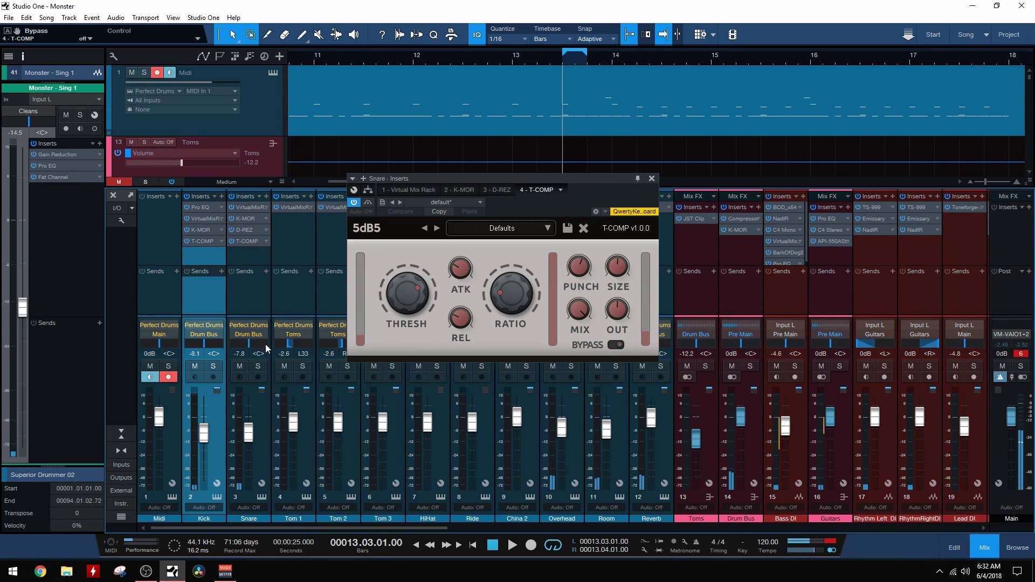
{"action": "left_click", "coordinate": [257, 367]}
{"action": "key", "text": "space"}
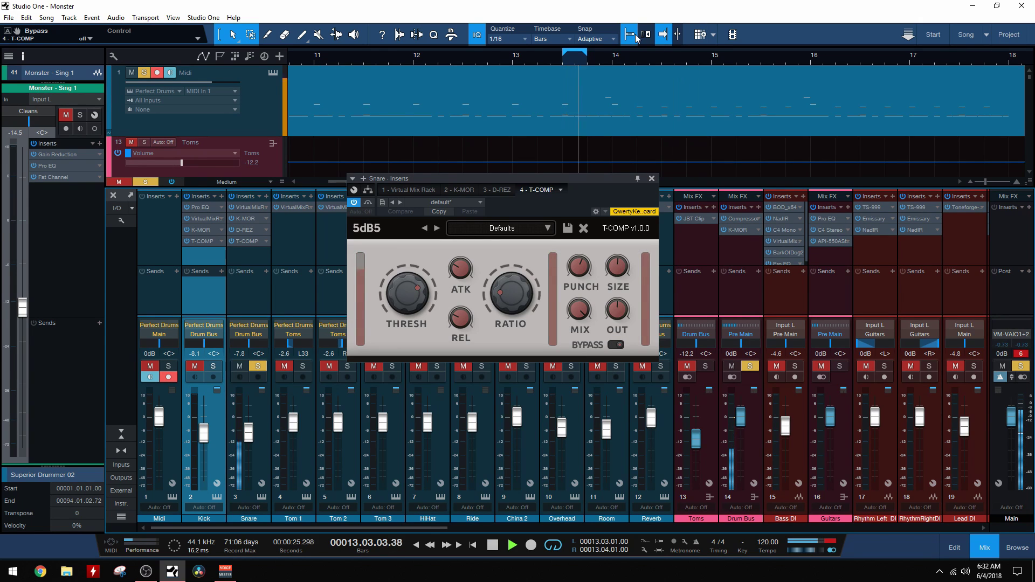
{"action": "key", "text": "space"}
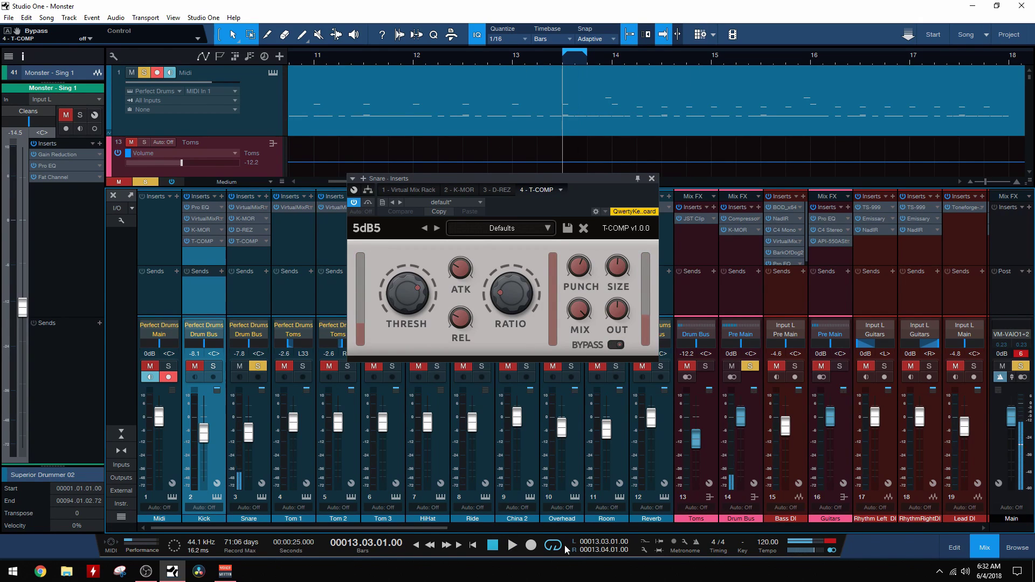
Turn off looping and play the soloed Snare onward from bar 13
{"action": "left_click", "coordinate": [560, 546]}
{"action": "key", "text": "space"}
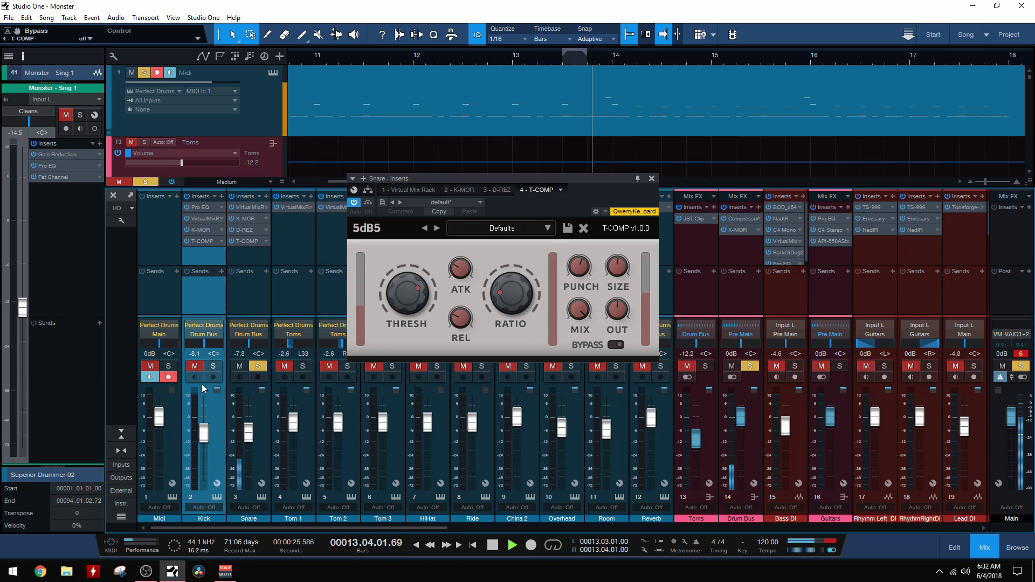
{"action": "key", "text": "space"}
{"action": "key", "text": "space"}
Unsolo the Snare, lower its channel volume to -10.6 dB in the full mix, stop playback, and close its T-COMP window
{"action": "left_click", "coordinate": [258, 368]}
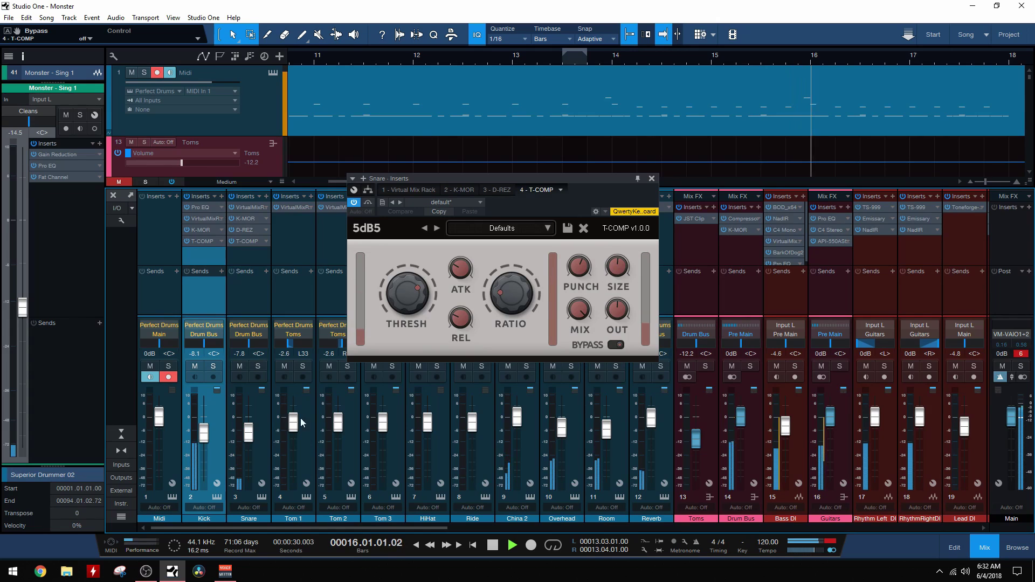
{"action": "left_click_drag", "start_coordinate": [249, 437], "coordinate": [249, 443]}
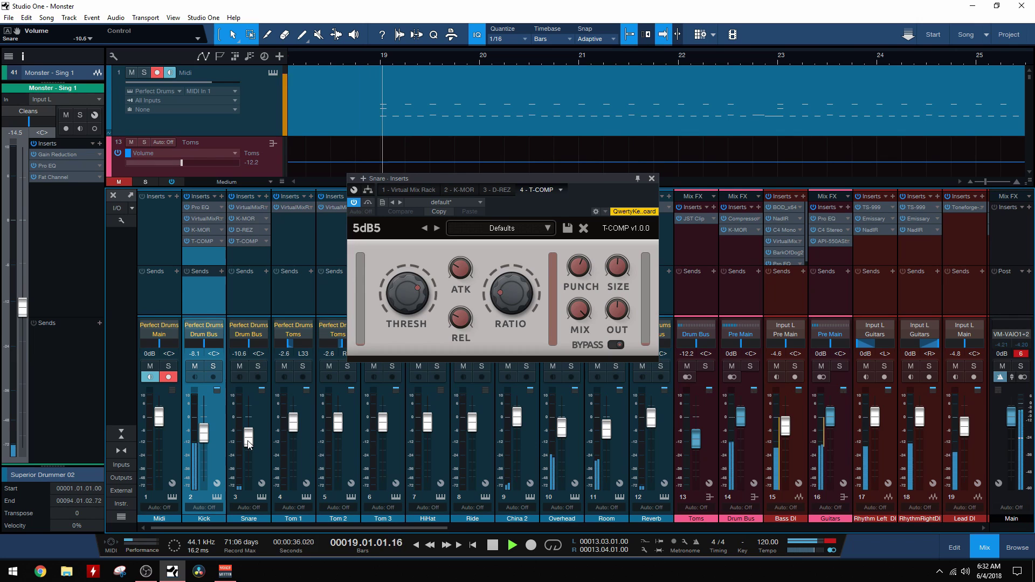
{"action": "key", "text": "space"}
{"action": "left_click", "coordinate": [652, 178]}
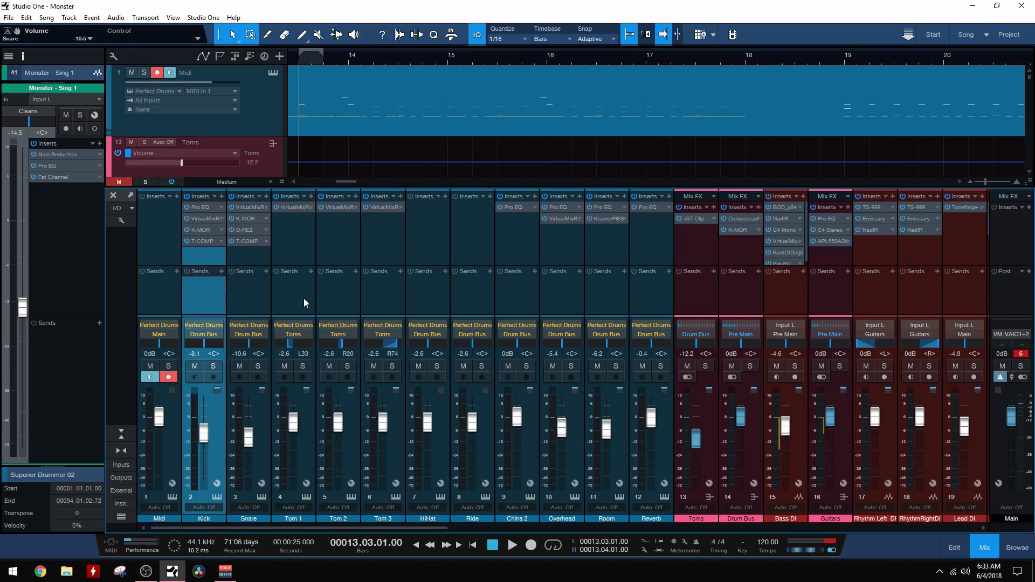